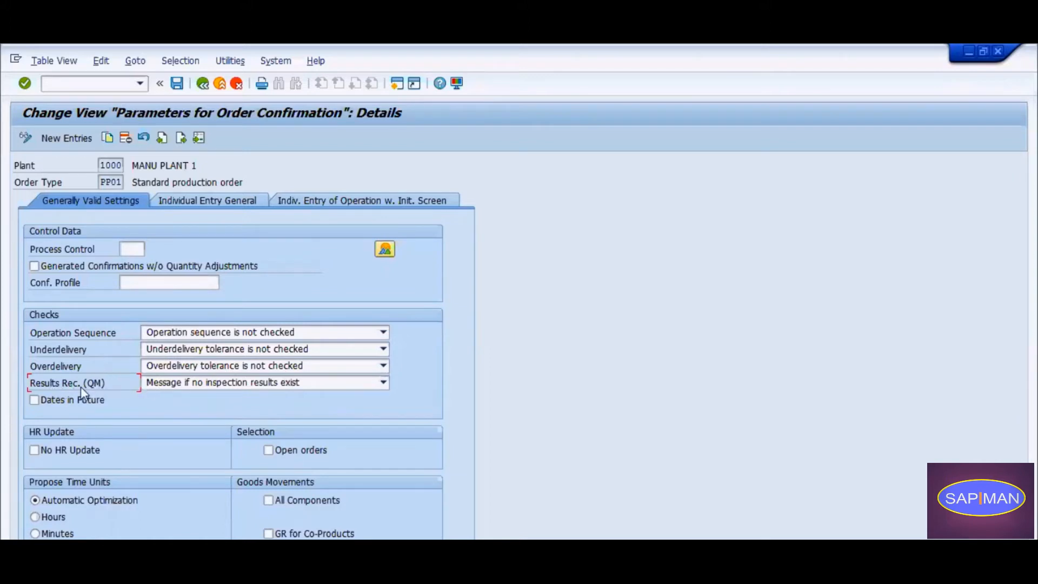
Examine the Results Rec. (QM) check options in the order confirmation parameters for order type PP01 in plant 1000.
click(184, 385)
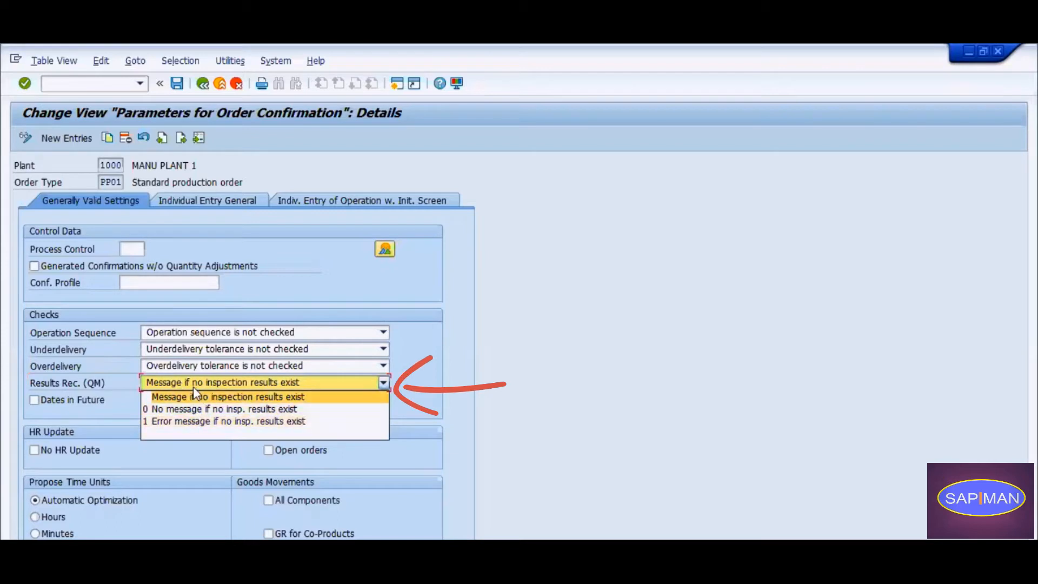
click(113, 389)
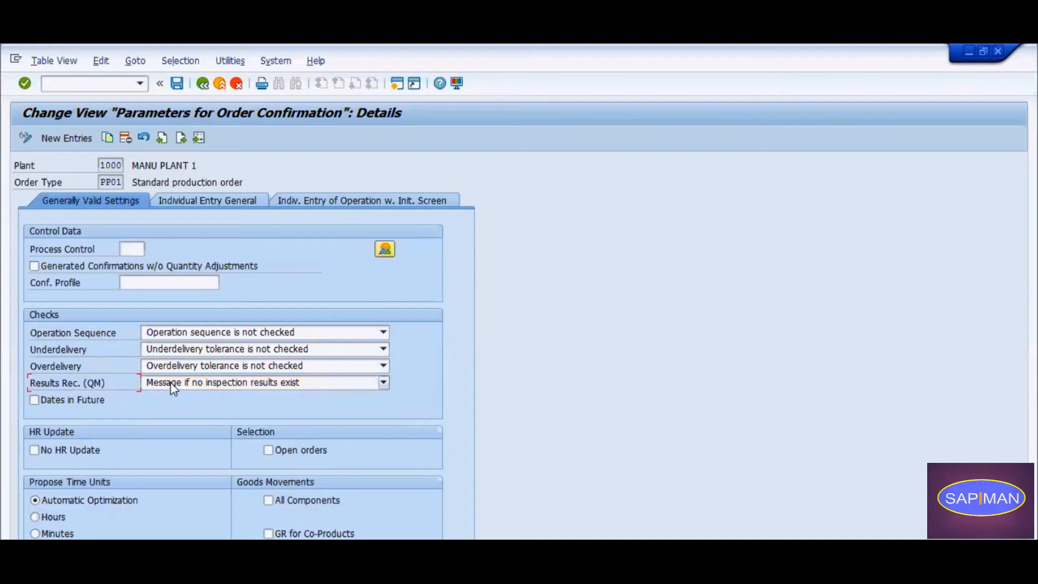
click(106, 180)
click(114, 388)
drag(104, 178, 129, 184)
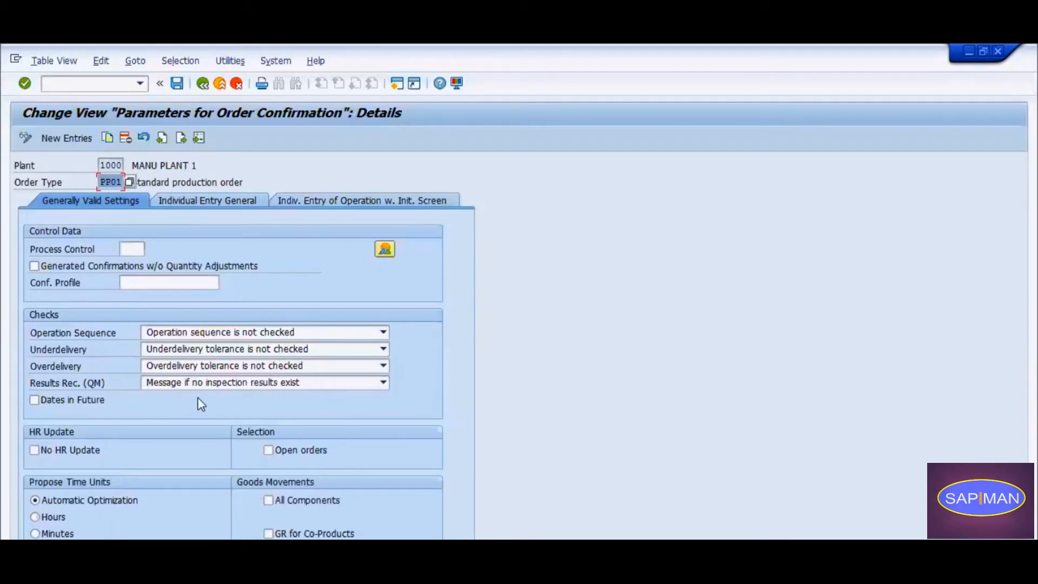
click(172, 385)
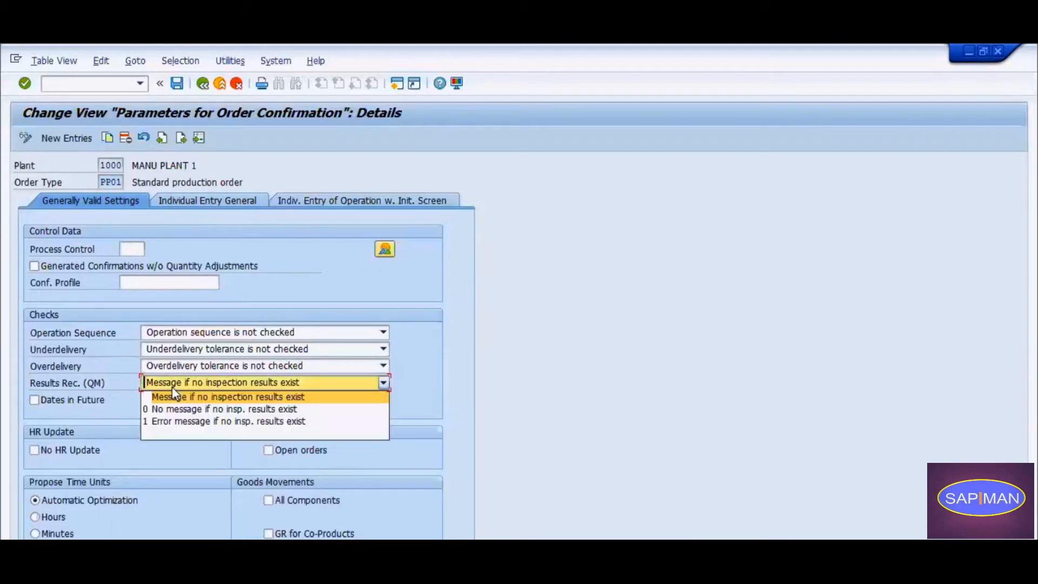
click(161, 382)
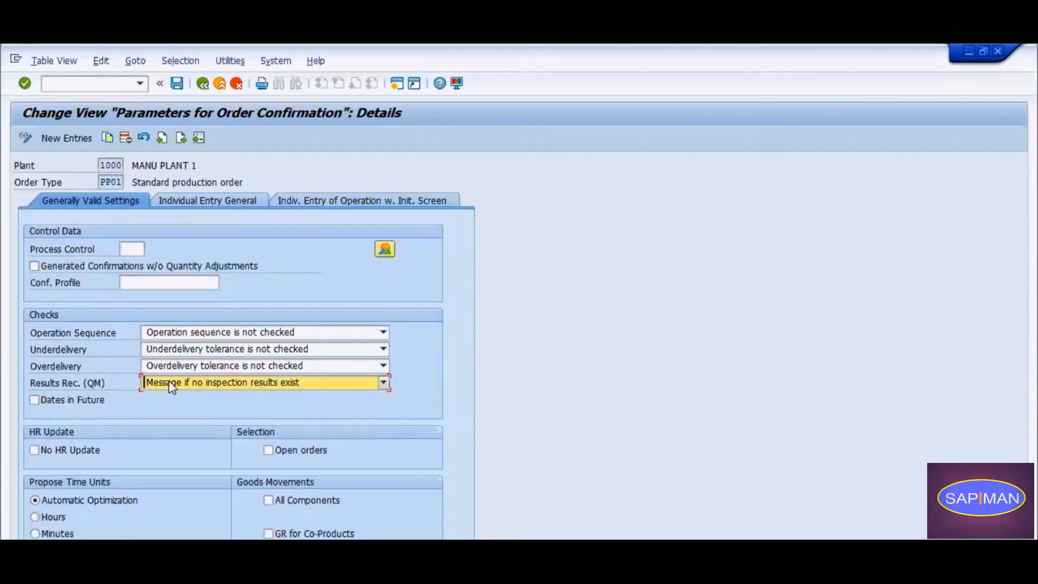
click(167, 381)
click(164, 381)
mouse_move(345, 524)
click(286, 517)
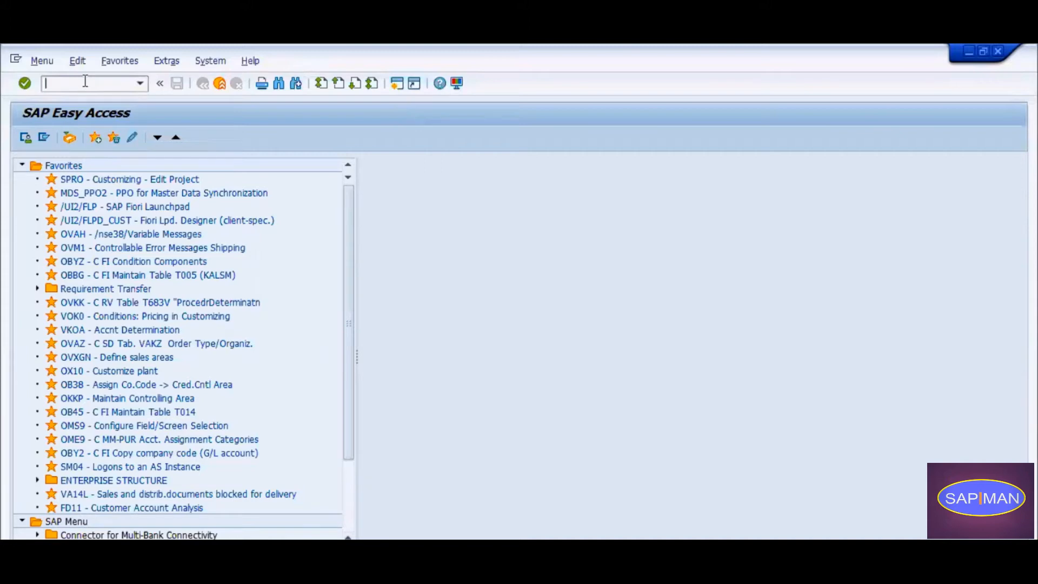
key(super)
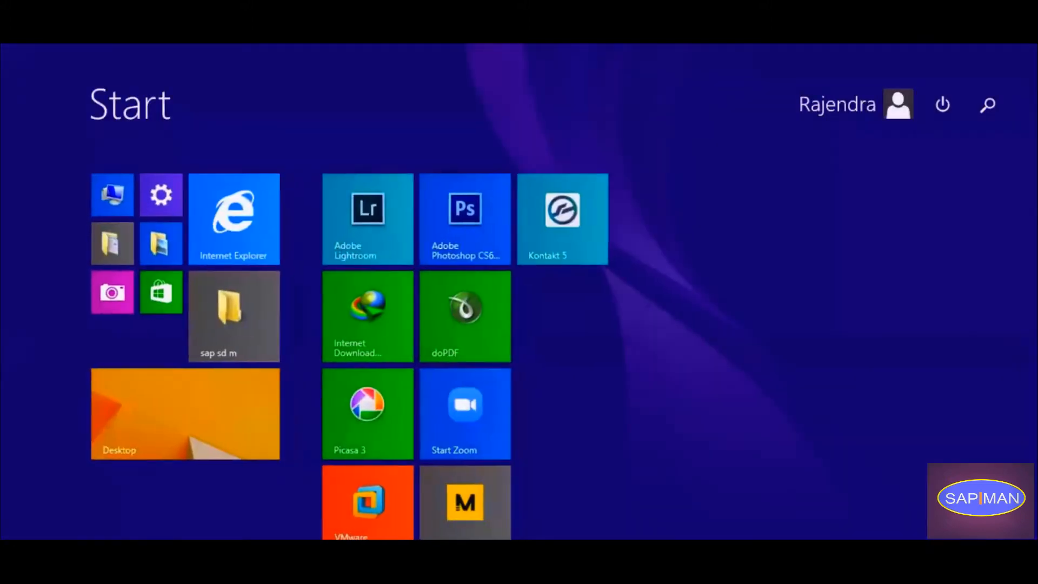
key(super)
key(super+d)
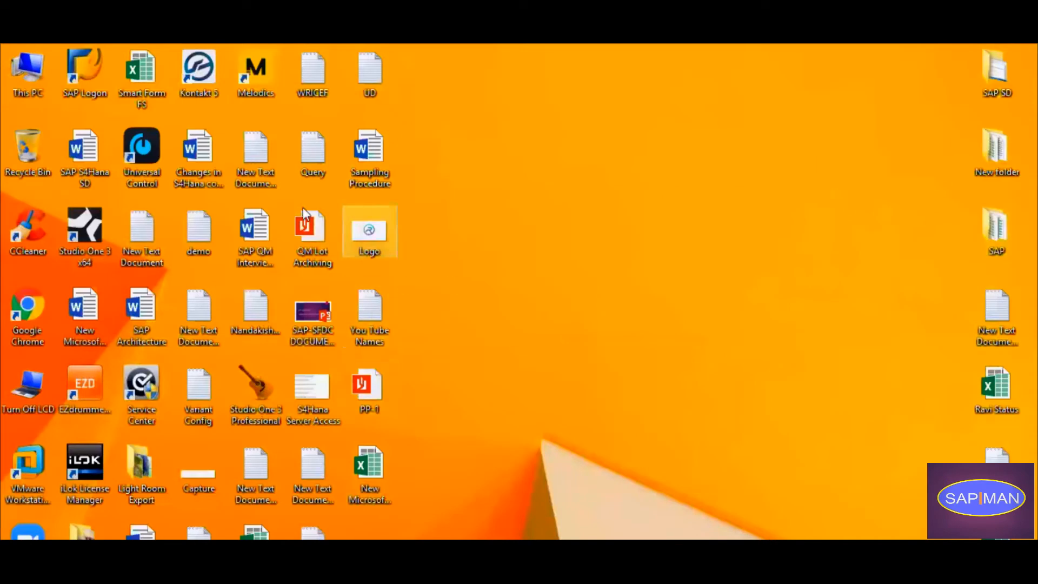
double_click(310, 163)
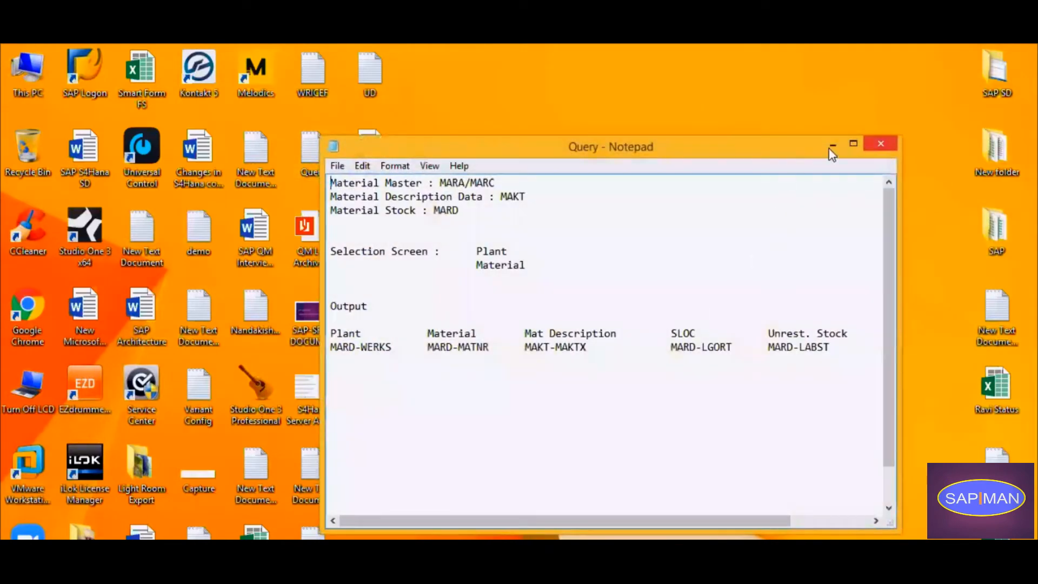
click(853, 144)
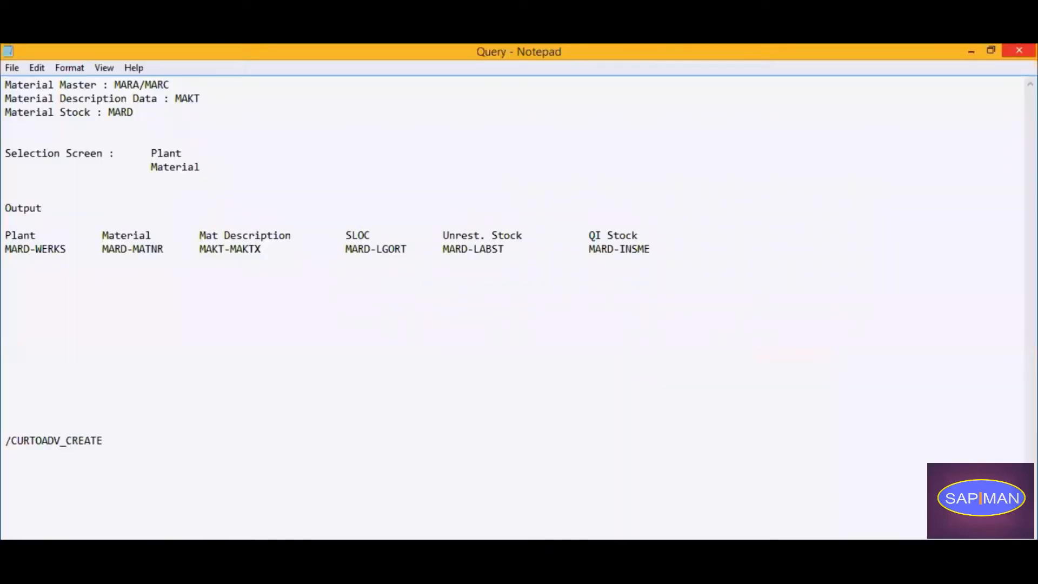
key(super+d)
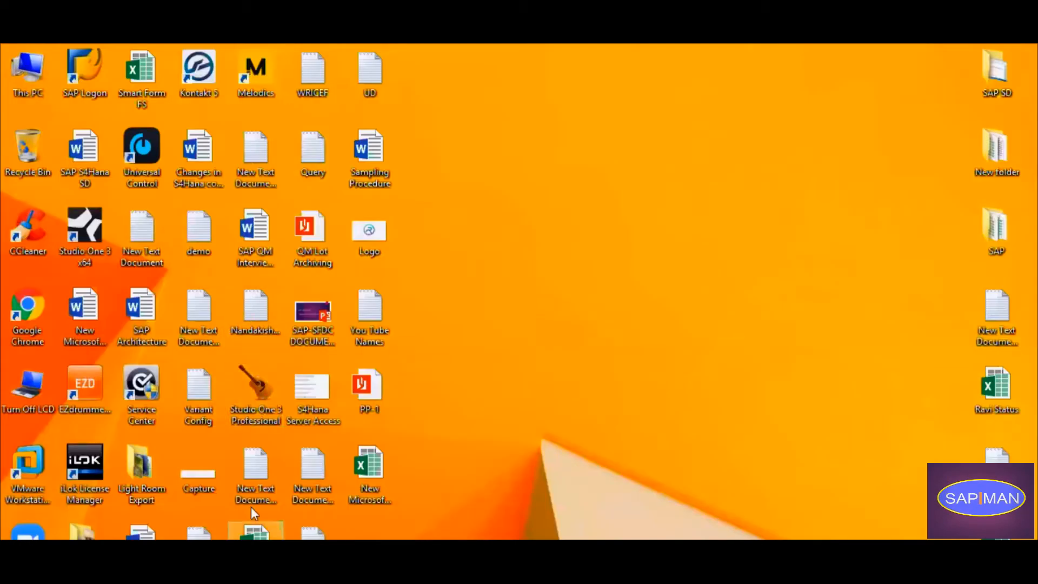
Open the text file New Text Document (8) from the desktop and place the cursor in the empty area at its end.
click(315, 483)
double_click(315, 483)
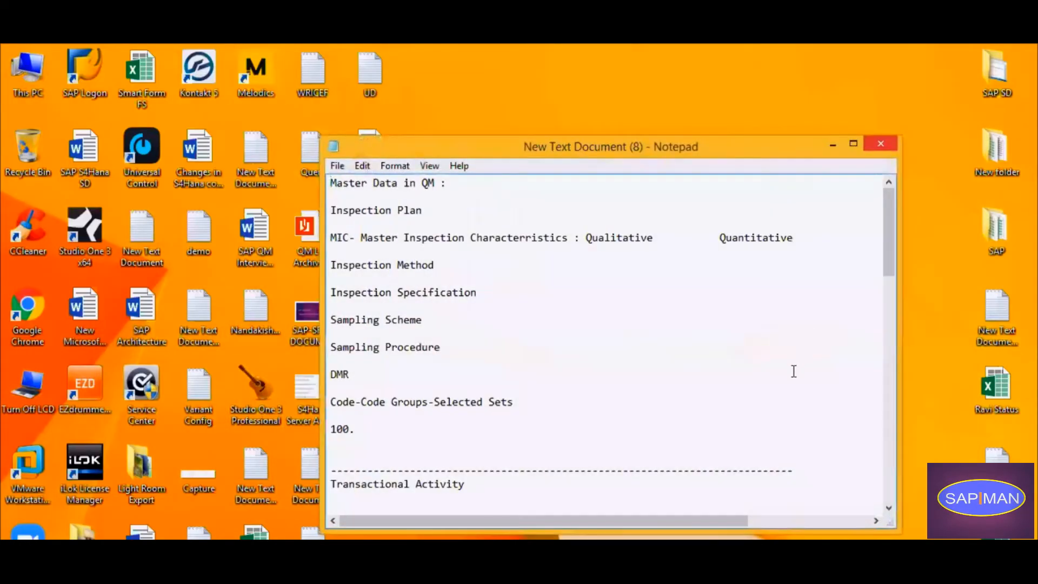
scroll(779, 379, down, 10)
scroll(751, 370, up, 1)
scroll(748, 371, down, 1)
click(405, 216)
Write the heading "Inprocess Inspection : (03 Inspection Type)" in the empty area of the notes.
text(In)
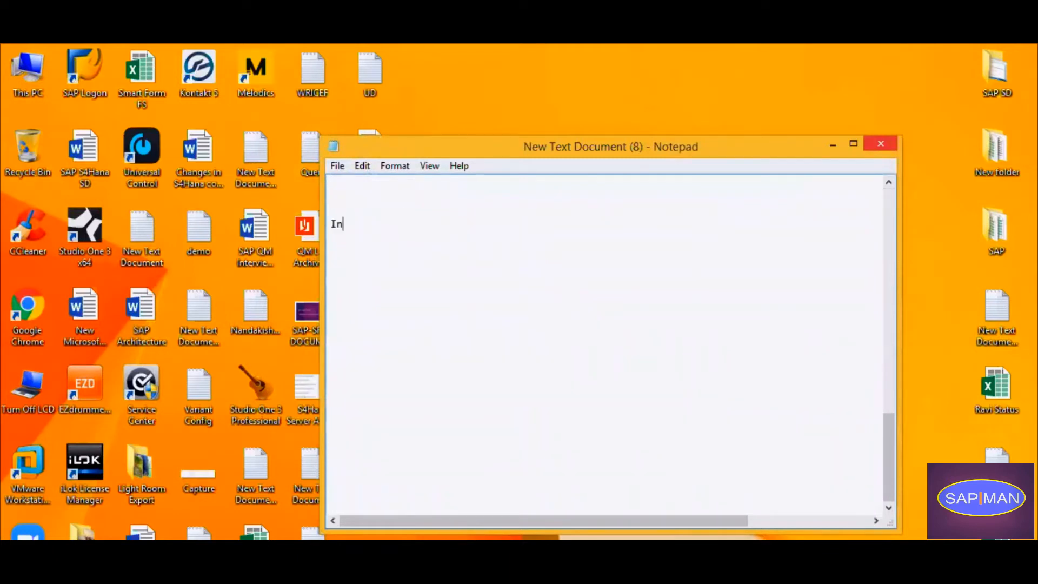
text(process Inspection : ))
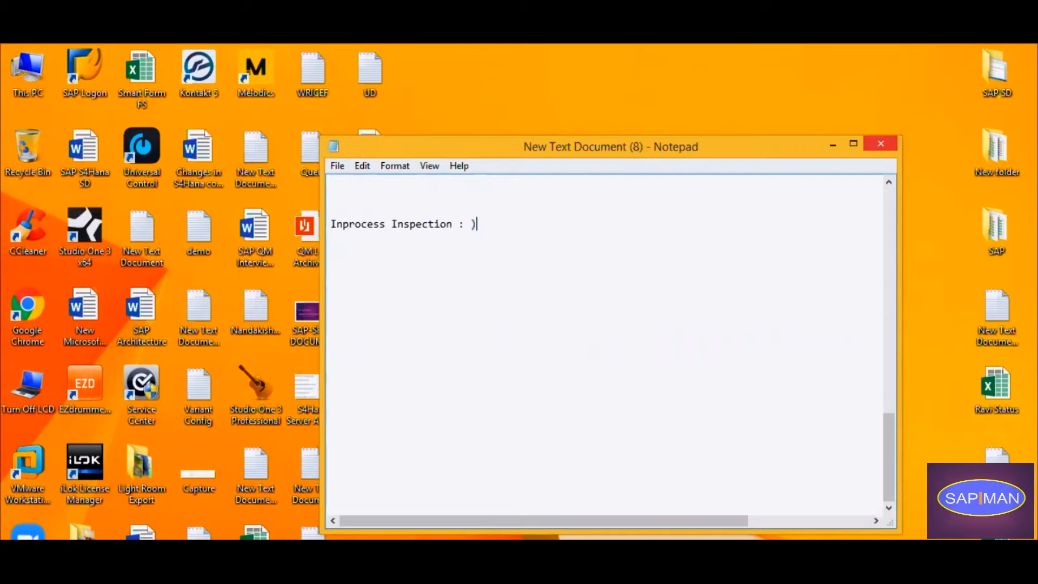
key(BackSpace)
text((03 Inspection Type)
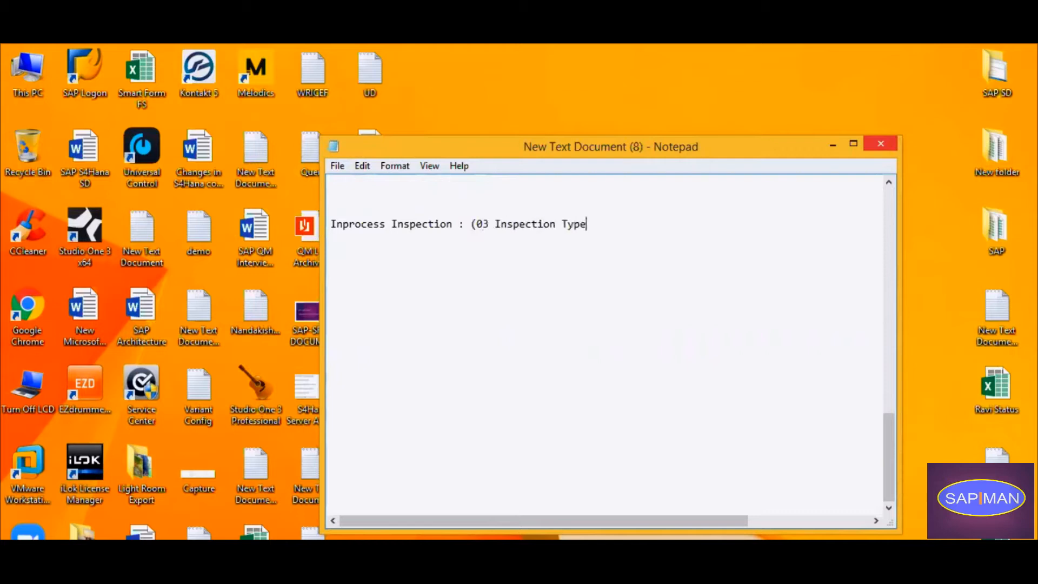
text())
key(ctrl+a)
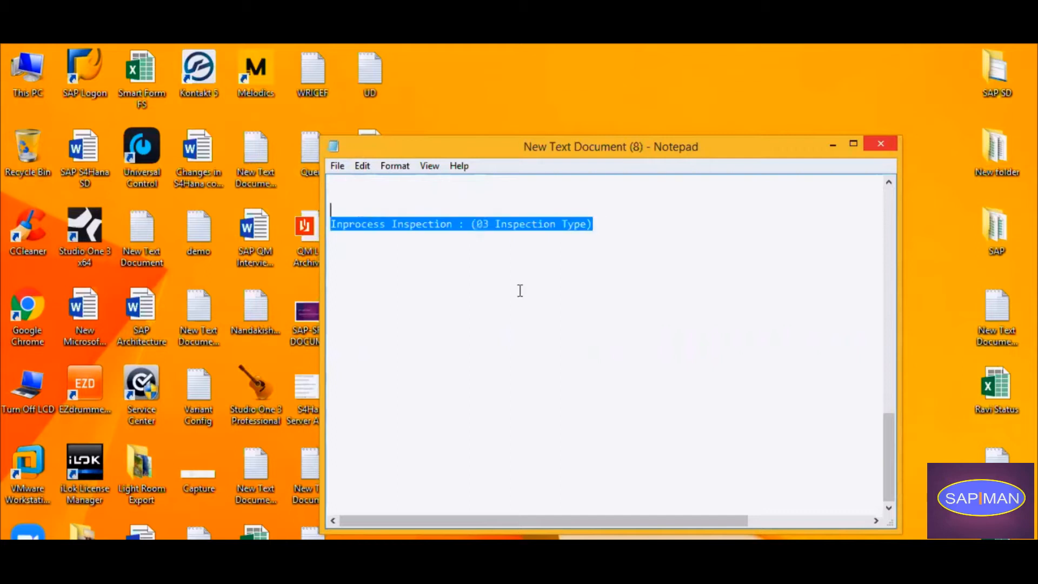
click(263, 581)
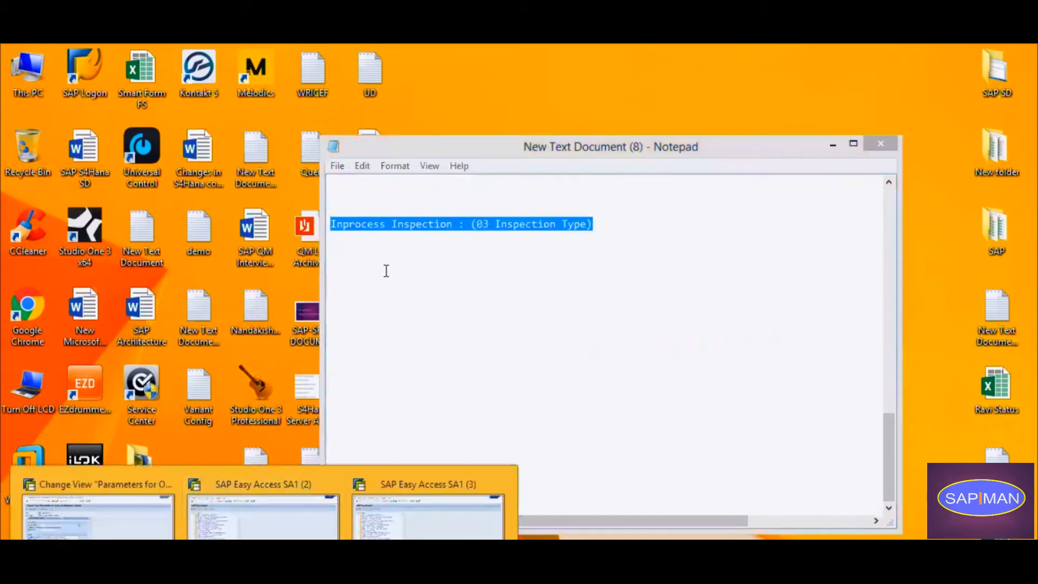
Add the lines "Master Data :" and "Quality Plan" below the Inprocess Inspection heading, separated by a blank line.
click(461, 264)
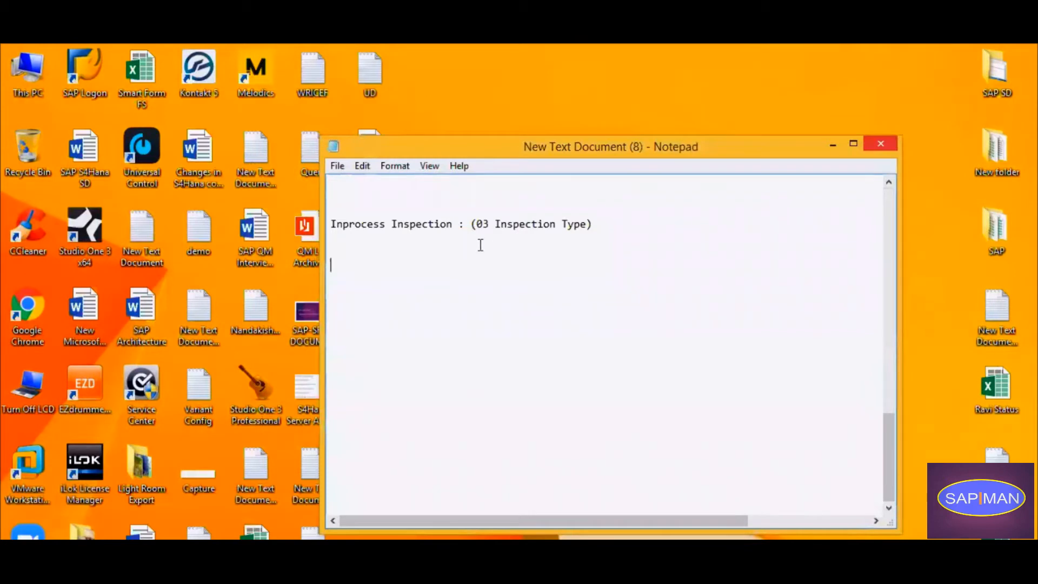
key(BackSpace)
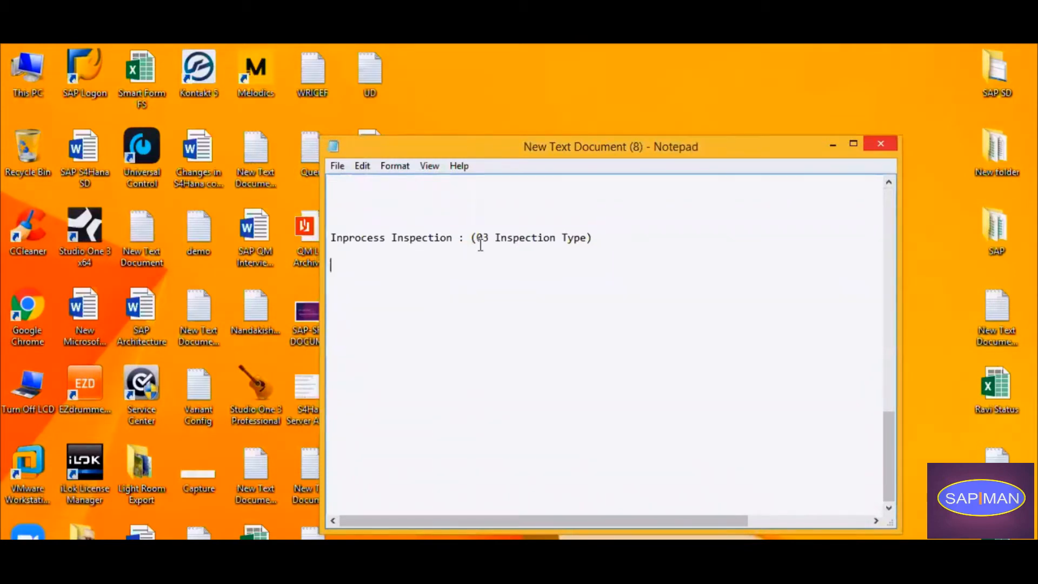
text(Master Data :)
key(Return)
key(Return)
text(Quality Plan)
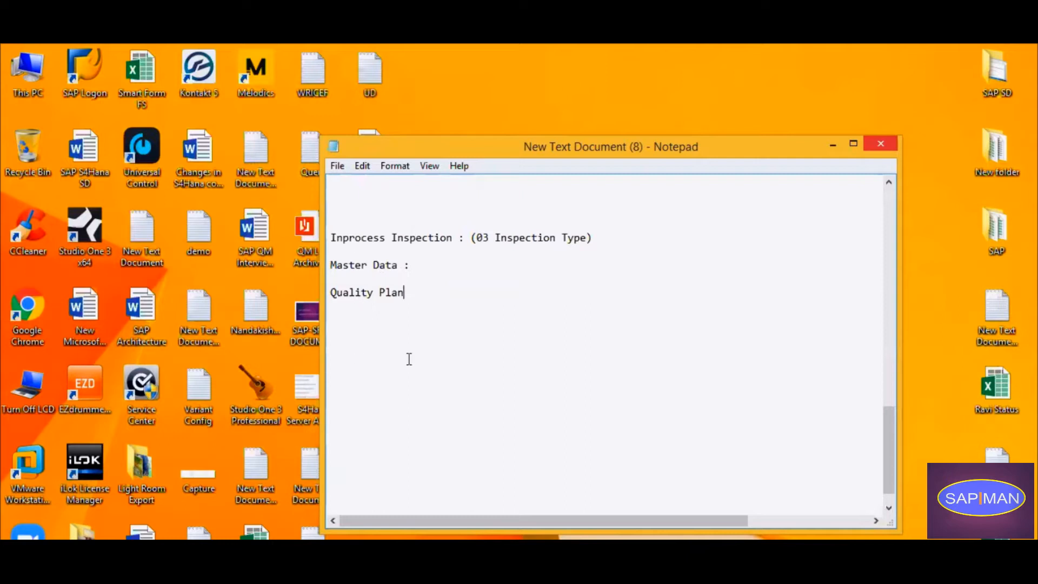
Maximize the notes window and delete the "2 Dome tweeter -" line above the Inprocess Inspection heading.
click(854, 144)
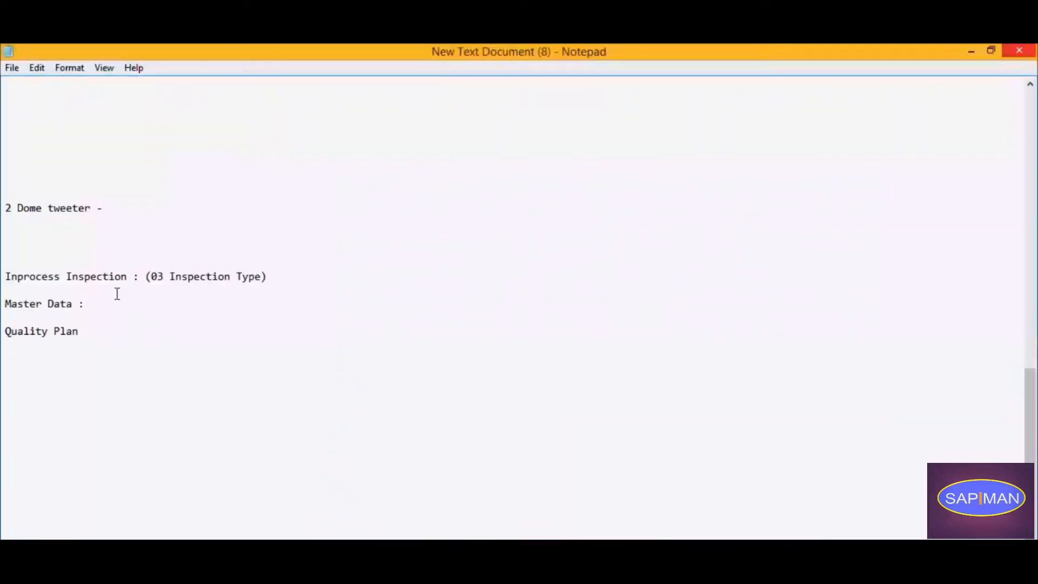
drag(143, 211, 5, 192)
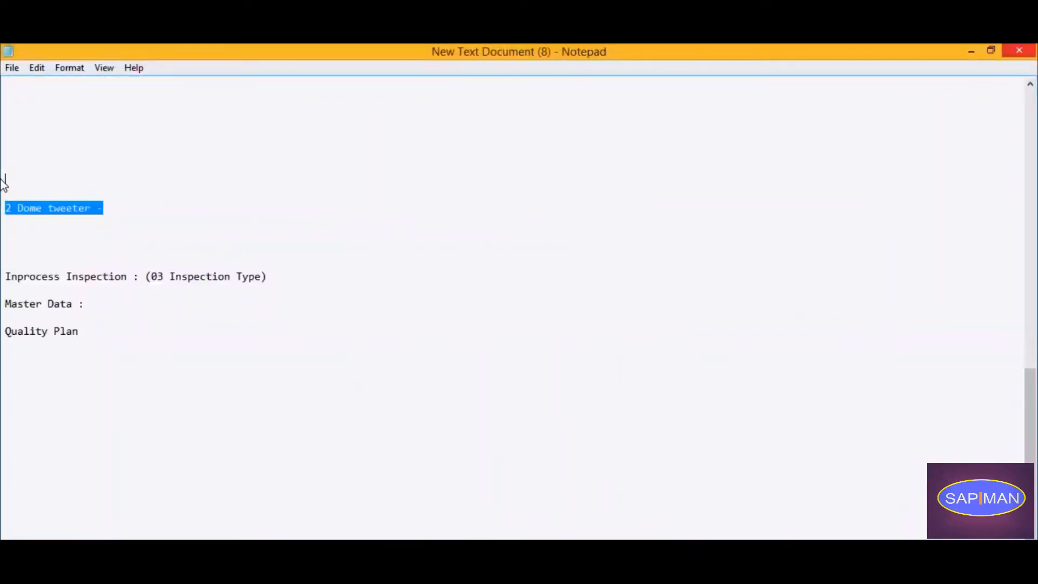
key(BackSpace)
click(93, 316)
click(100, 332)
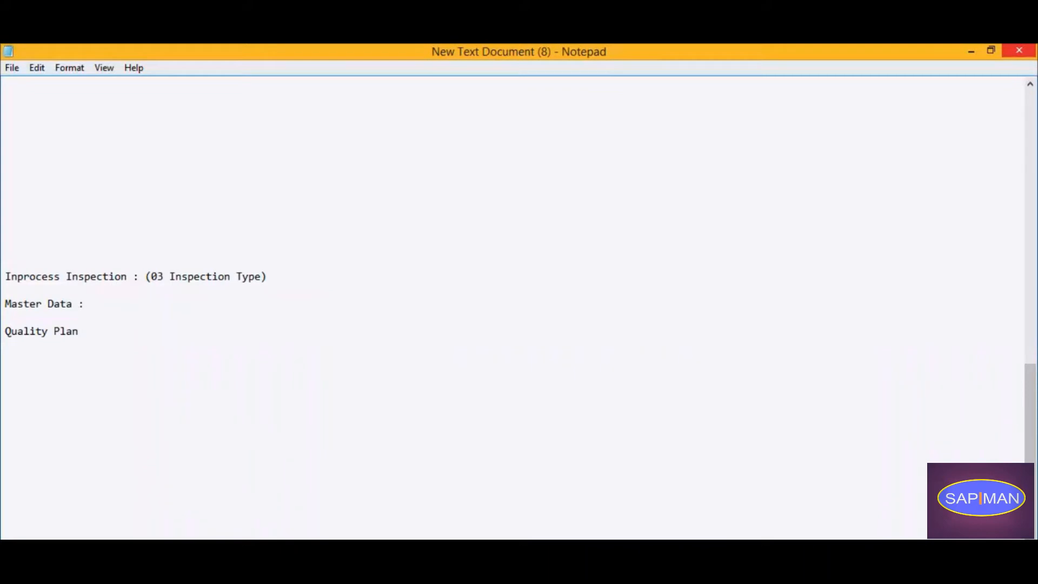
Switch to an SAP Easy Access session and start transaction QS21 to create a master inspection characteristic.
click(264, 578)
click(394, 517)
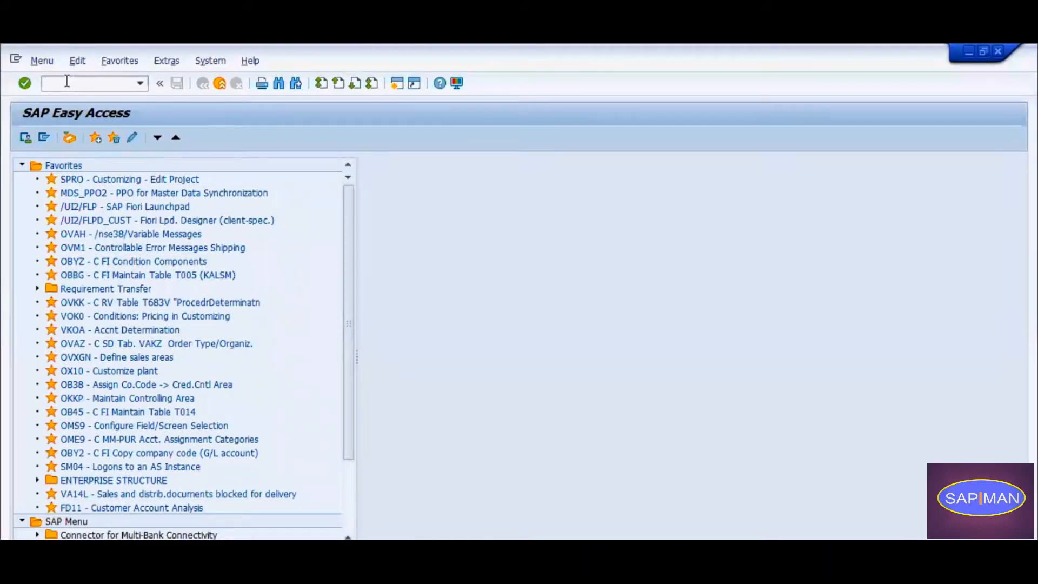
text(qs21)
key(Return)
Enter Load_C as the master inspection characteristic for plant 1000 and continue to its general data.
key(Tab)
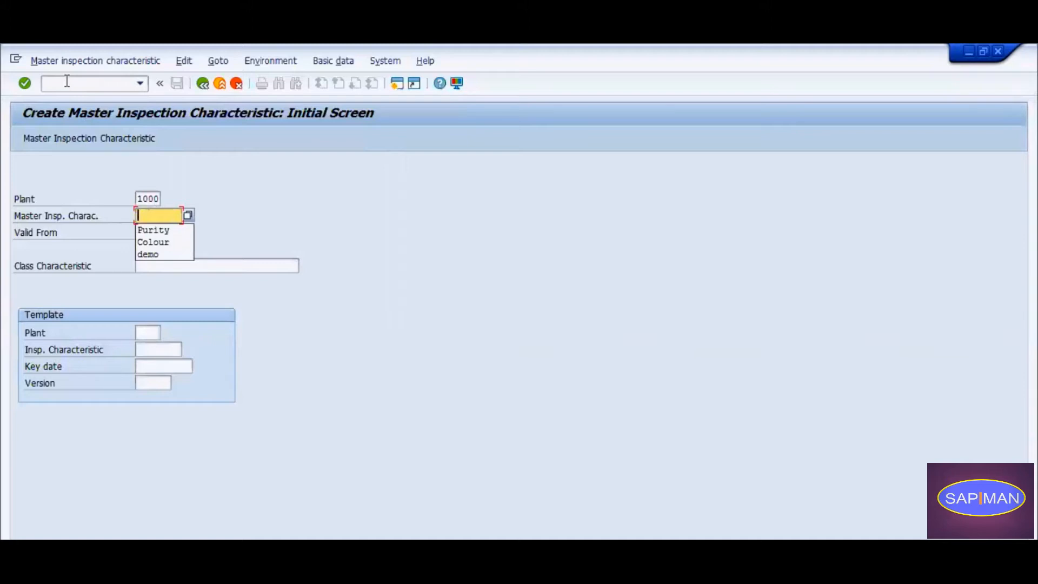
text(l)
key(BackSpace)
text(Load)
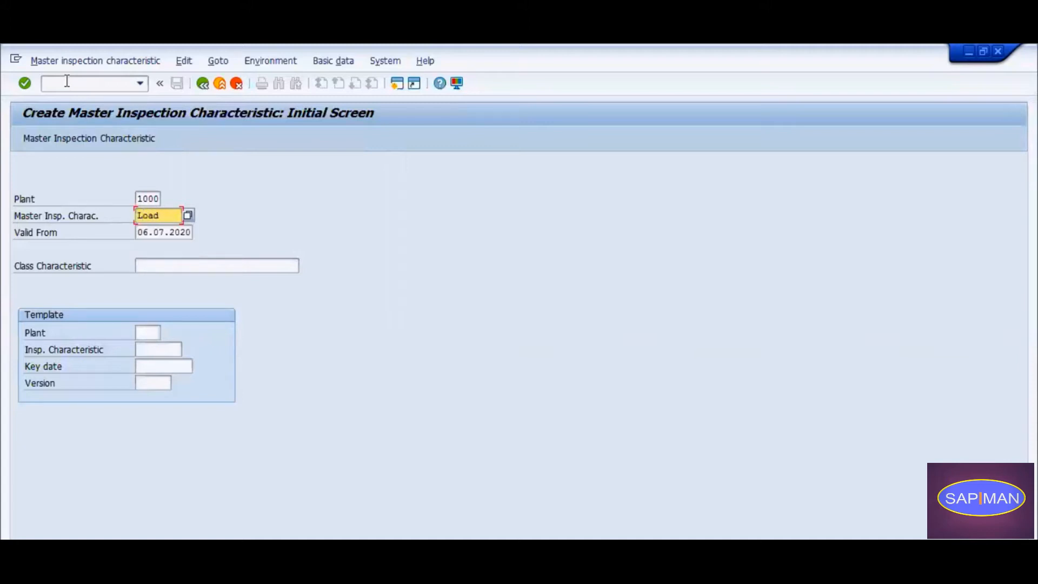
text(_C)
key(Return)
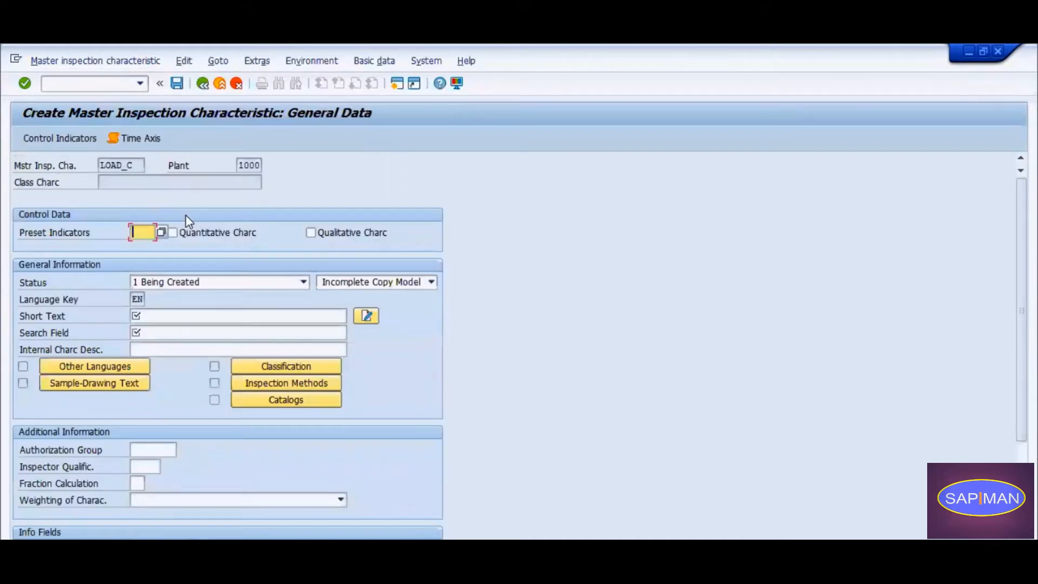
Mark the characteristic as quantitative and set its status to 2 Released.
click(226, 233)
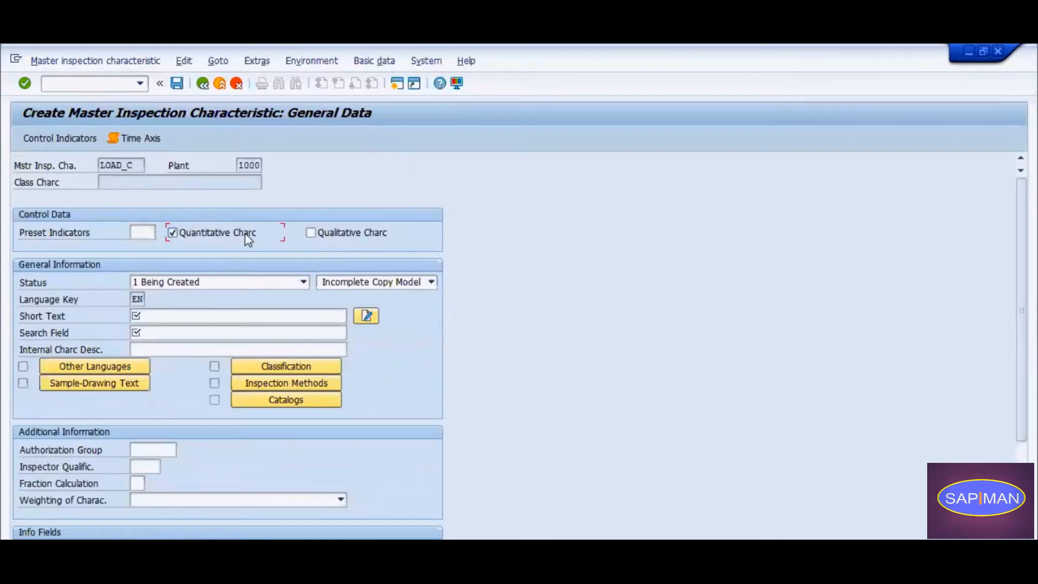
click(233, 282)
click(217, 308)
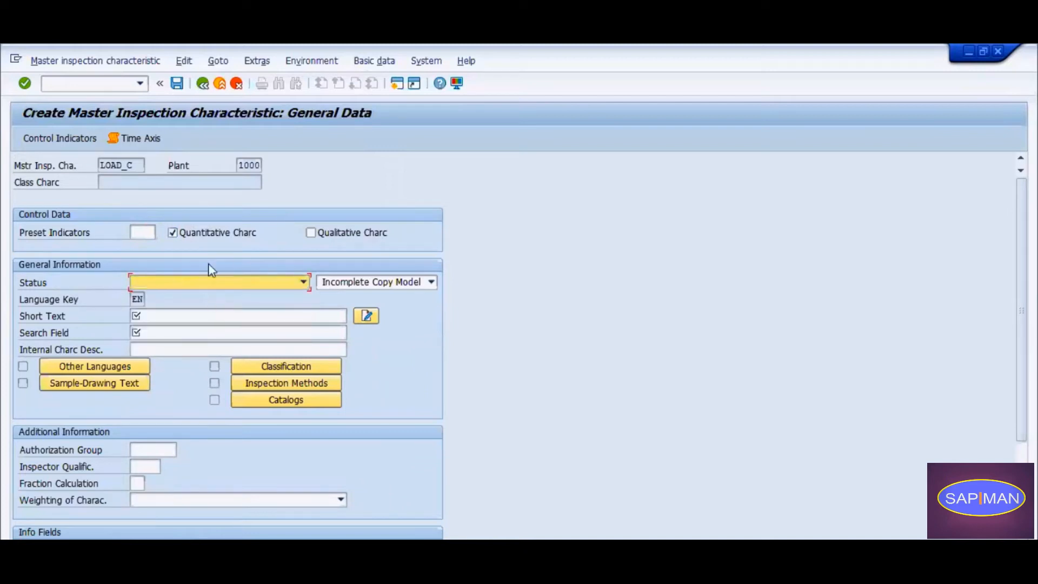
Enter "Load Percentage" as both the short text and the search field, and continue to the control indicators.
click(193, 315)
text(L)
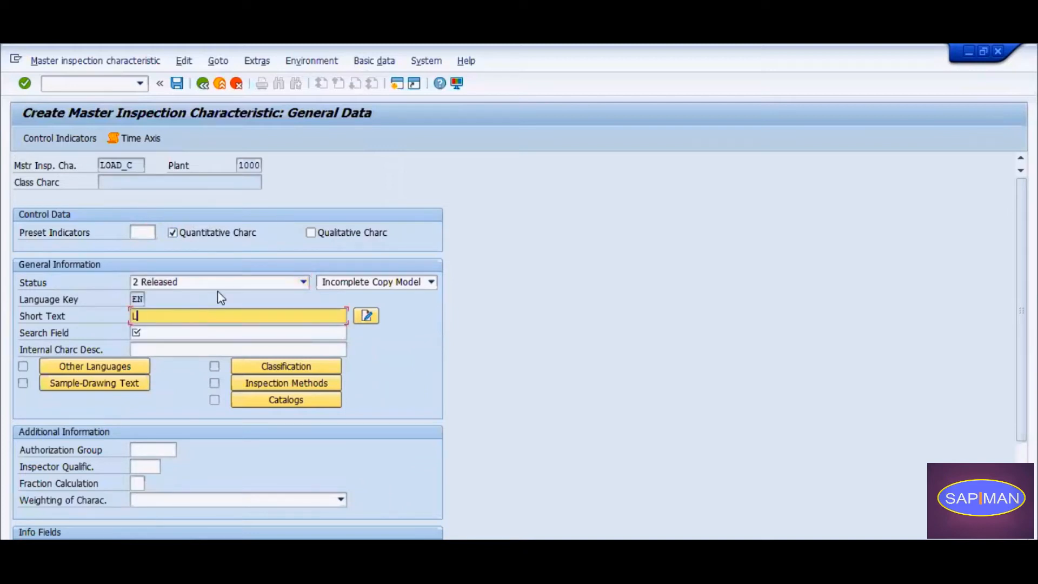
text(oad Percentage)
click(195, 332)
text(Load)
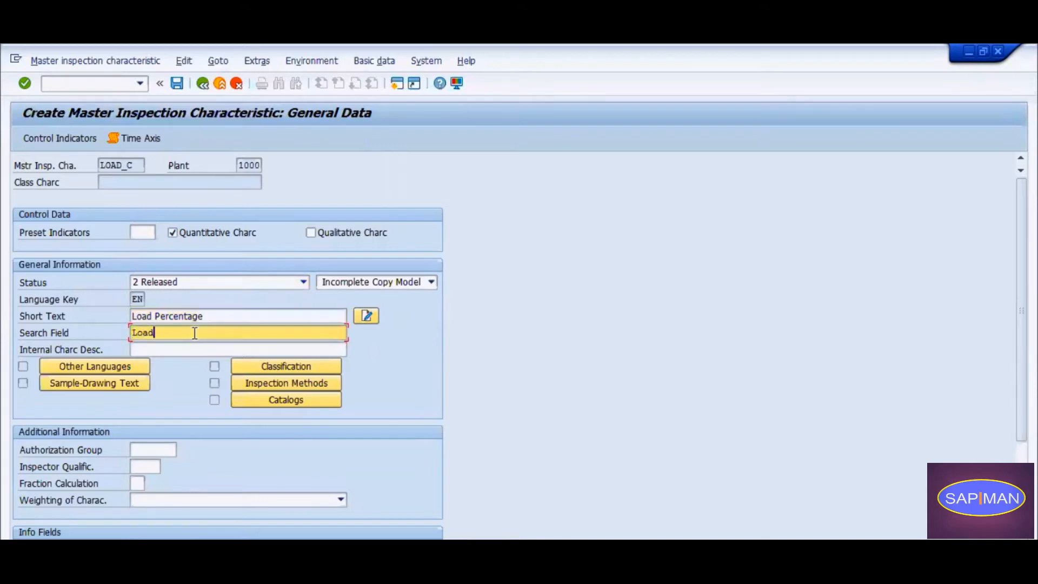
text( Percentage)
key(Return)
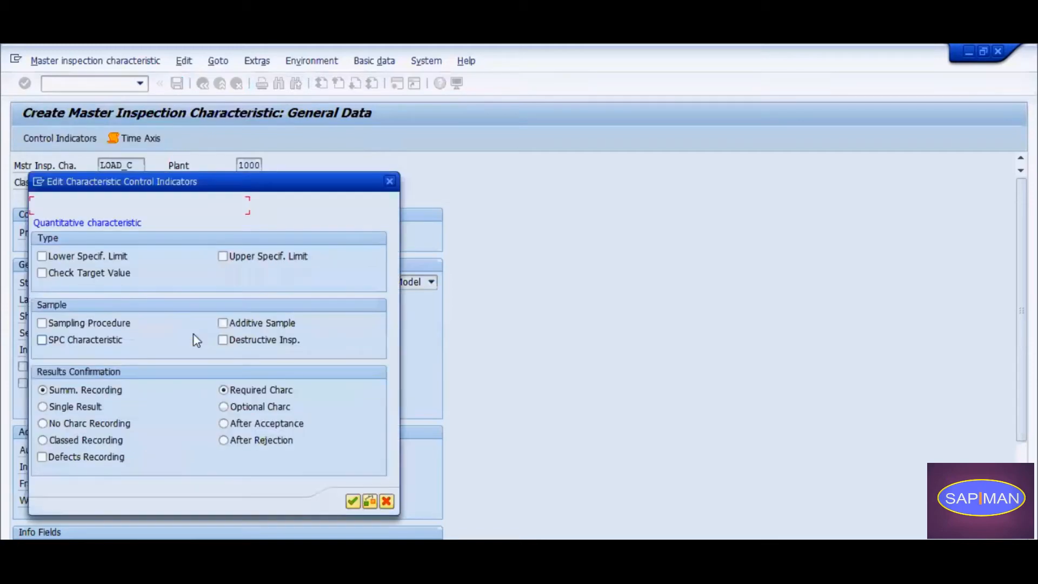
Activate the lower and upper specification limits, target value check and sampling procedure, and continue to the remaining control indicators.
click(82, 257)
click(260, 257)
click(86, 273)
drag(193, 191, 460, 106)
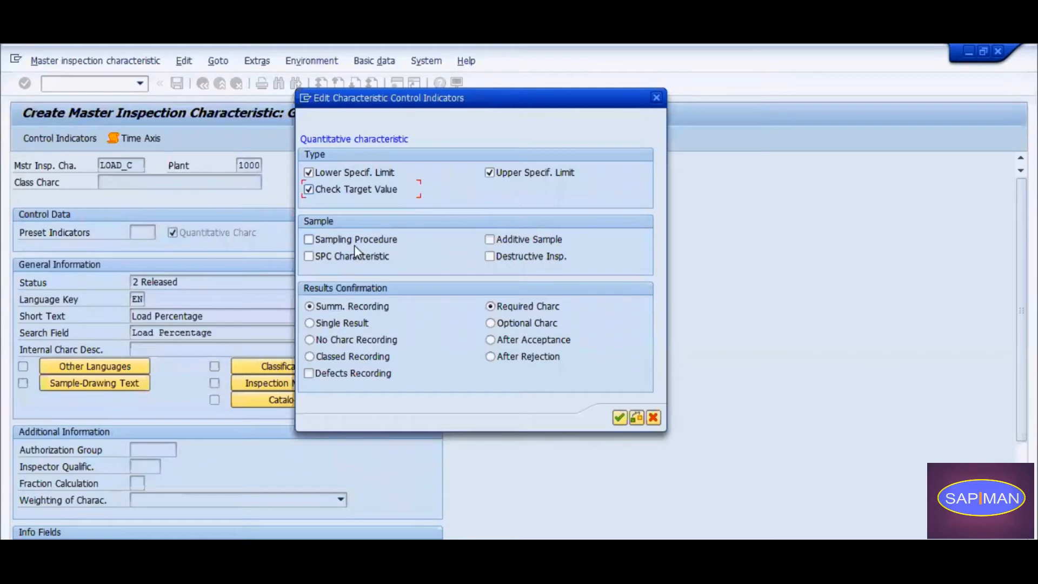
click(373, 241)
click(619, 418)
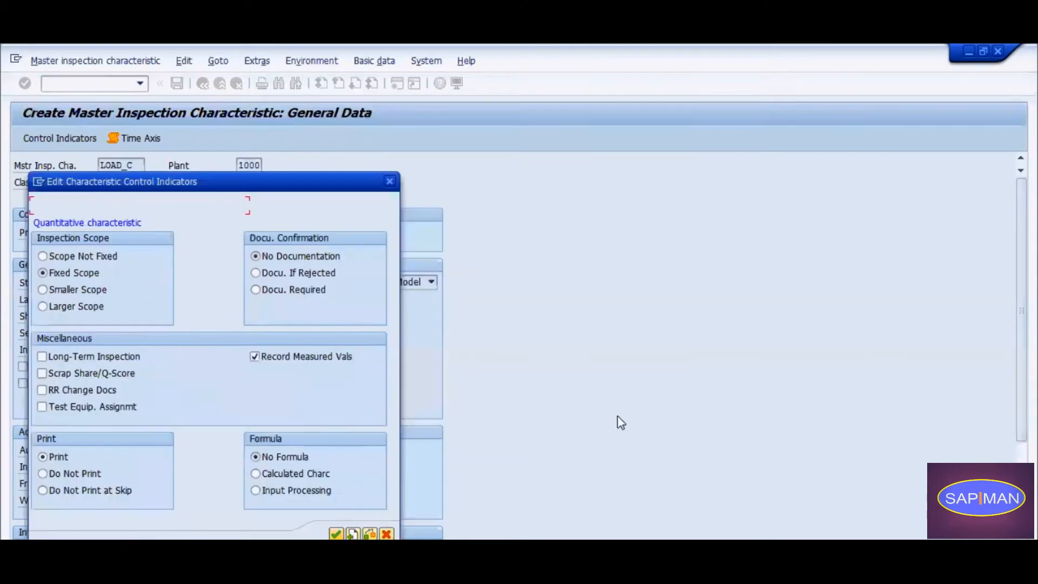
drag(190, 184, 392, 129)
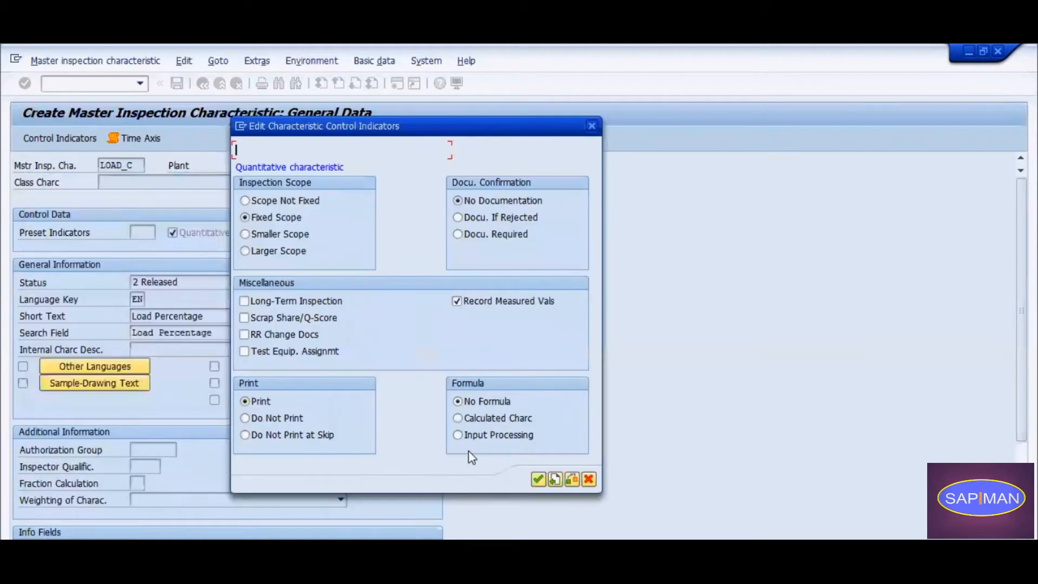
Accept the remaining control indicators and enter 2 decimal places, measurement unit % and target value 90 in the quantitative data.
click(538, 479)
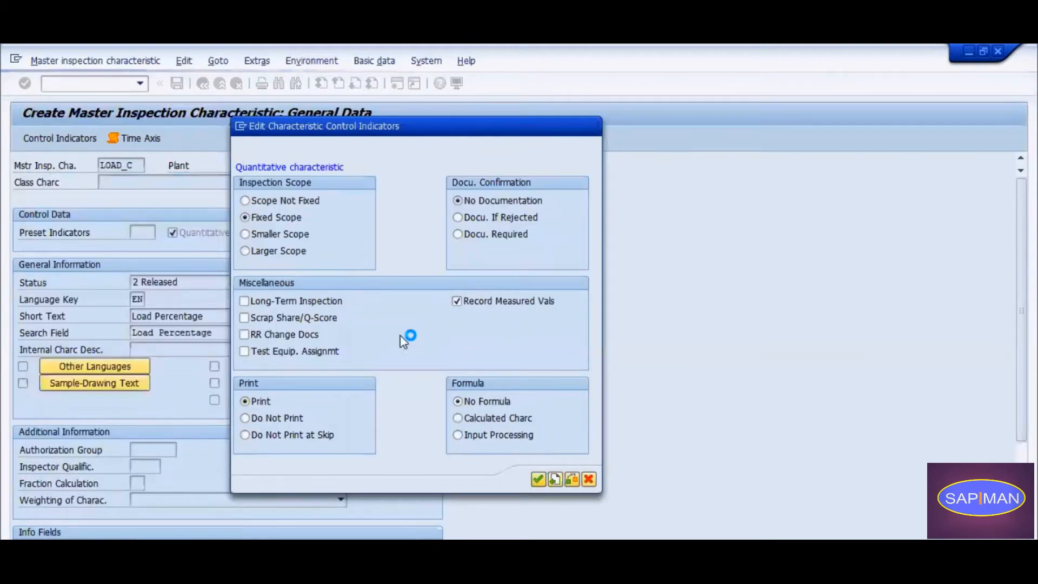
click(135, 399)
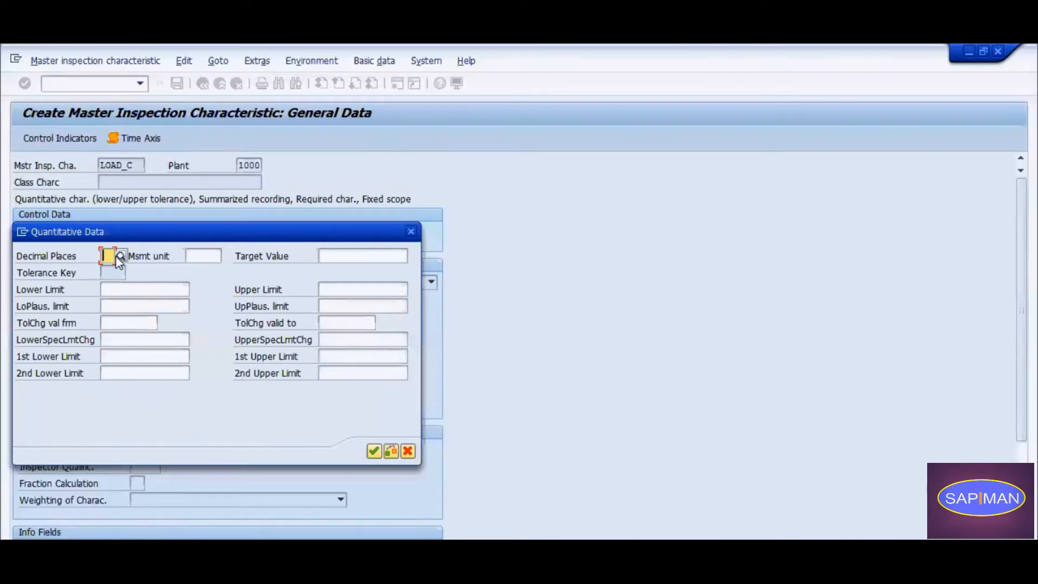
text(2)
key(Tab)
text(%)
click(345, 256)
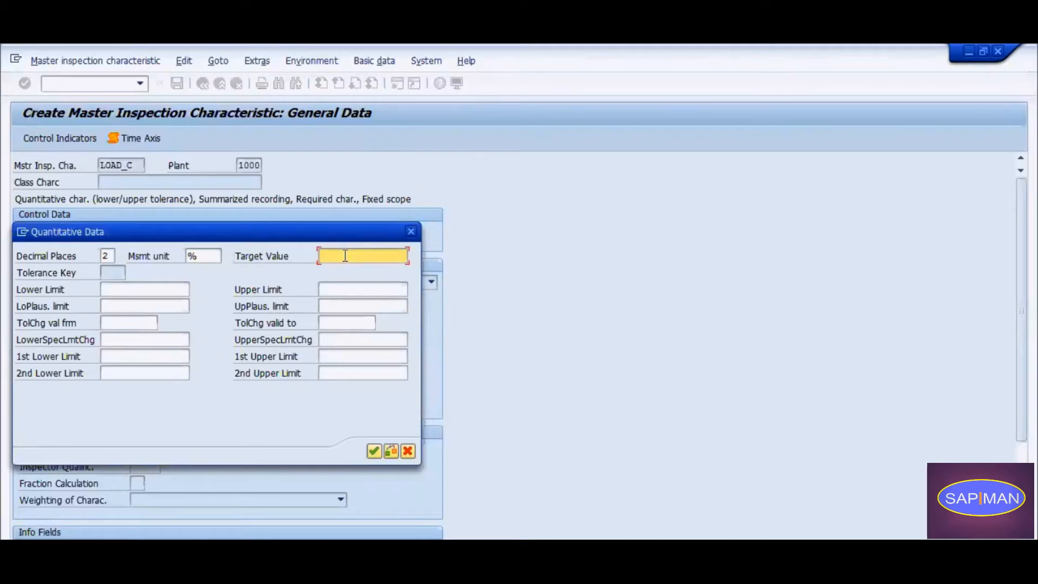
text(90)
Set the lower limit to 80 and the upper limit to 120, save the characteristic and leave the transaction.
click(143, 288)
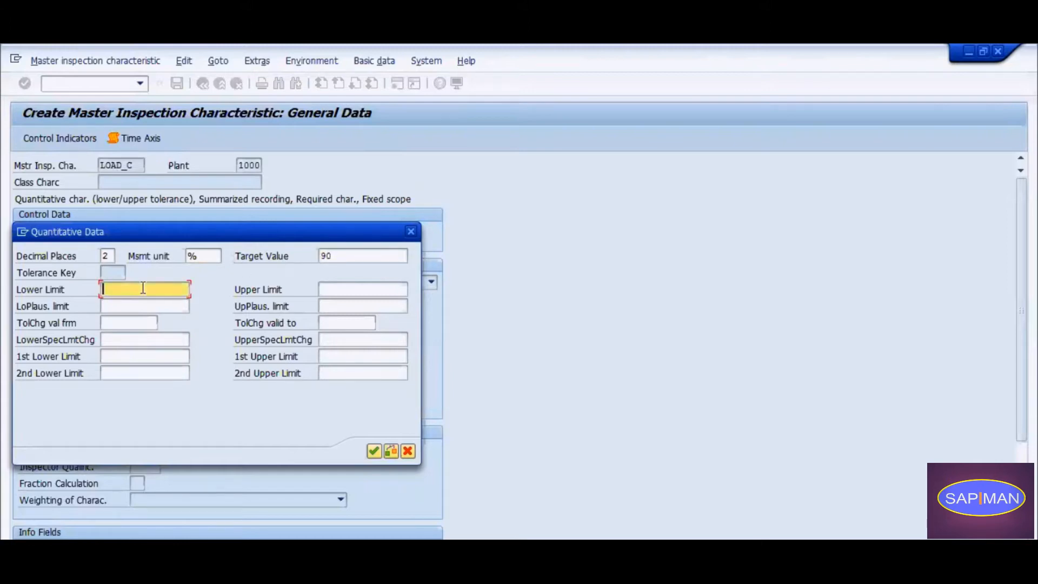
text(80)
key(Tab)
text(120)
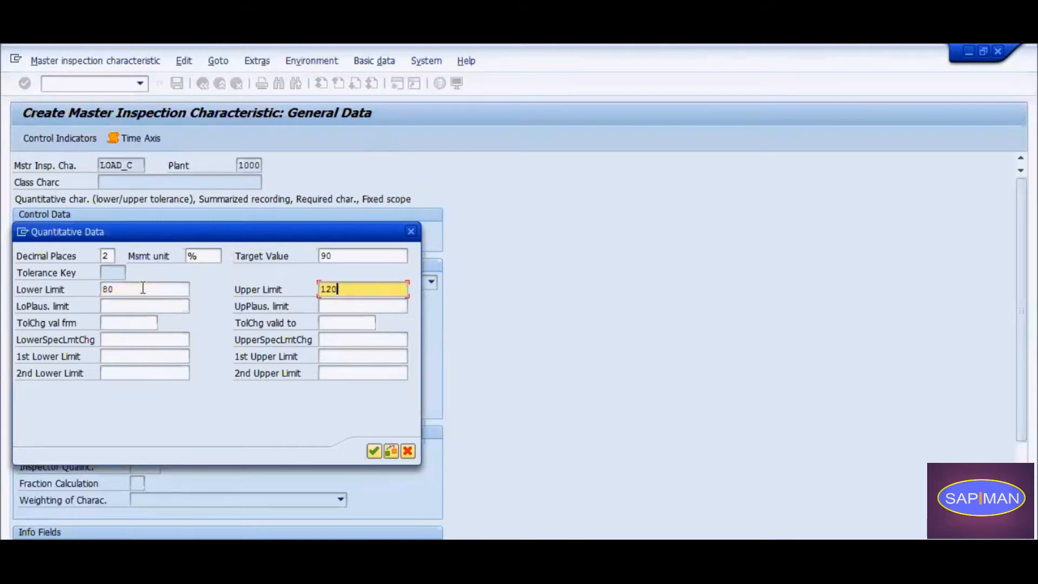
click(374, 451)
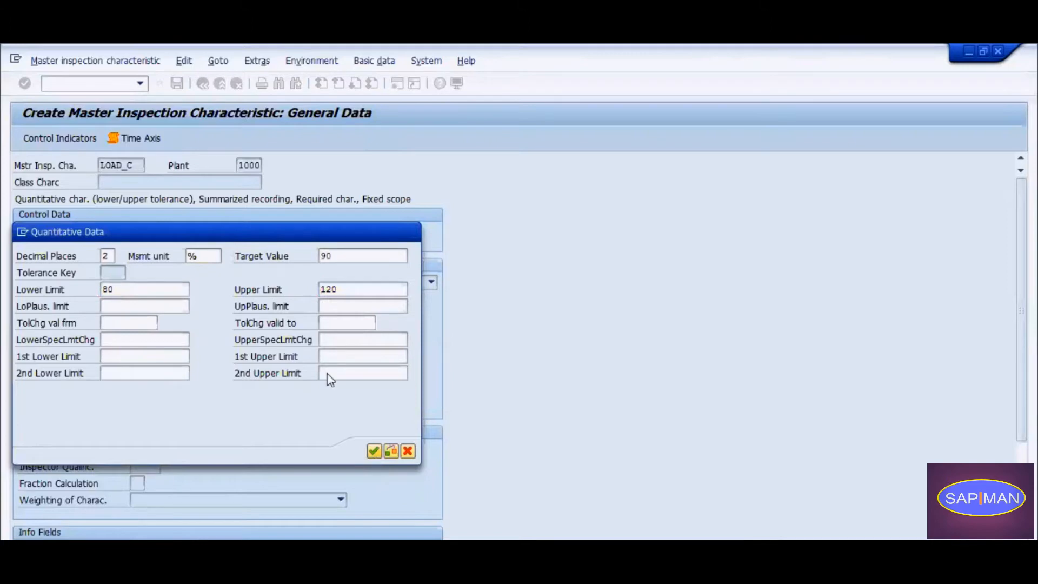
click(177, 84)
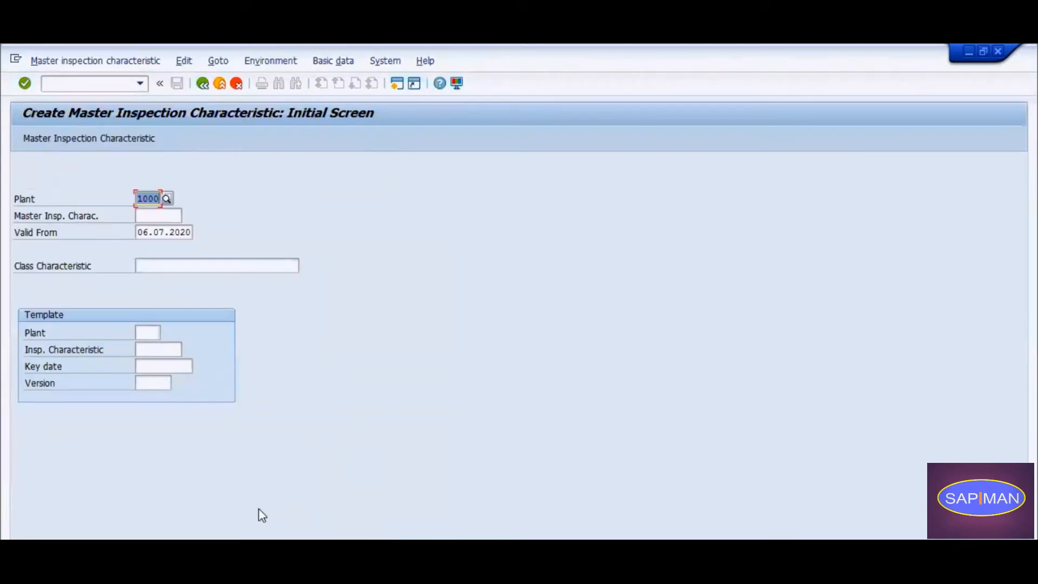
click(203, 83)
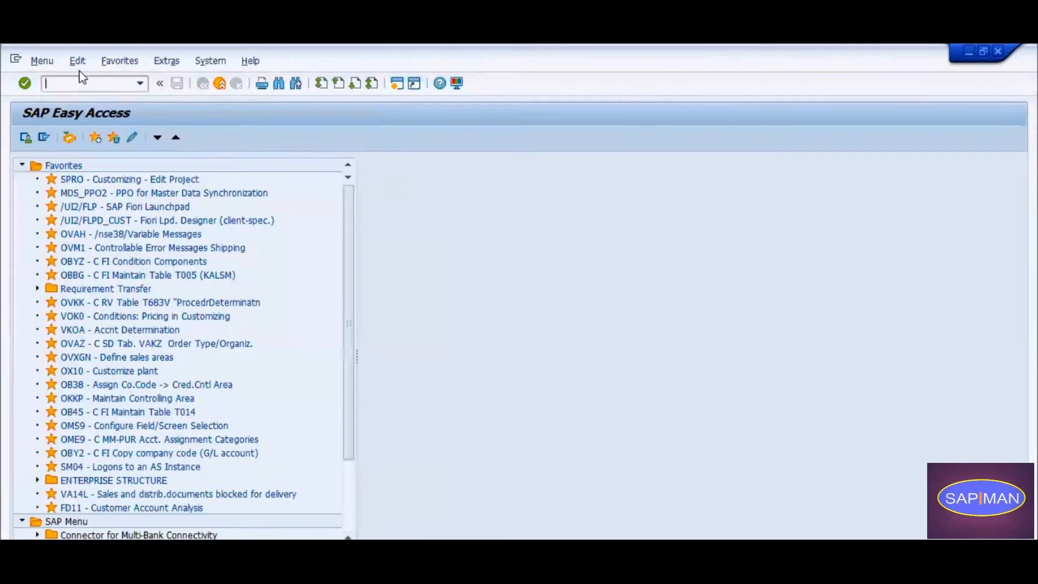
Switch to the Notepad notes and extend the Quality Plan line with ": Routing (Tasklist)".
key(alt+Tab)
drag(88, 333, 7, 318)
click(19, 342)
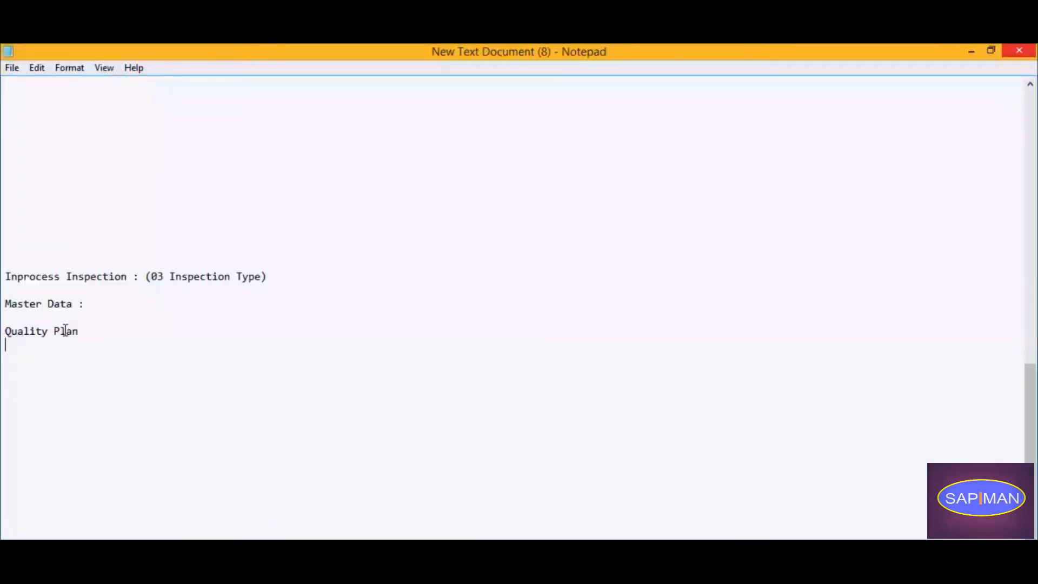
drag(79, 331, 7, 318)
click(111, 351)
drag(81, 331, 5, 317)
click(117, 338)
click(113, 333)
text(: Routing (Task)
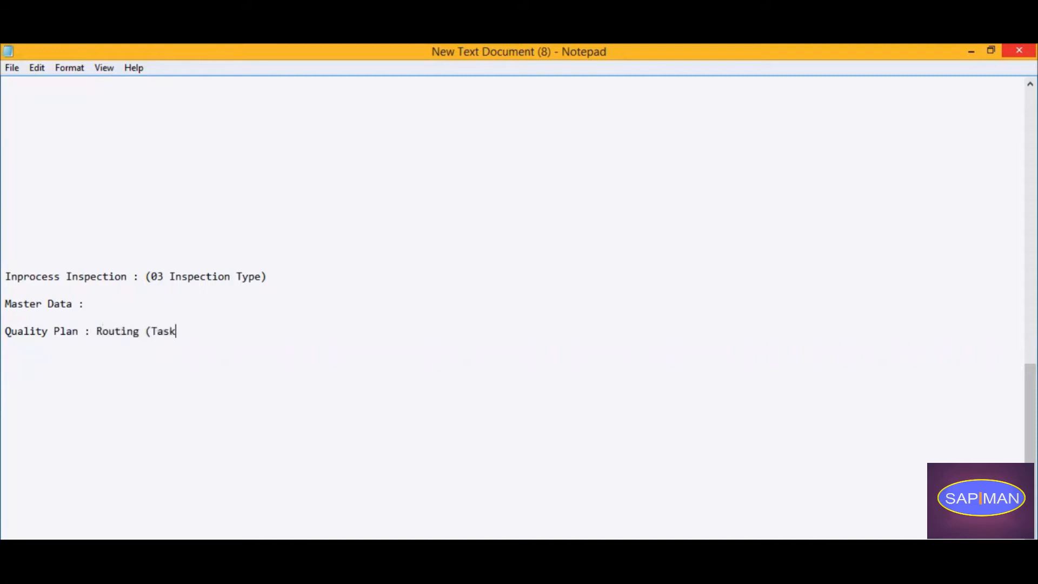
text(list))
drag(254, 277, 84, 277)
drag(211, 331, 4, 331)
click(231, 353)
Switch back to SAP and open the operation overview of the routing for material 100120, plant 1000, in change mode.
click(404, 507)
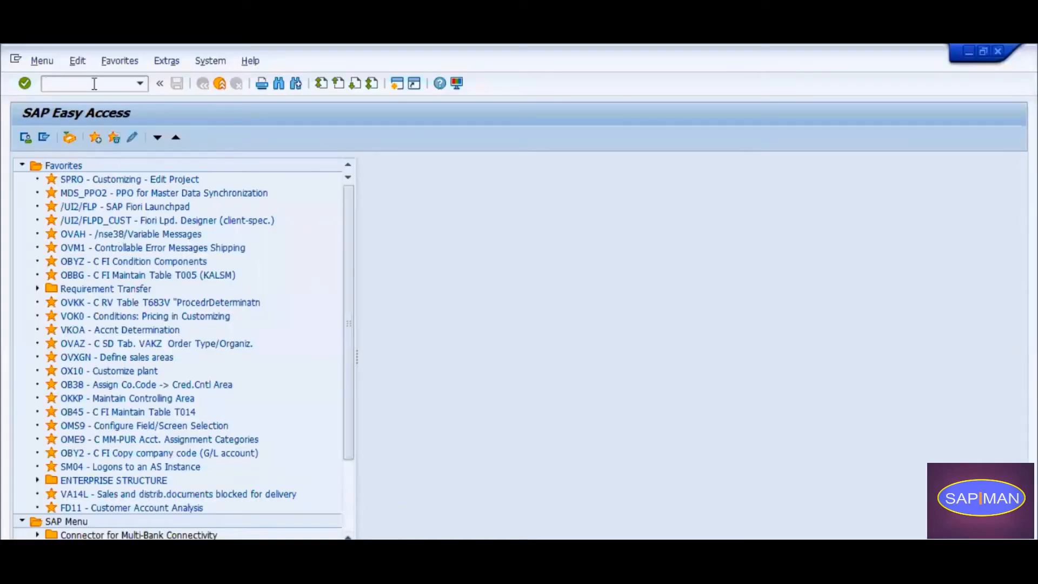
text(ca21)
key(BackSpace)
key(BackSpace)
text(012)
key(Return)
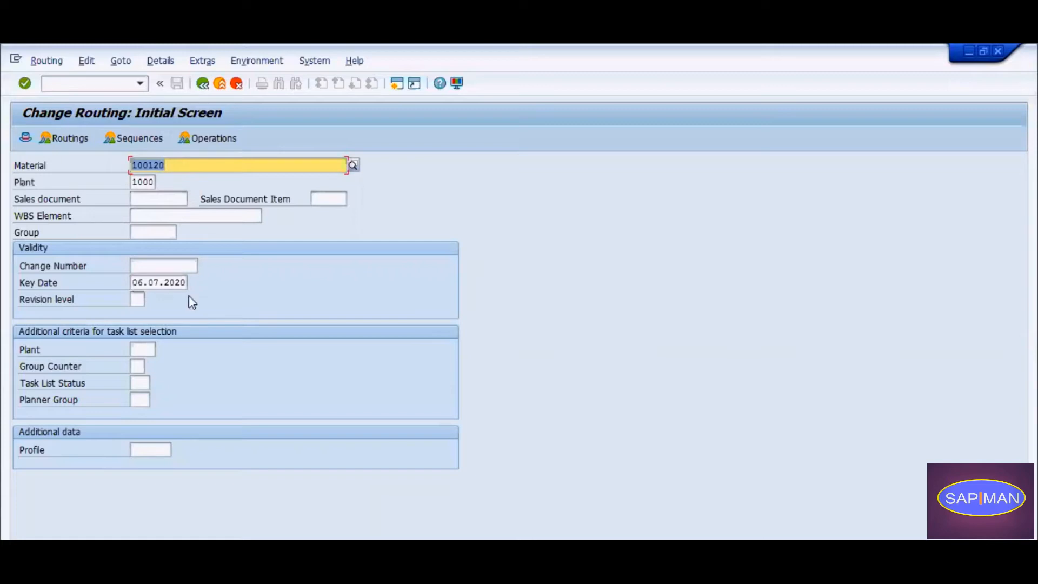
key(Return)
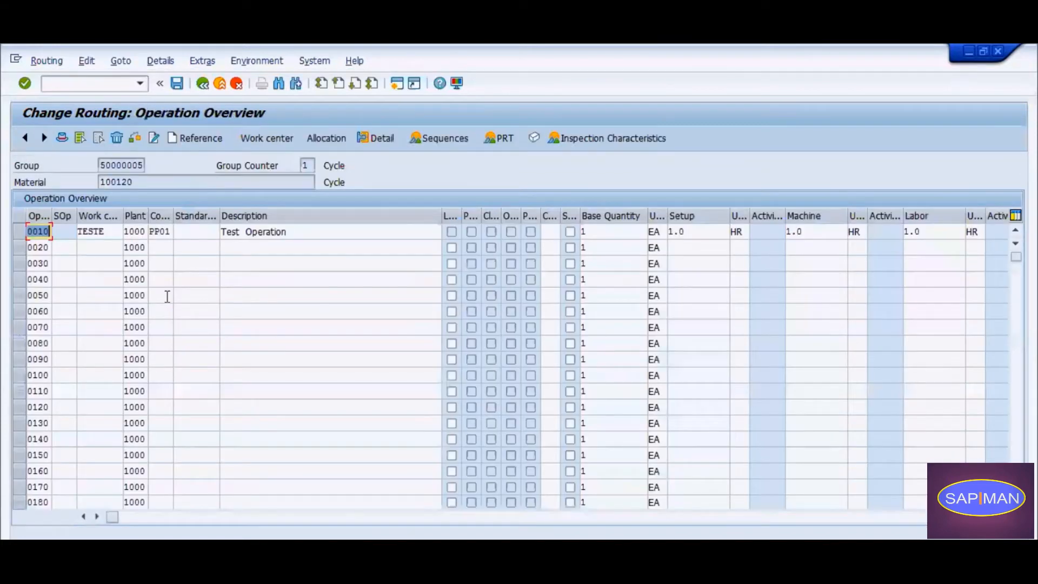
Select operation 0010 in the routing and open its inspection characteristics.
click(20, 231)
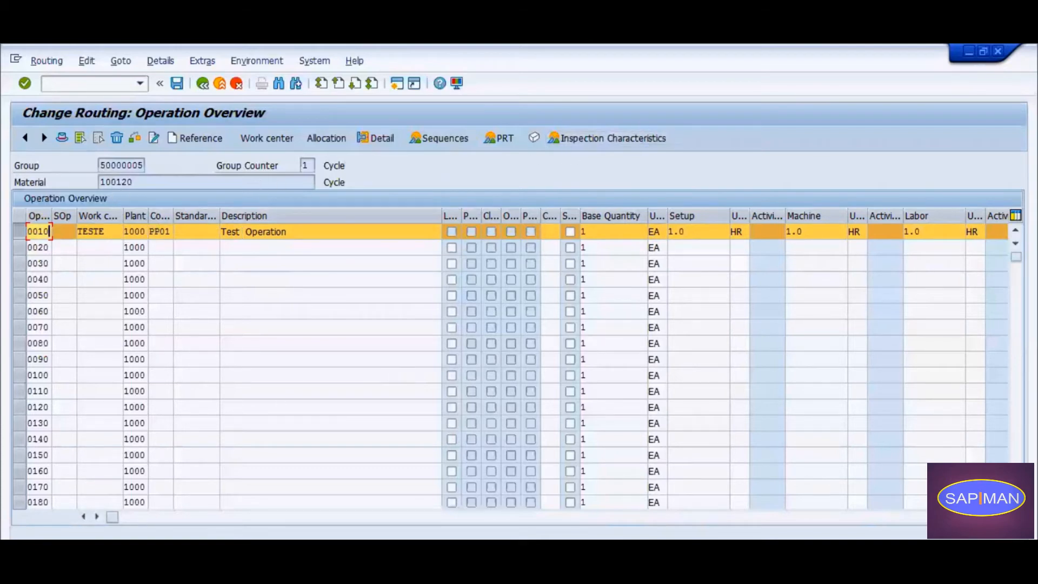
click(121, 523)
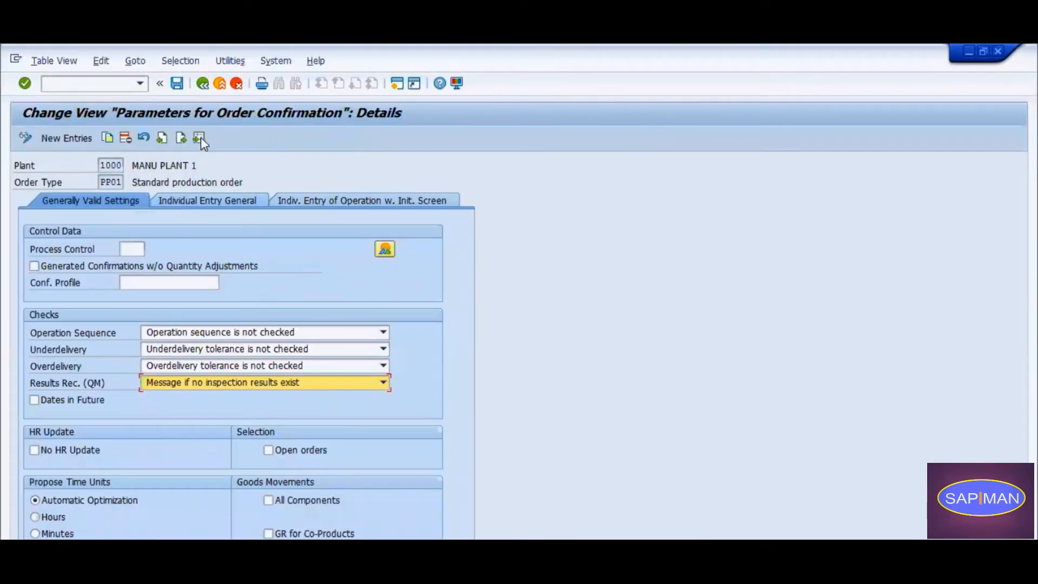
mouse_move(392, 514)
click(374, 487)
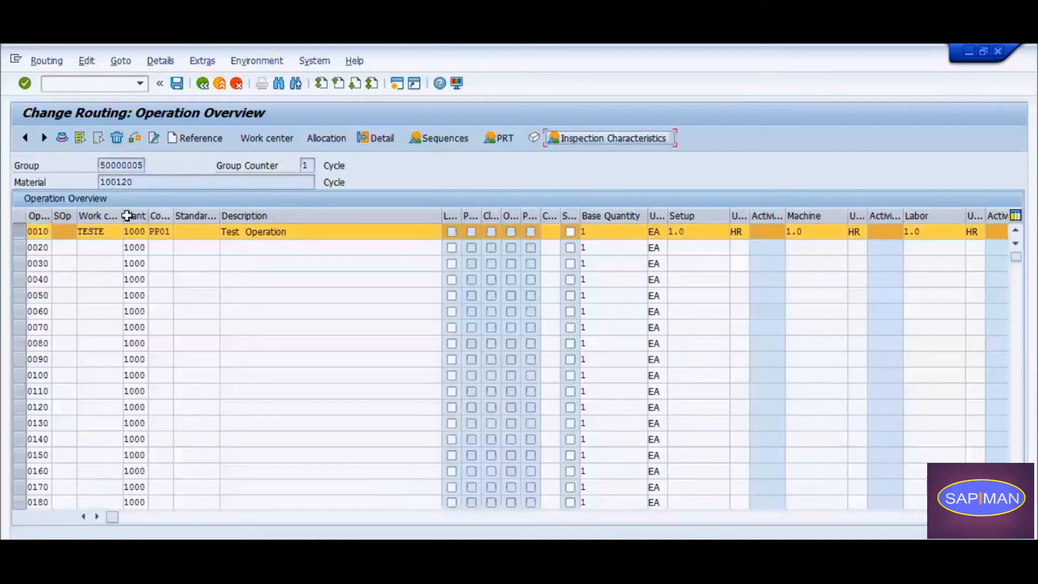
click(590, 142)
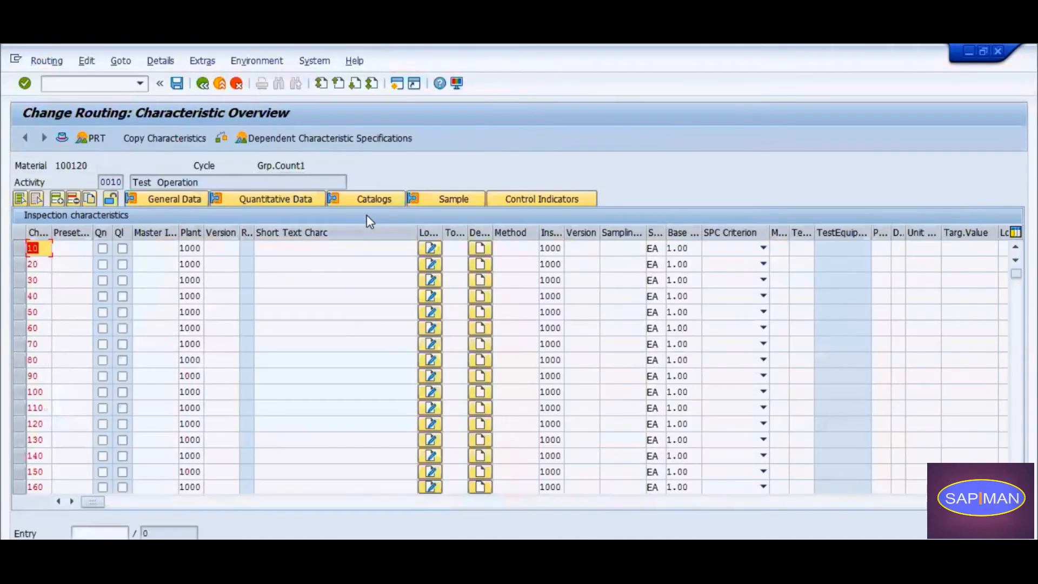
Assign the master inspection characteristic Load_C to characteristic 10 of the operation.
click(163, 247)
text(Load_P)
key(Return)
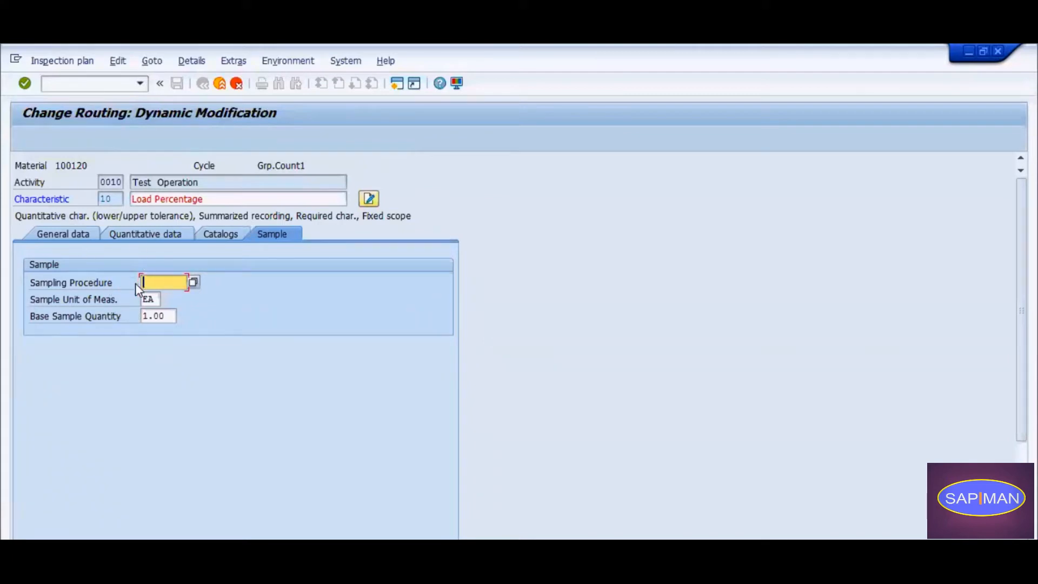
Choose sampling procedure S4-1000 for the Load Percentage characteristic and return to the characteristic overview.
click(157, 280)
click(157, 295)
click(193, 282)
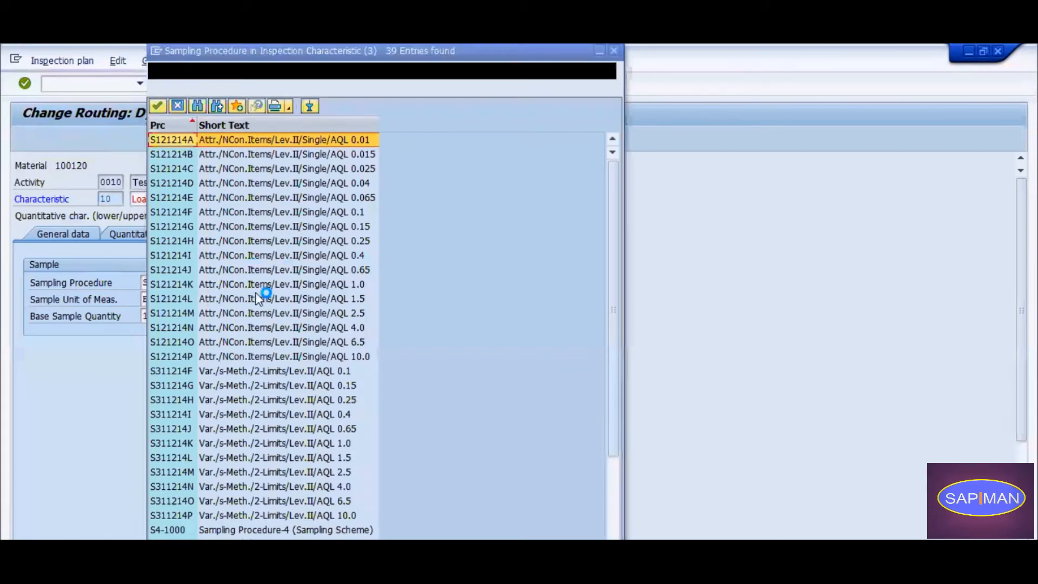
click(268, 530)
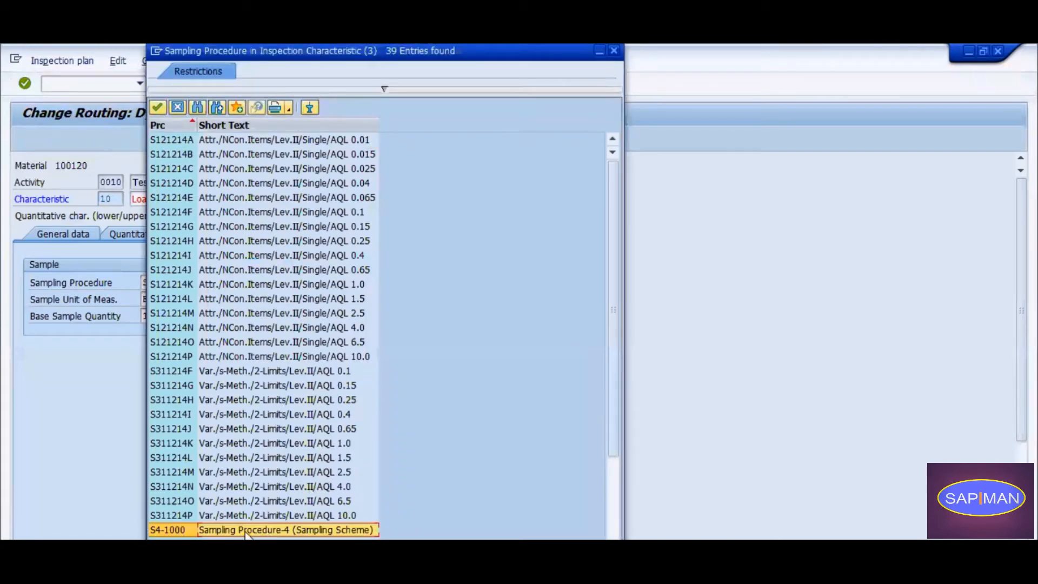
double_click(294, 530)
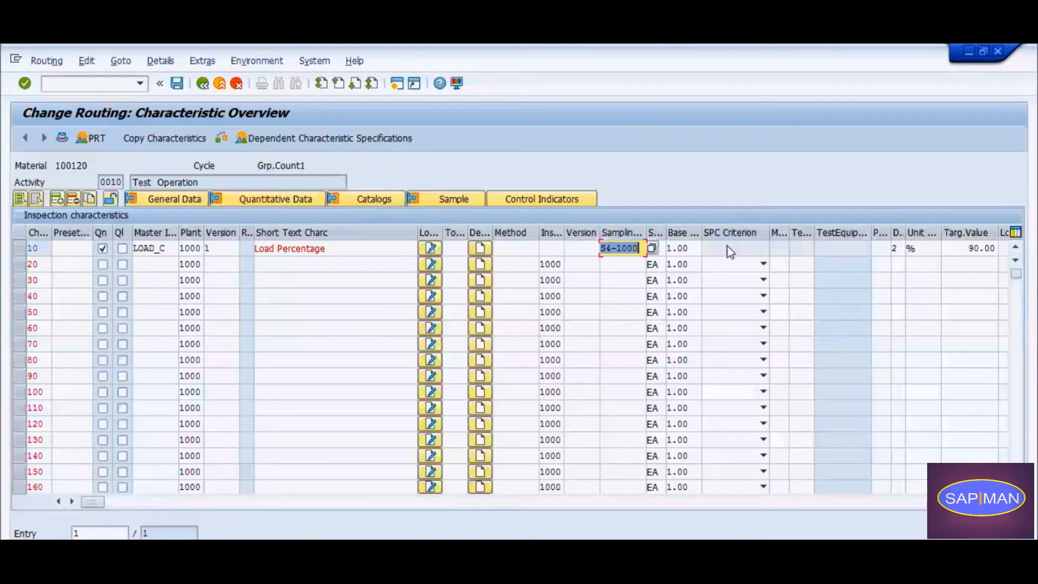
Run the consistency check on characteristic 10 and examine the warning message in its log.
click(22, 249)
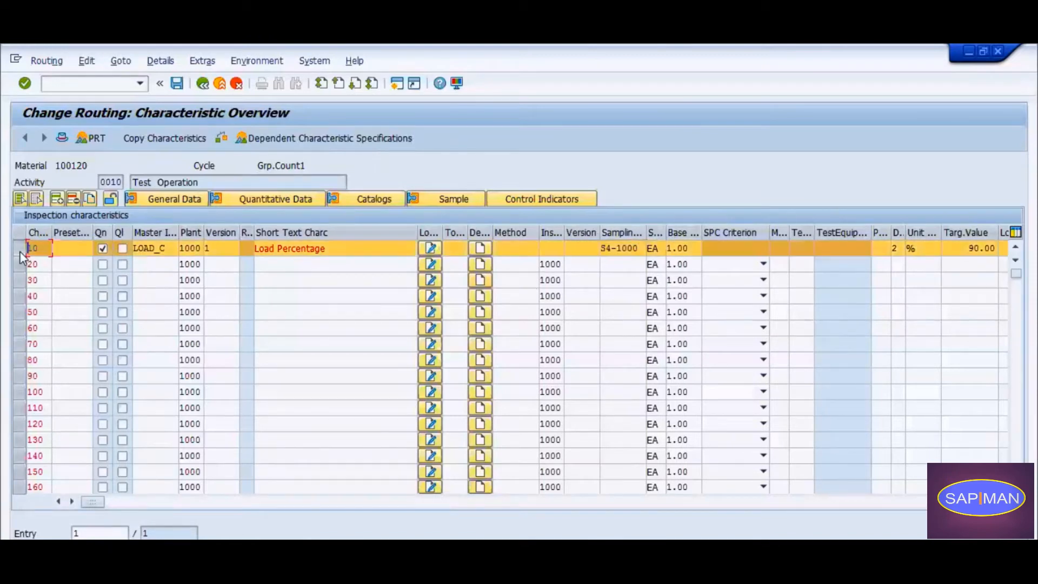
click(221, 138)
click(216, 282)
click(477, 233)
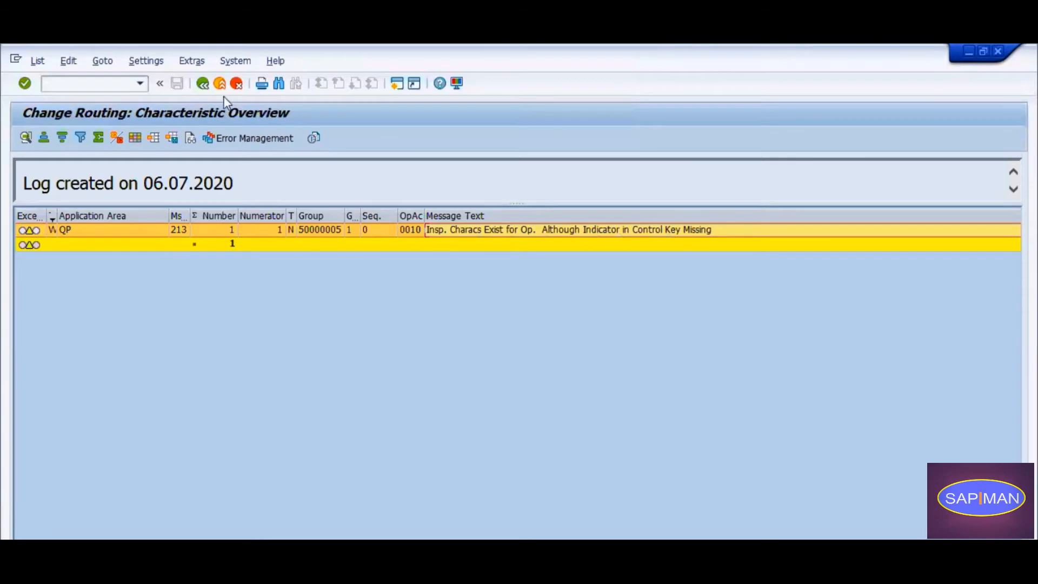
Review the log's information message, reread the warning about the operation's control key, and leave the message log.
click(203, 85)
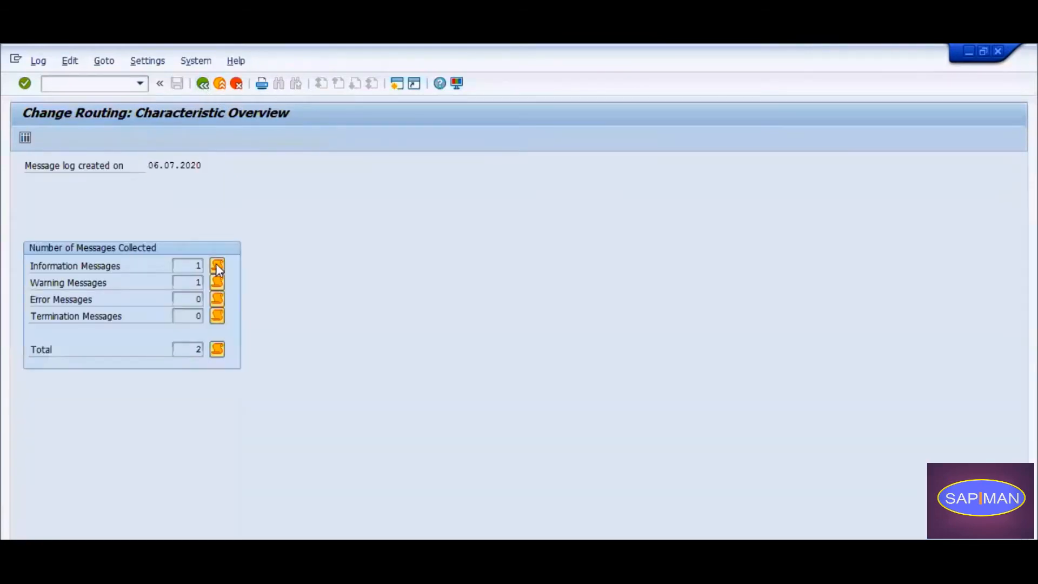
click(216, 266)
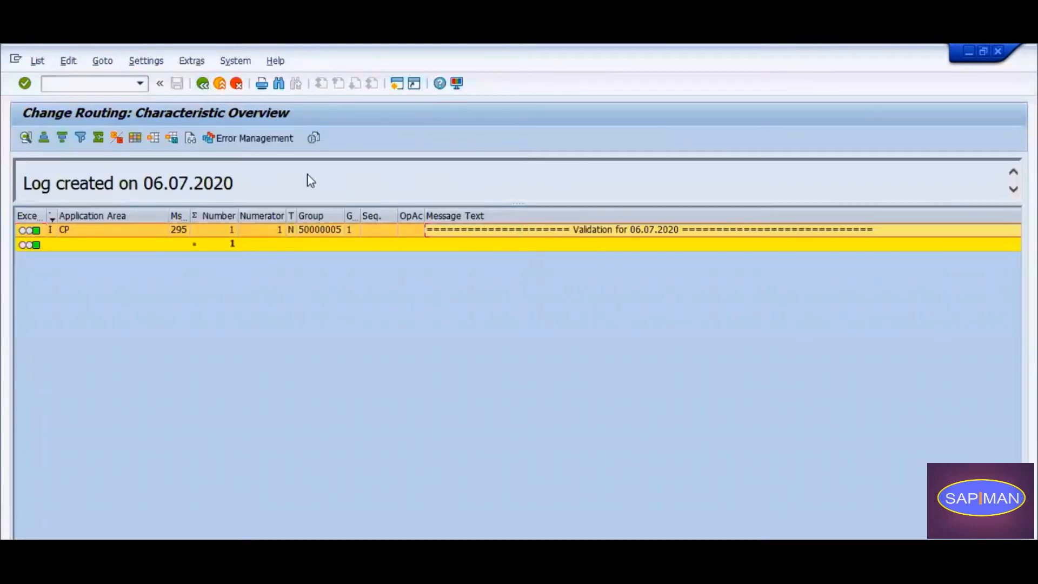
click(202, 84)
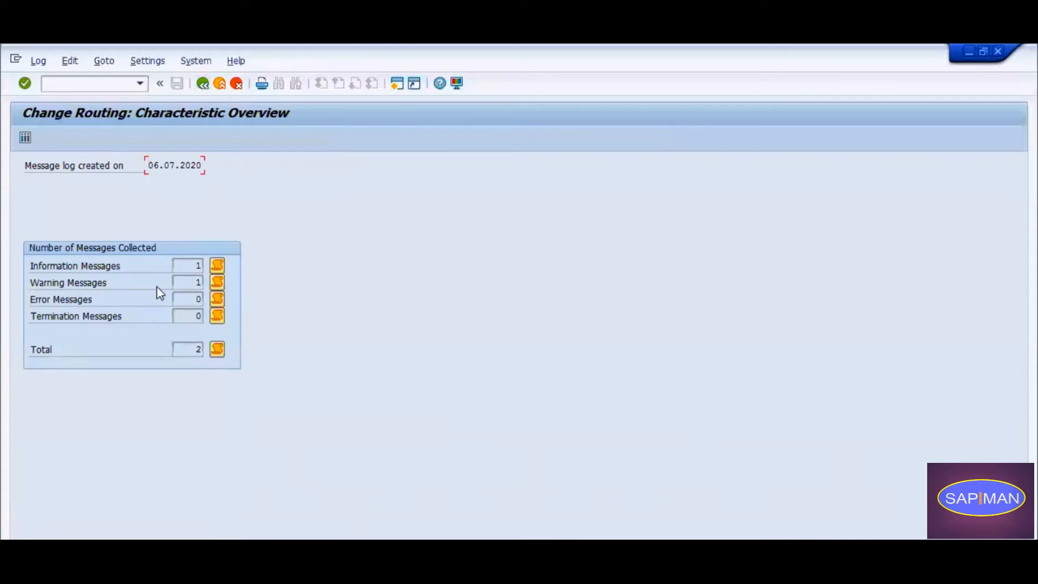
click(217, 282)
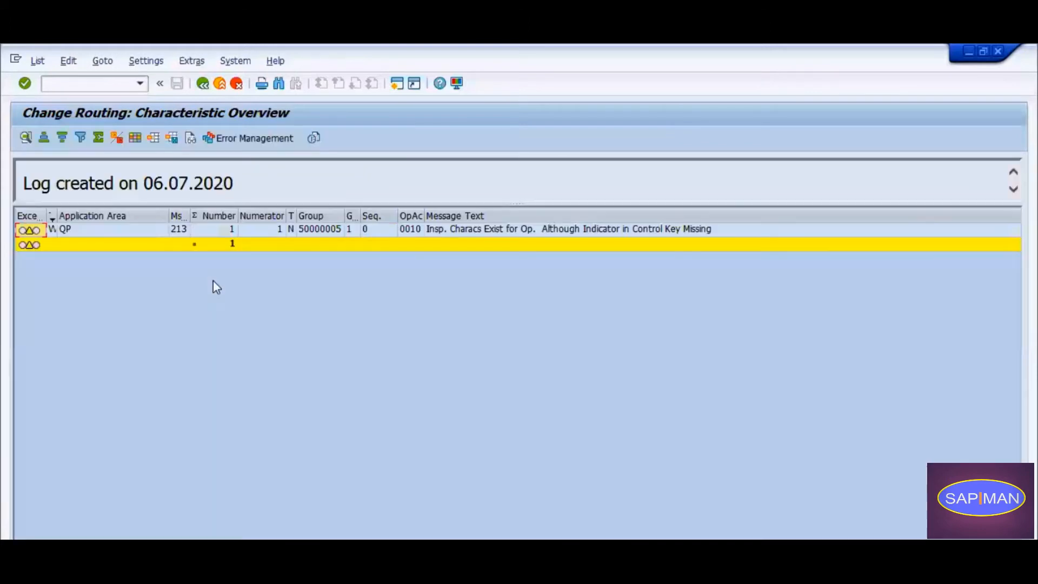
click(472, 232)
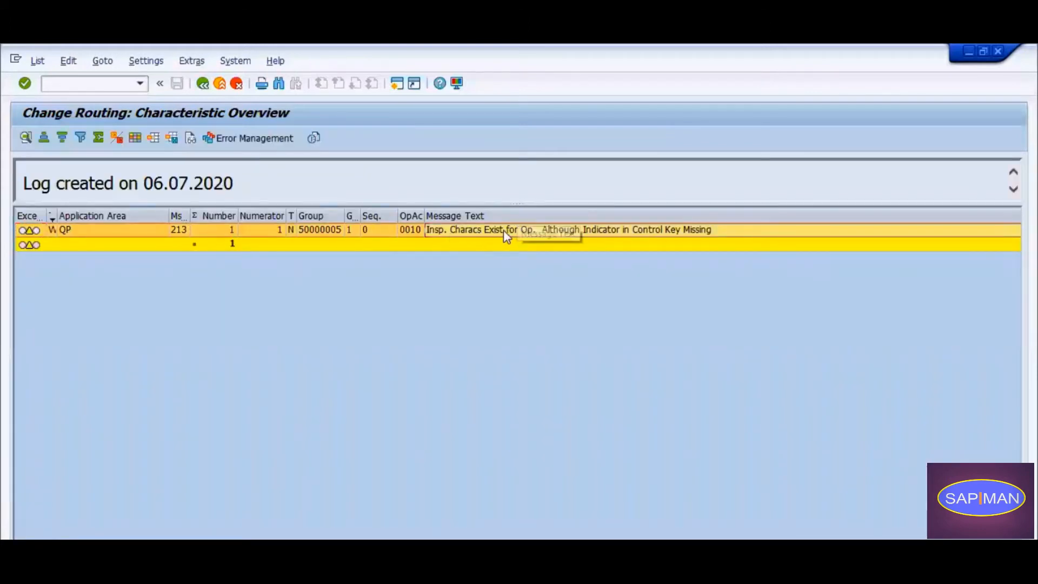
click(557, 232)
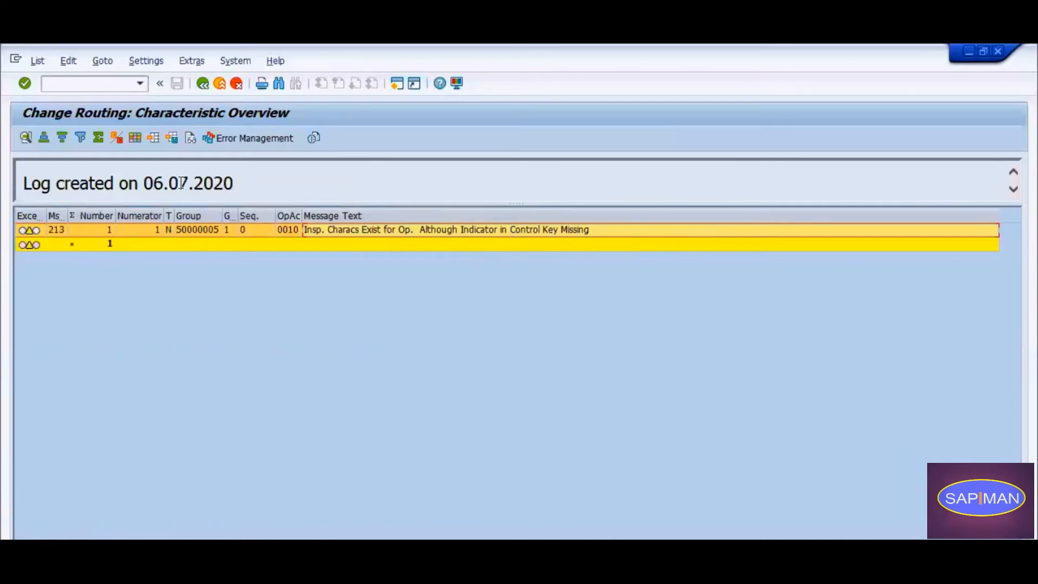
click(203, 84)
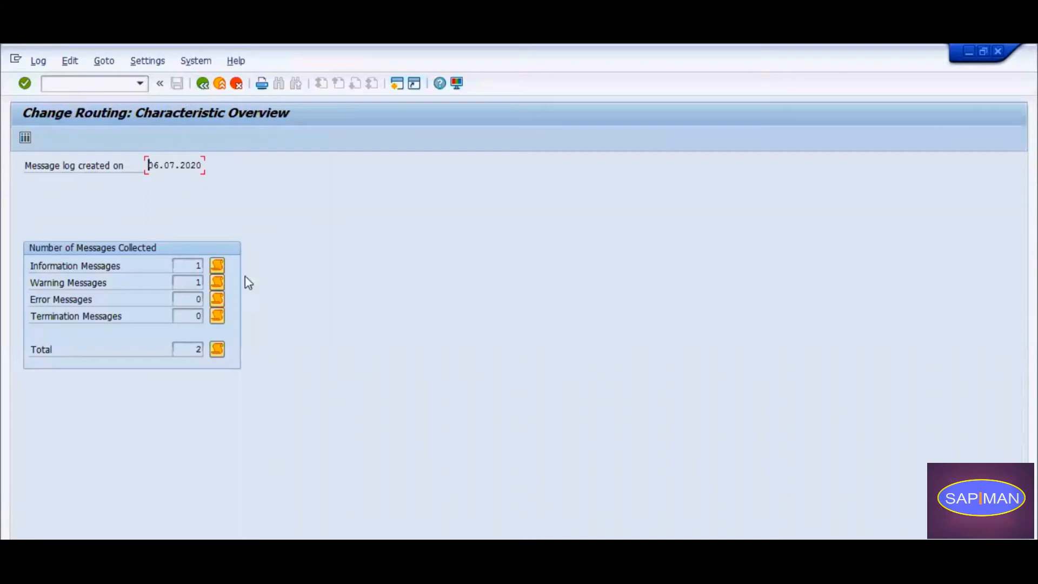
click(202, 84)
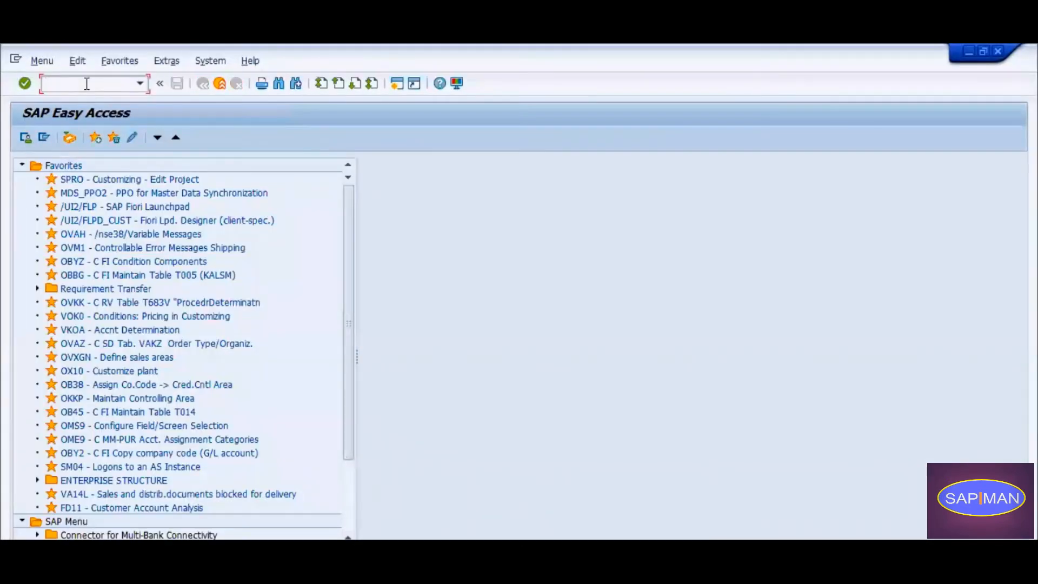
Open the control keys for operations, position the list at QM01 and display that key's details.
key(Return)
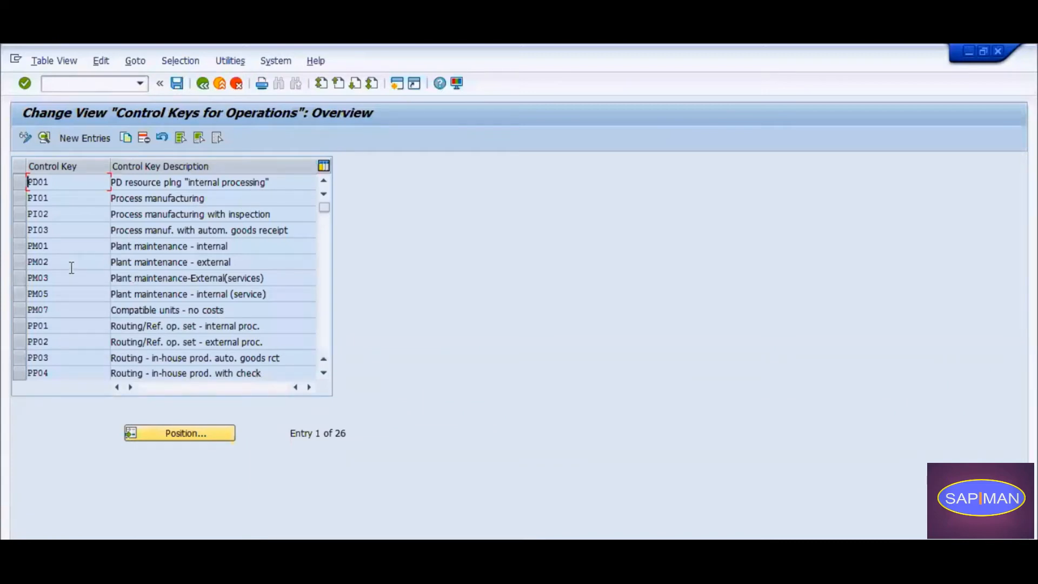
click(180, 433)
text(qm01)
key(Return)
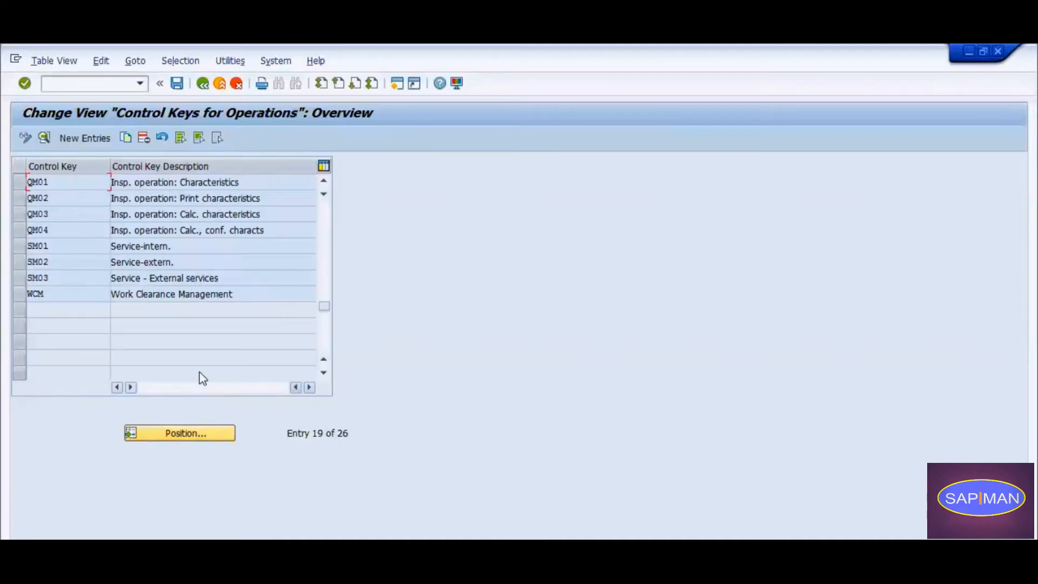
click(20, 182)
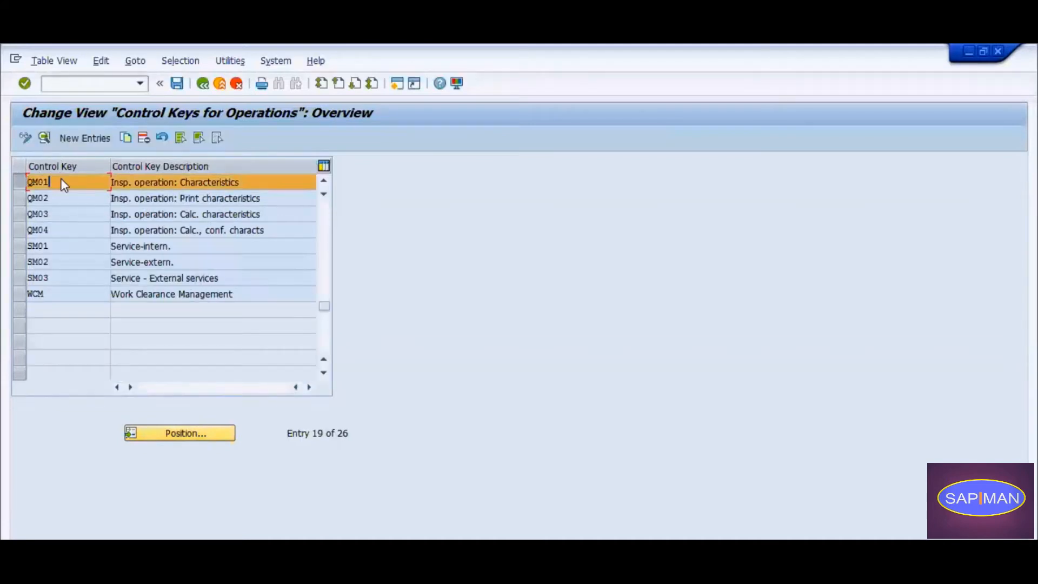
double_click(63, 182)
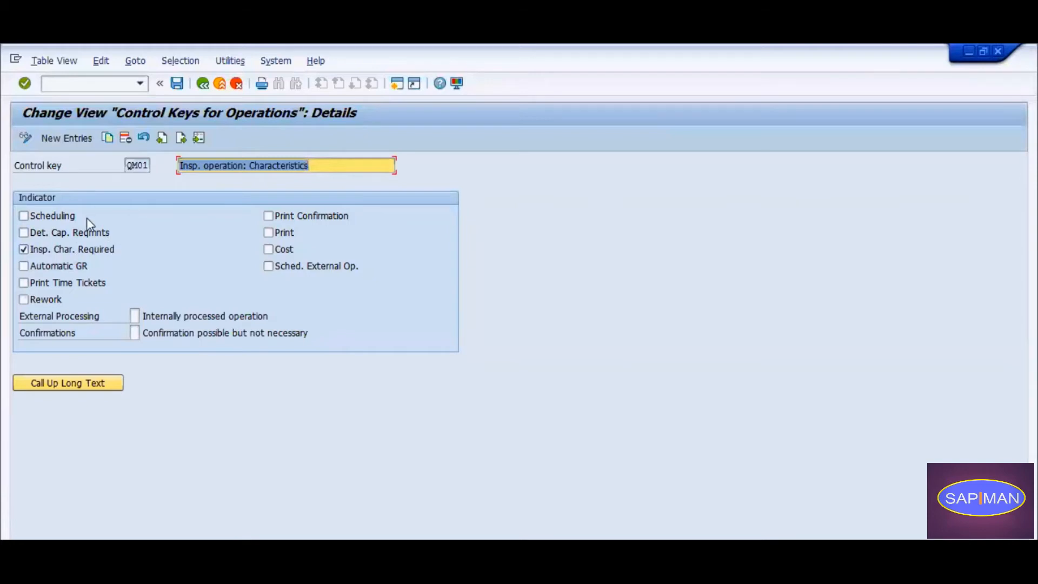
Examine the inspection characteristics indicator of control key QM01 and return to the control key overview.
click(54, 251)
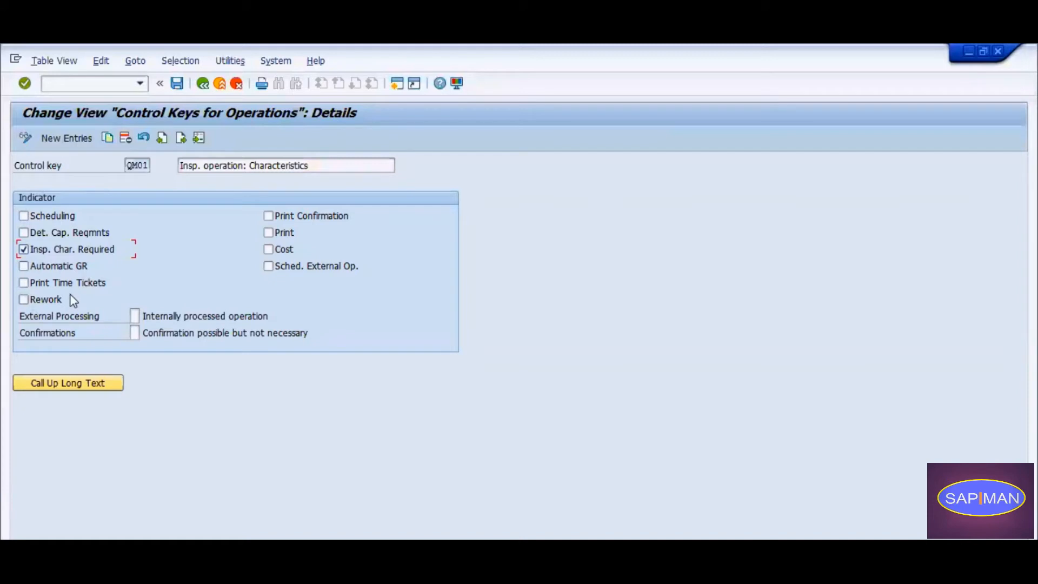
double_click(131, 164)
click(151, 161)
click(203, 84)
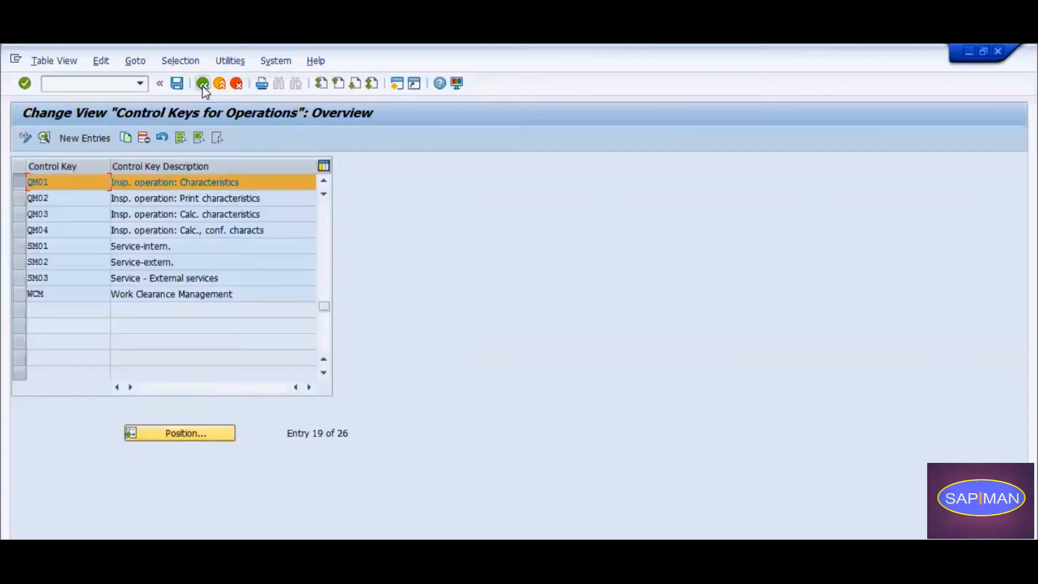
click(20, 184)
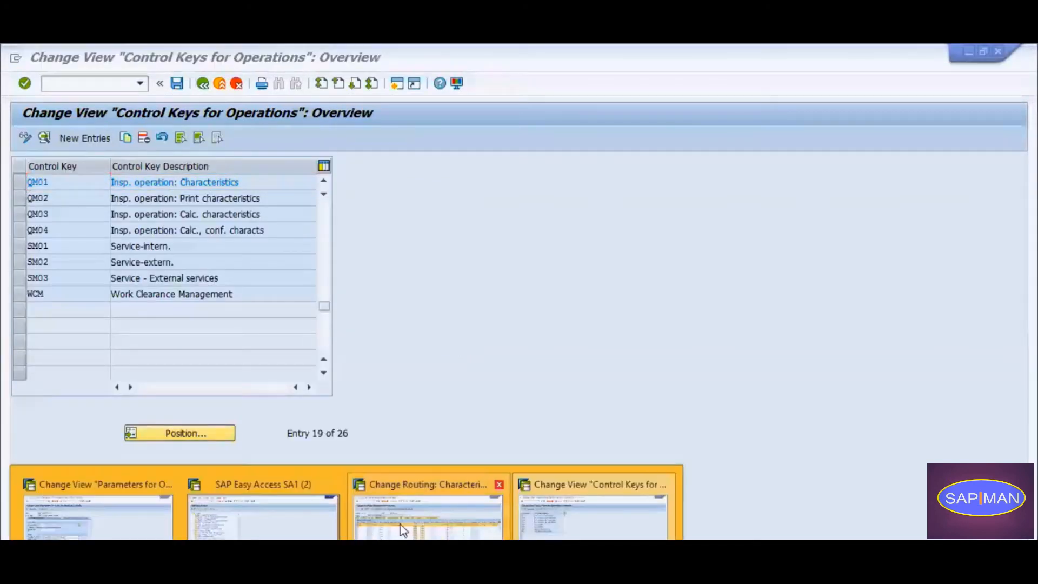
Check the control key of routing operation 0010 and display the details of control key PP01 in the control keys table.
click(401, 528)
click(203, 83)
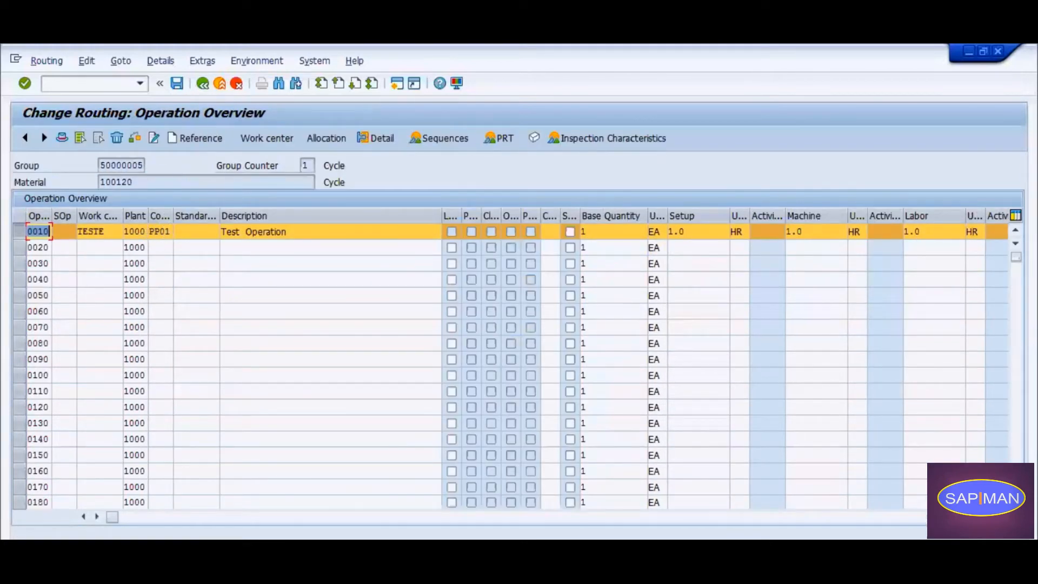
click(591, 510)
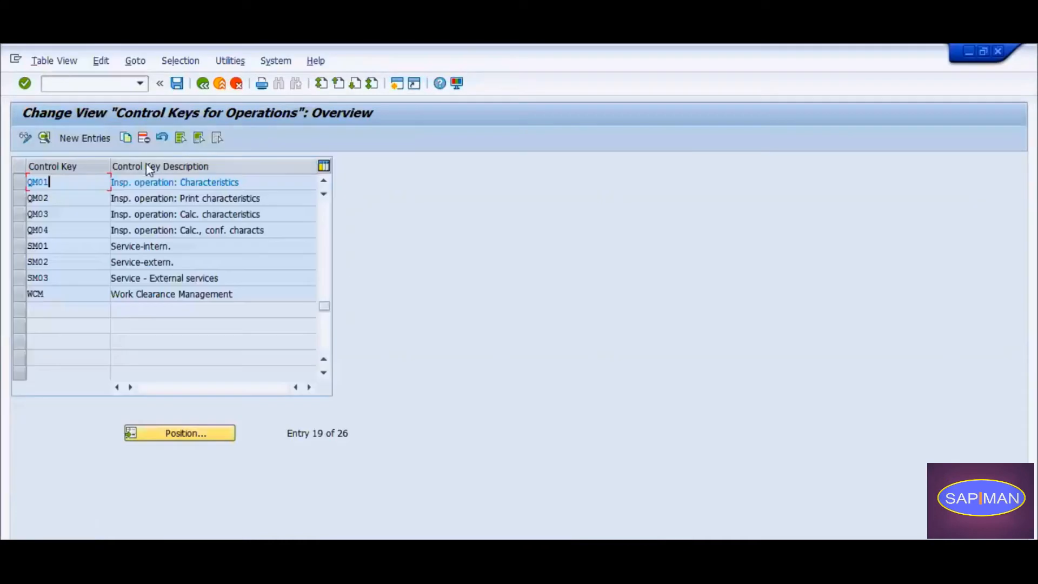
click(165, 433)
text(PP01)
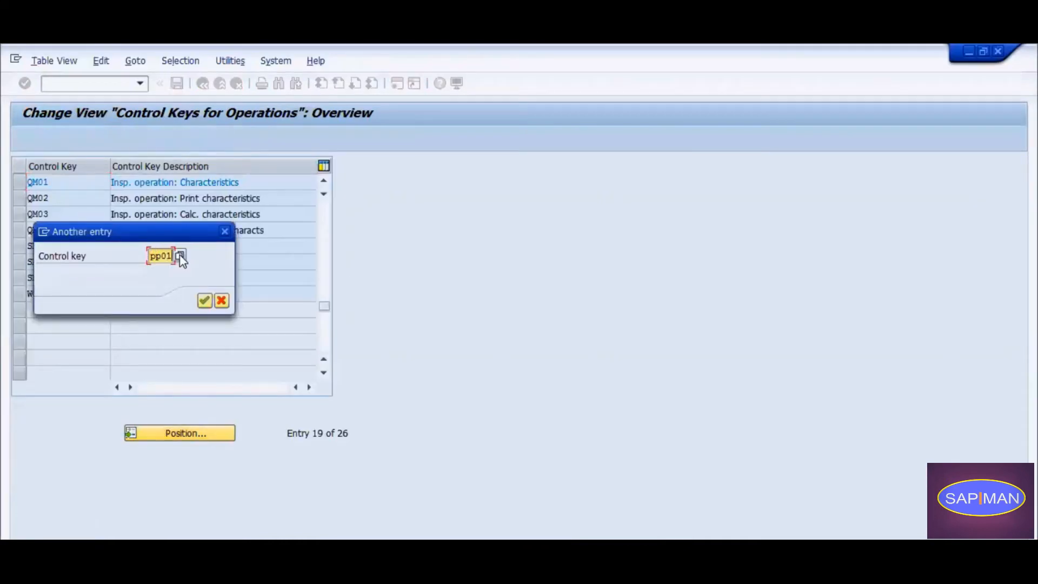
key(Return)
double_click(18, 182)
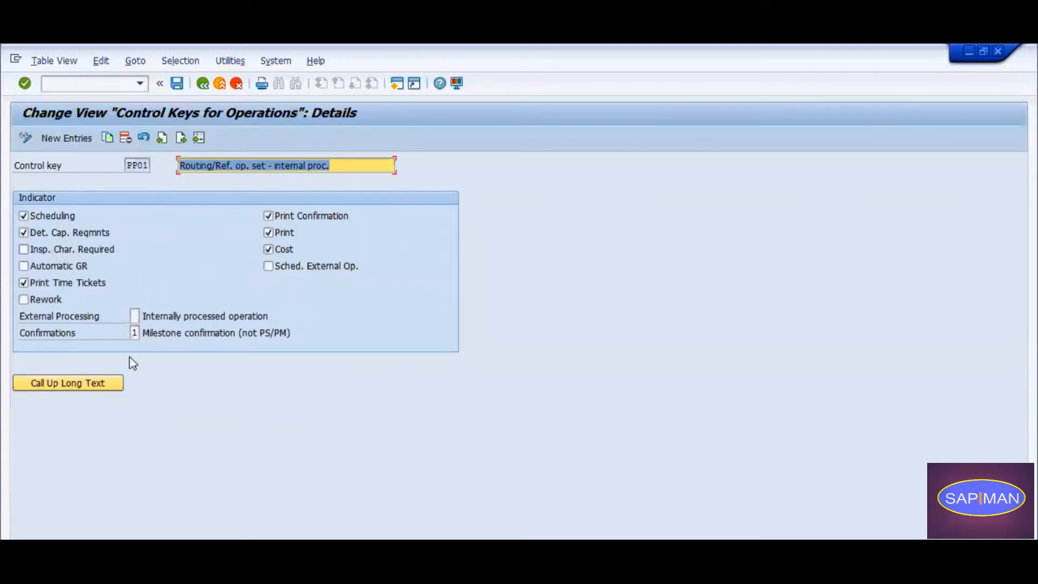
Run the consistency check on the routing's operation overview, read the warning message in its log and leave the log.
click(412, 520)
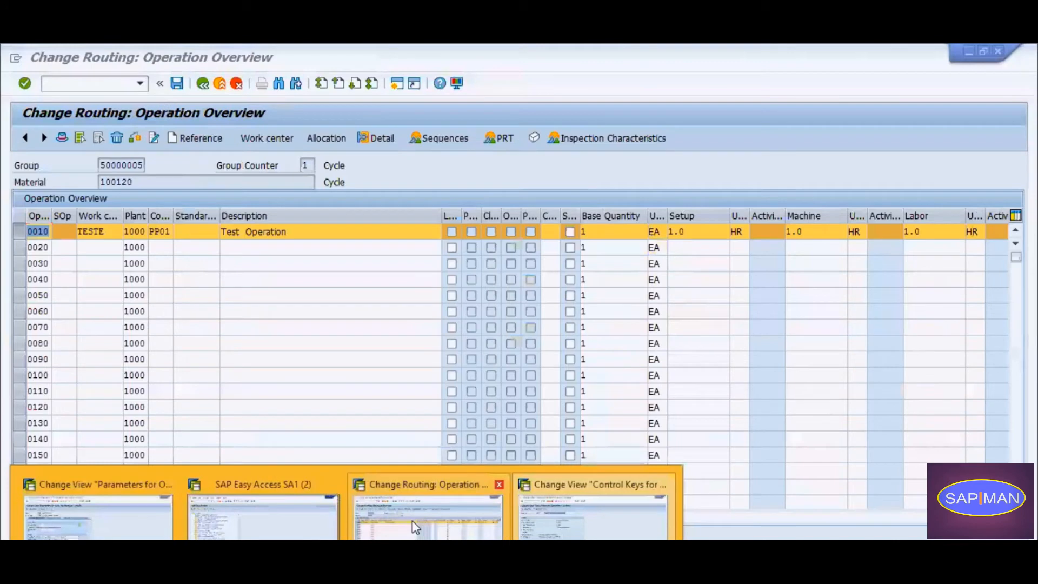
click(134, 138)
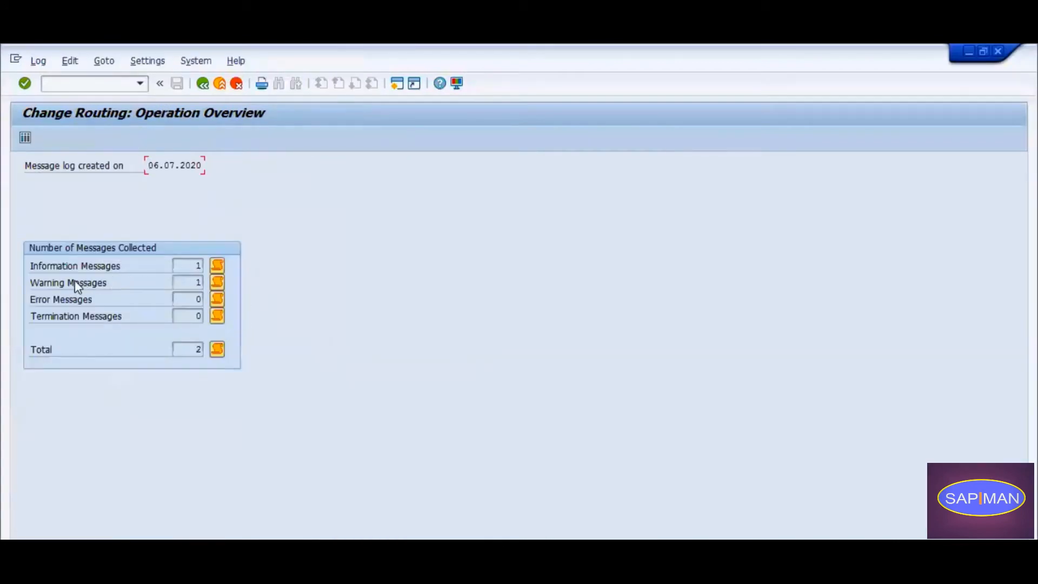
click(218, 283)
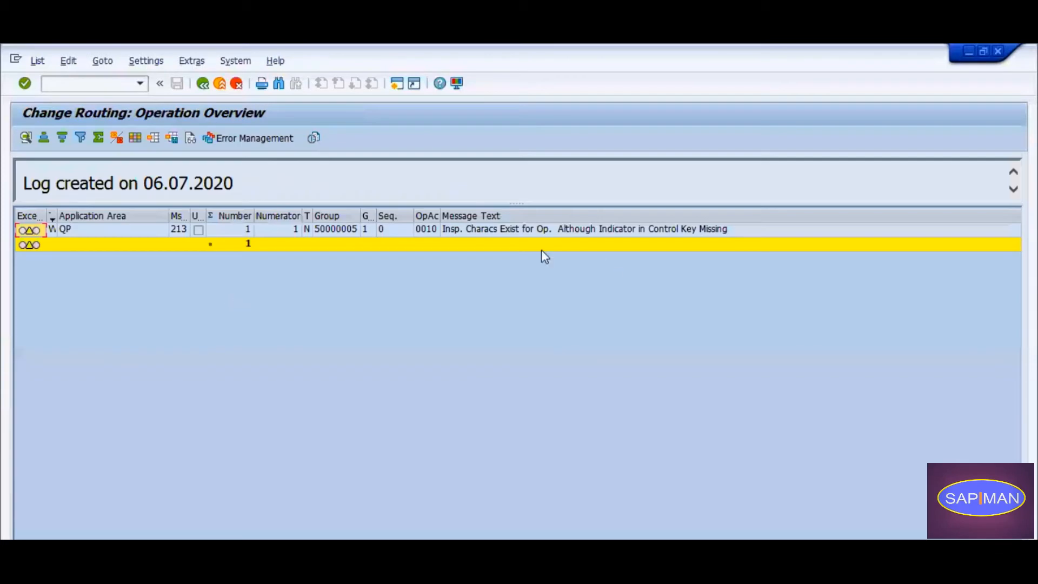
click(472, 228)
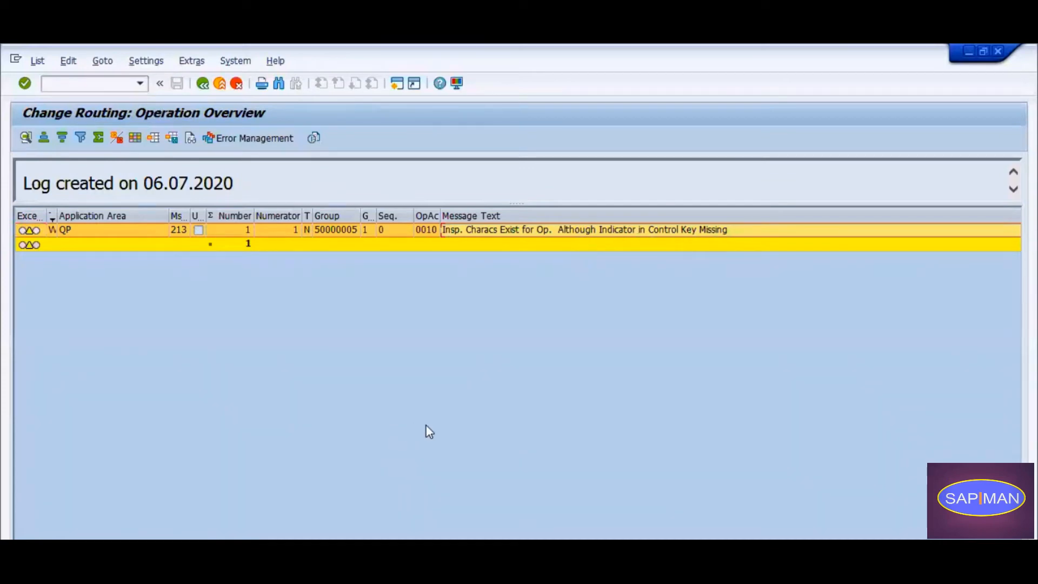
click(203, 83)
click(204, 84)
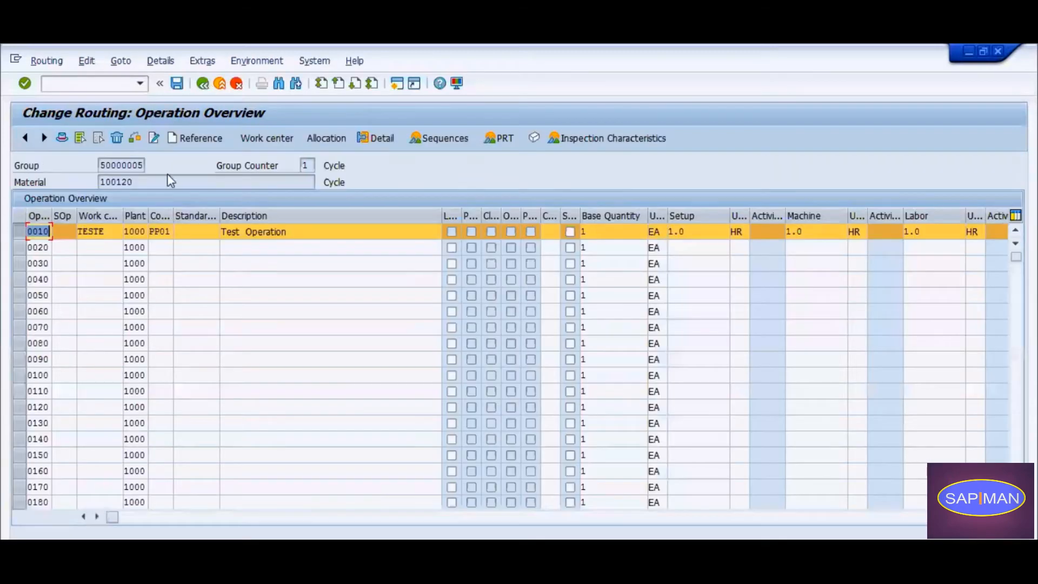
Widen the Control key column in the operation overview to inspect the key of operation 0010.
drag(174, 210, 227, 218)
click(184, 234)
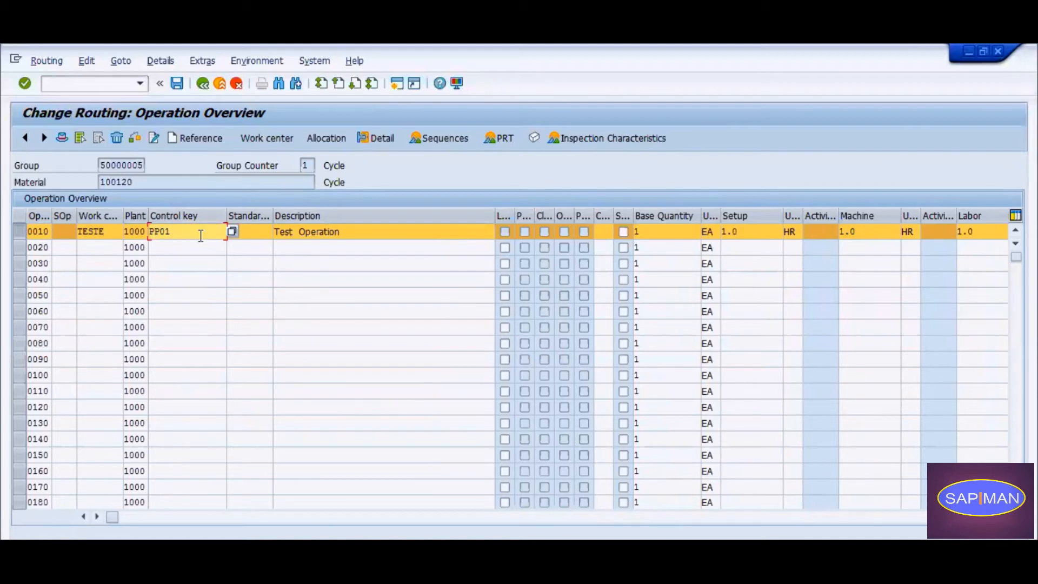
click(179, 247)
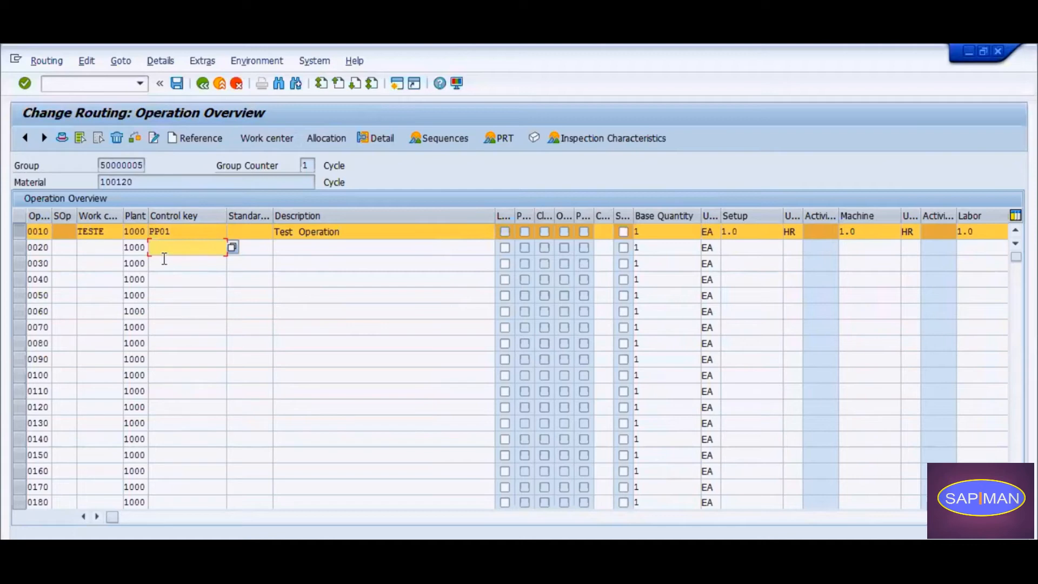
Save the routing despite the task list errors and exit to the SAP Easy Access screen.
click(179, 84)
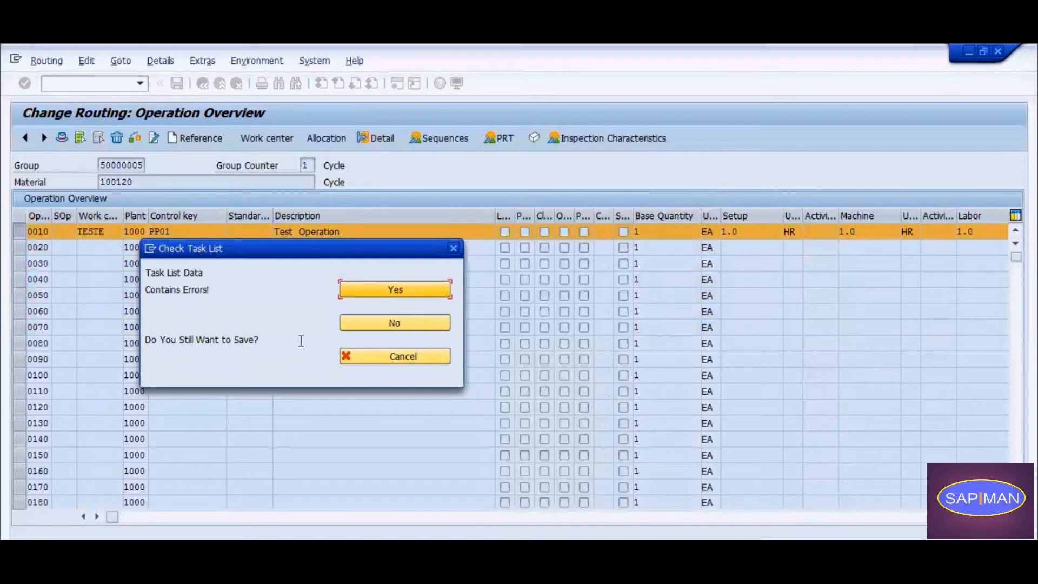
click(428, 290)
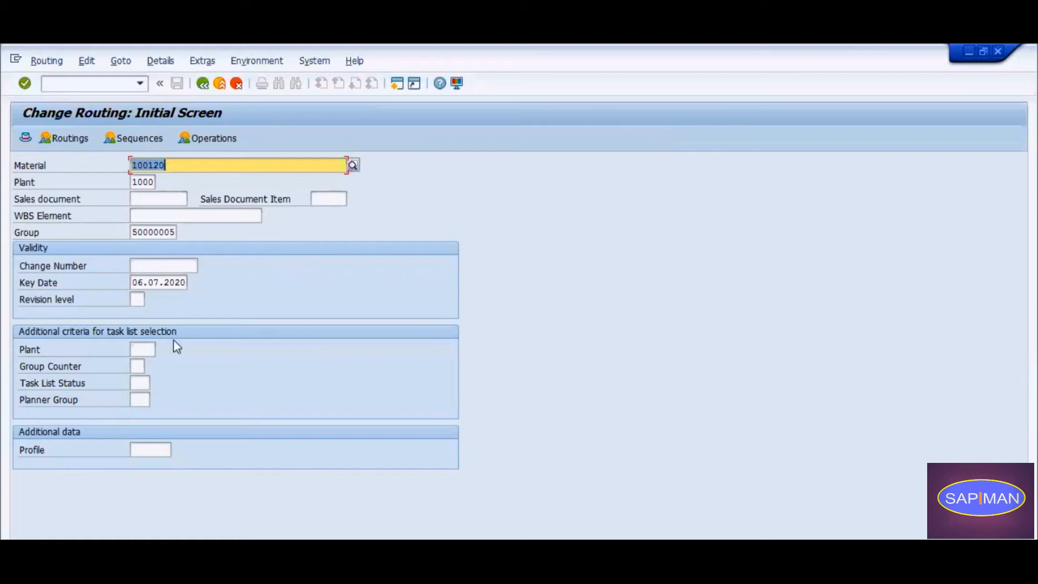
click(205, 84)
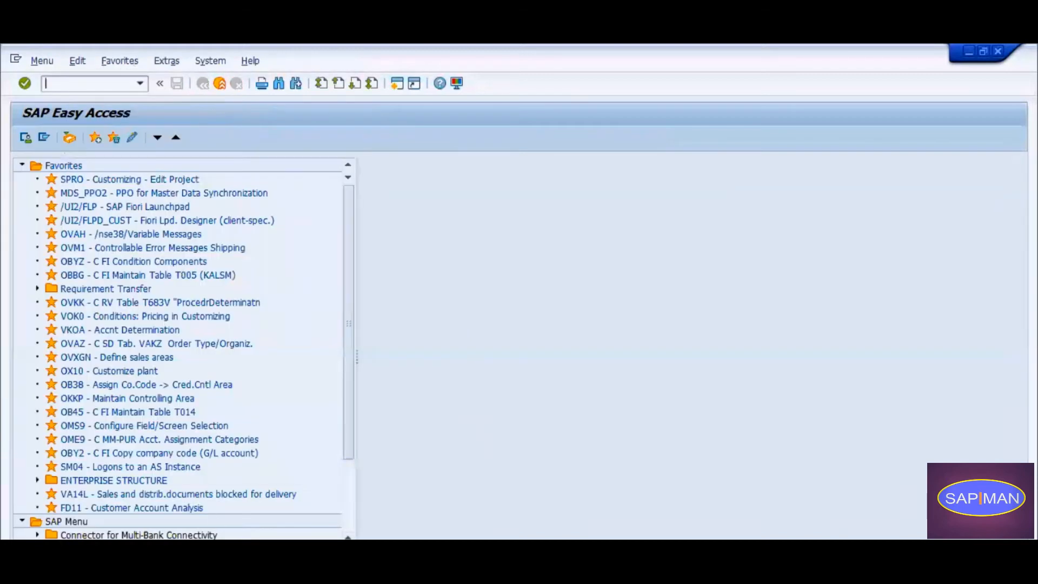
In the Notepad notes, add a dashed separator line and the text "Upon Release of production order inprocess inspetion gets created.".
click(347, 582)
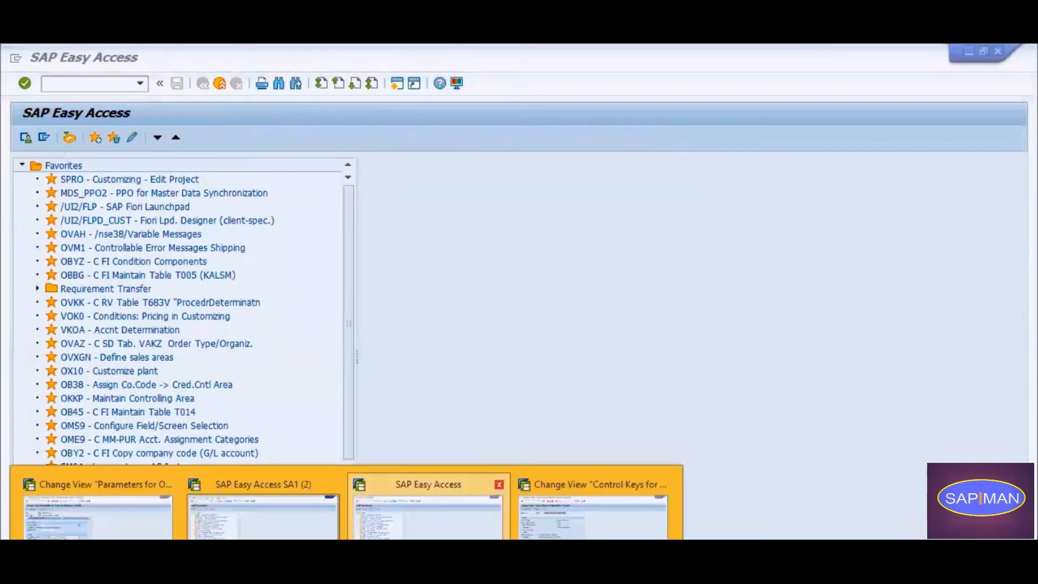
click(303, 581)
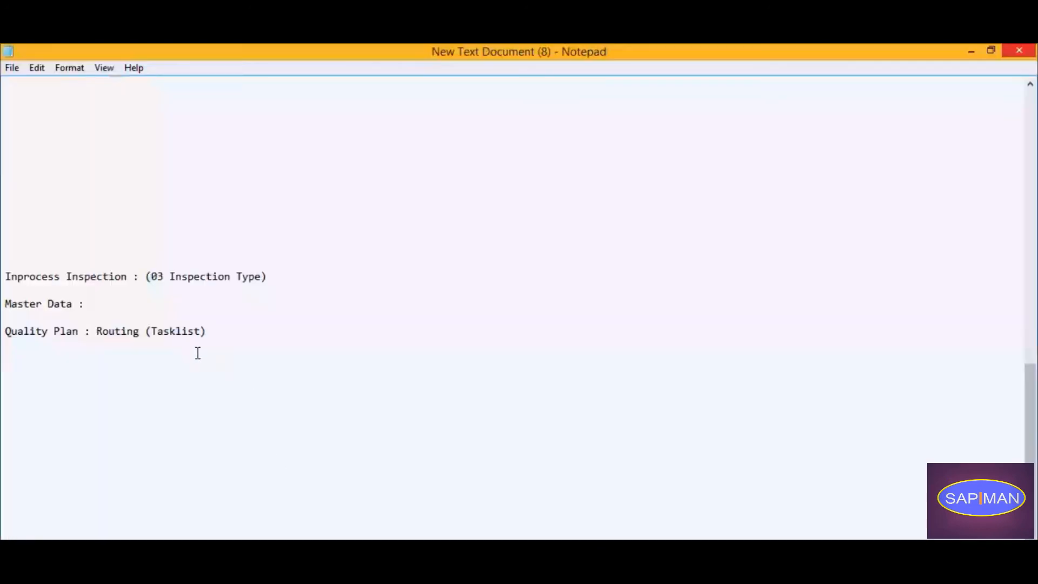
text(-----------------------------------------------------)
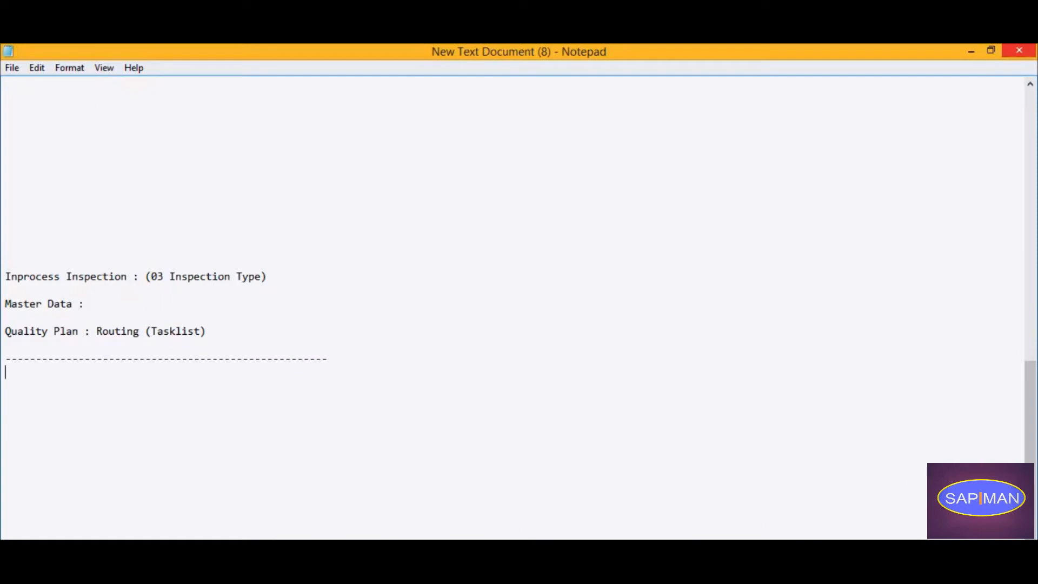
text(Upon Releae)
text(of production)
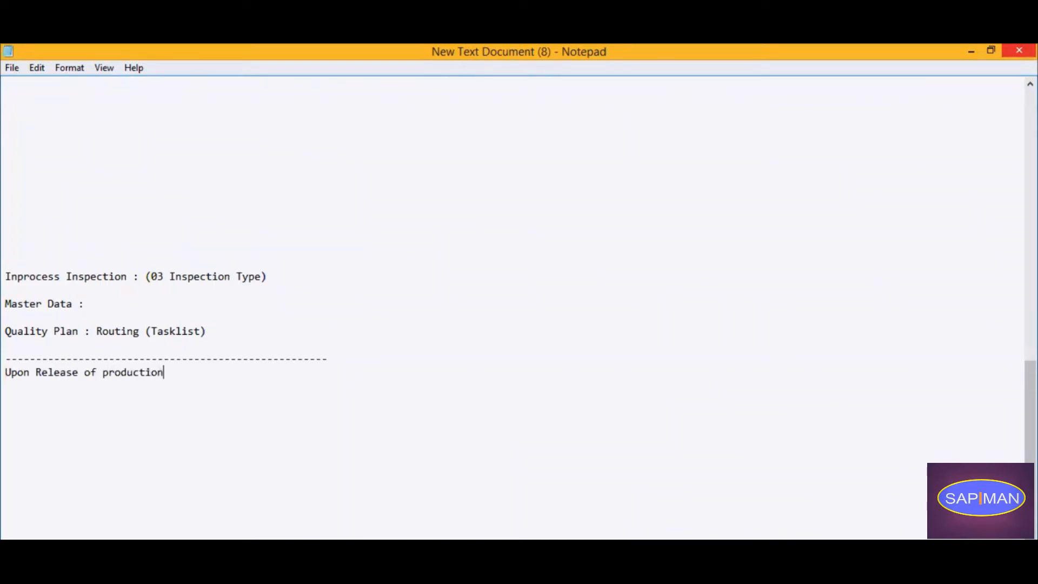
text( order inprocess inspetion gets created.)
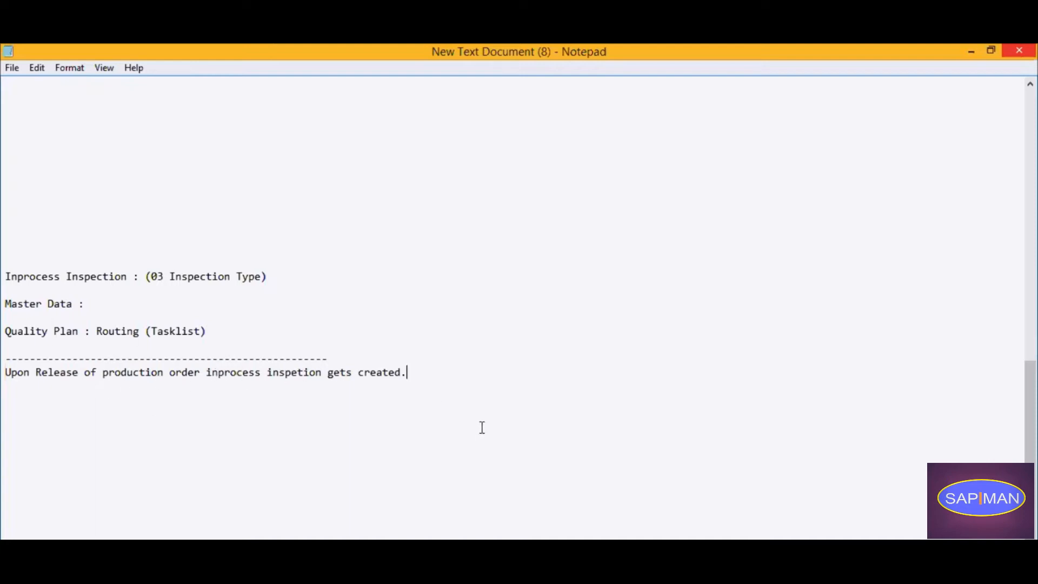
Switch to the SAP session showing the control keys, leave that view and start production order creation with transaction co01.
click(341, 581)
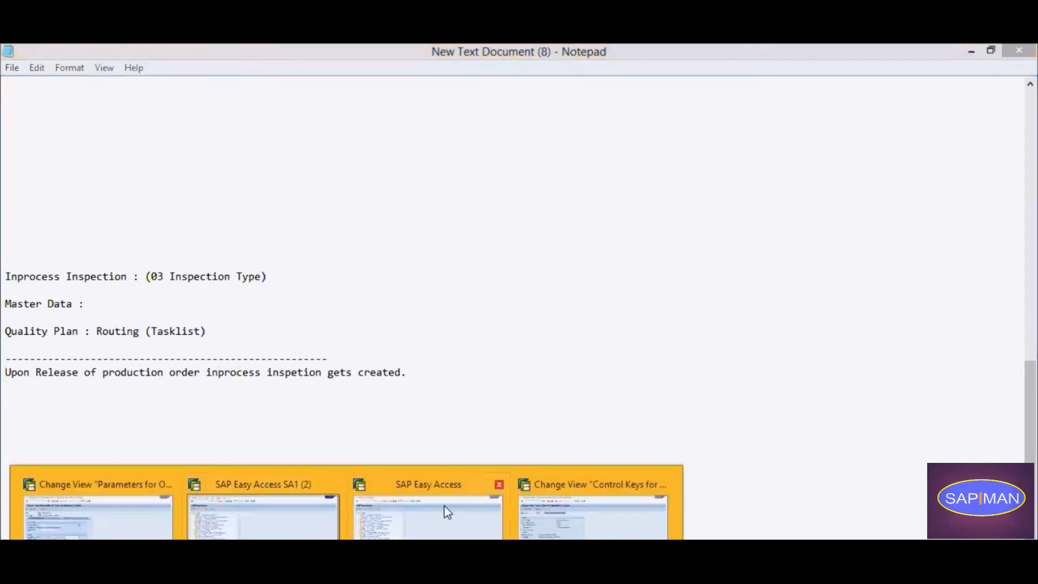
mouse_move(470, 522)
mouse_move(547, 523)
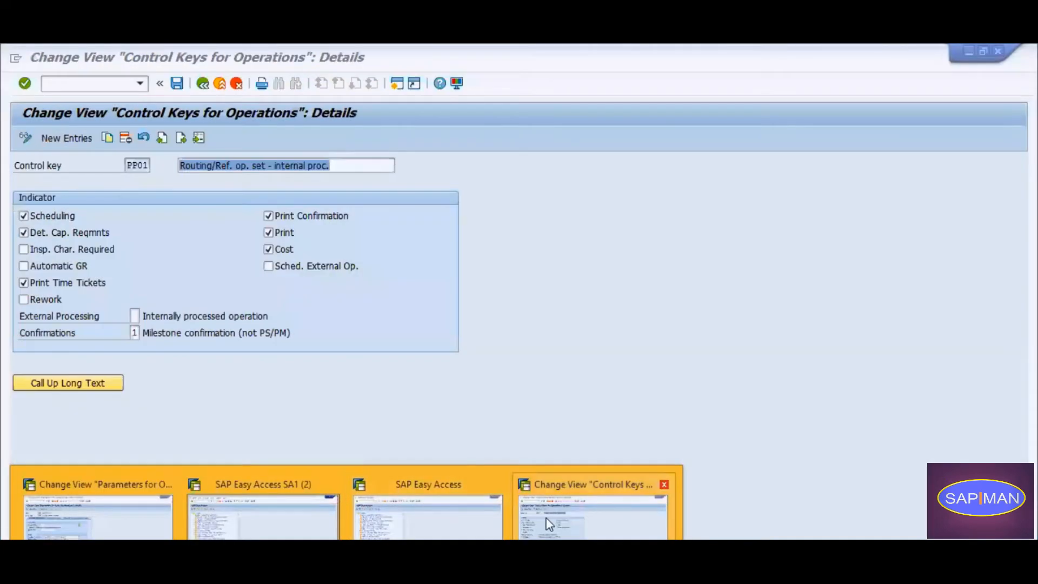
click(550, 518)
click(203, 83)
click(203, 83)
text(co01)
key(Return)
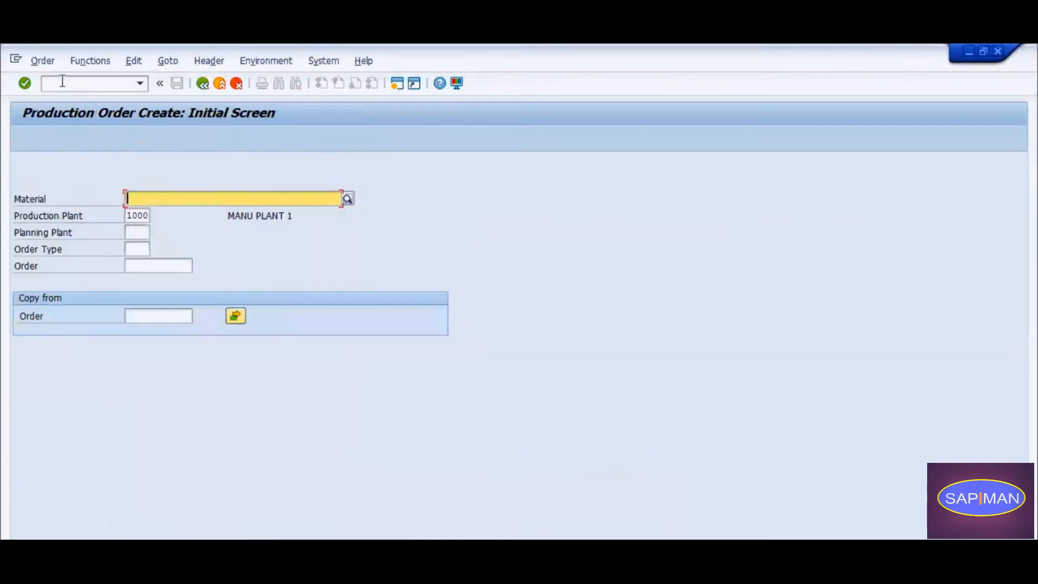
Enter material 100120 and order type PP01 for the new production order in plant 1000 and continue to its header.
key(Return)
key(Tab)
key(Tab)
key(Tab)
text(pp01)
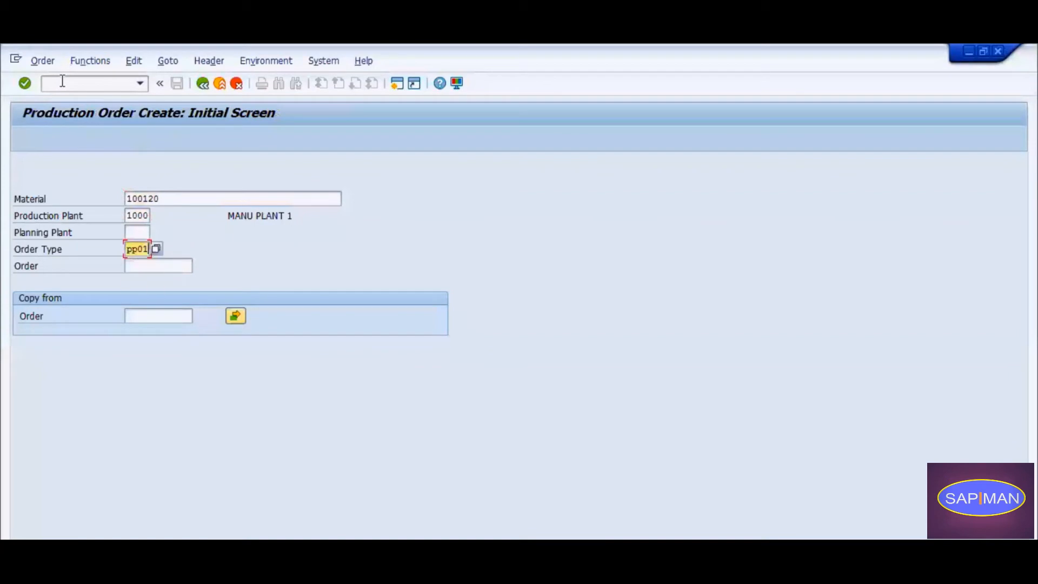
key(Return)
Set the production order's total quantity to 10 EA and save the order.
text(10)
key(Tab)
key(Tab)
key(Return)
key(Return)
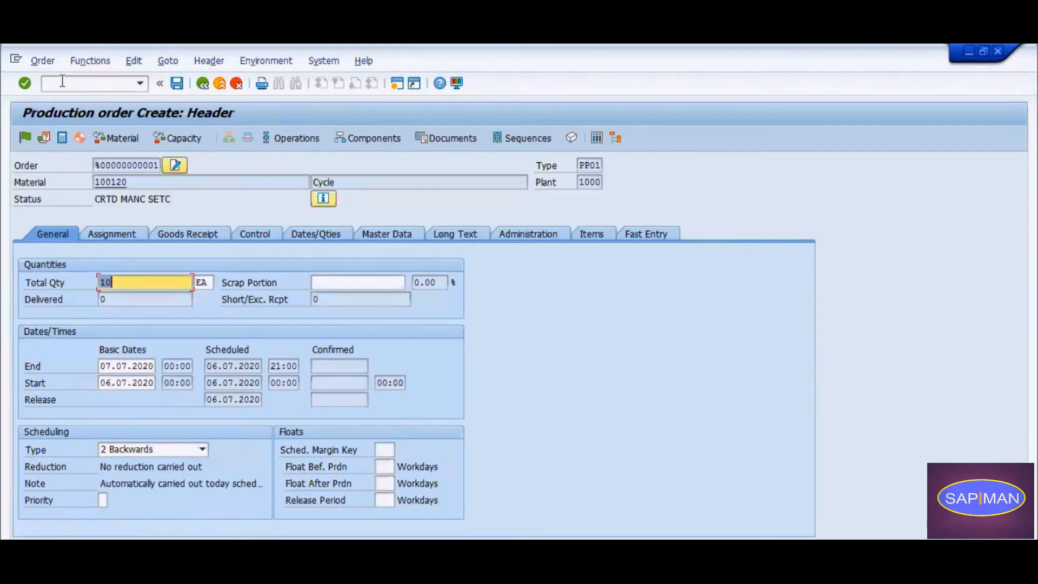
click(177, 83)
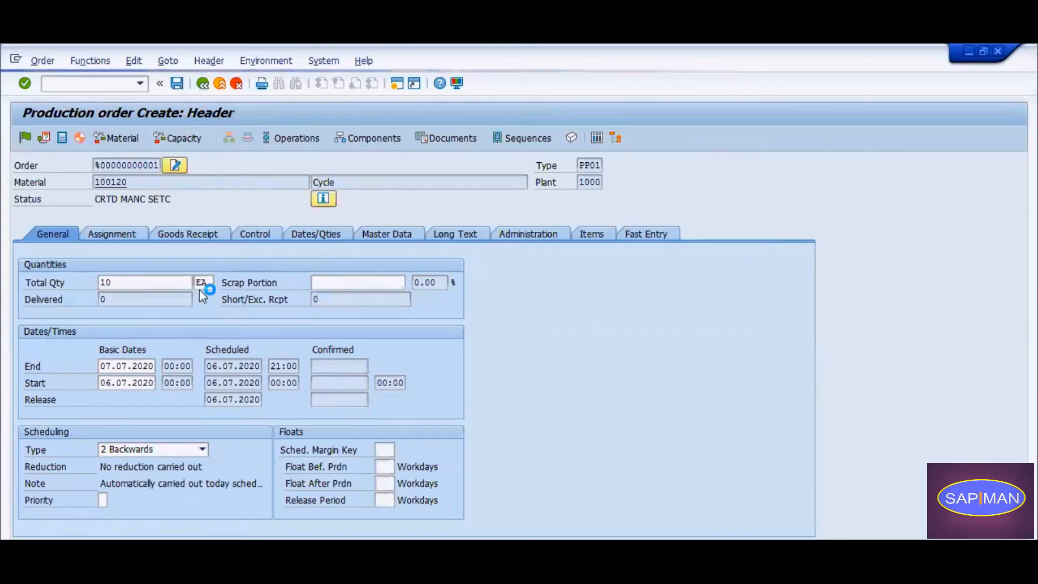
click(207, 373)
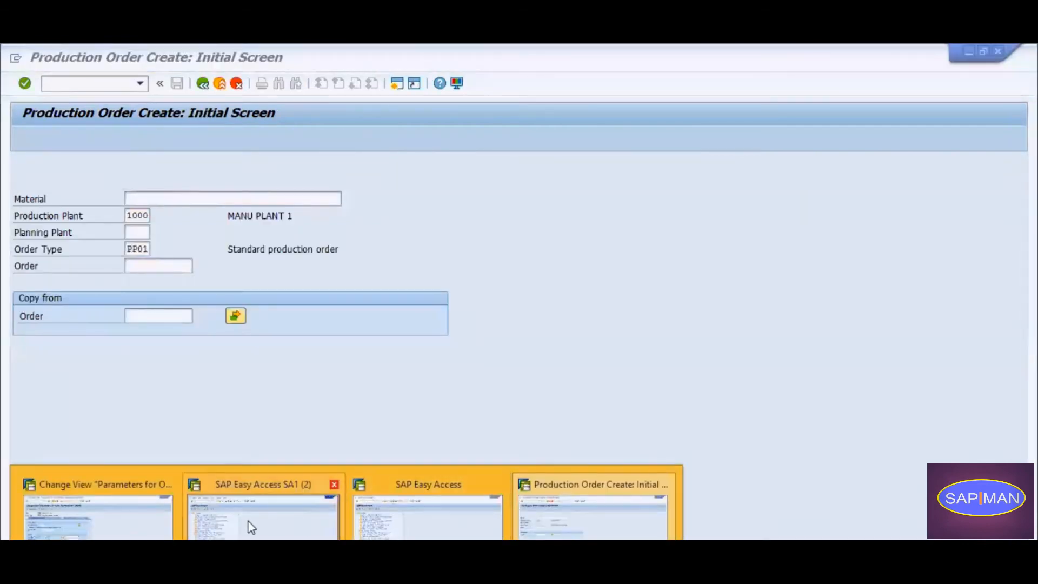
In another SAP session, list plant 1000's inspection lots with qa33 without a creation start date, and show the full lot numbers.
click(249, 522)
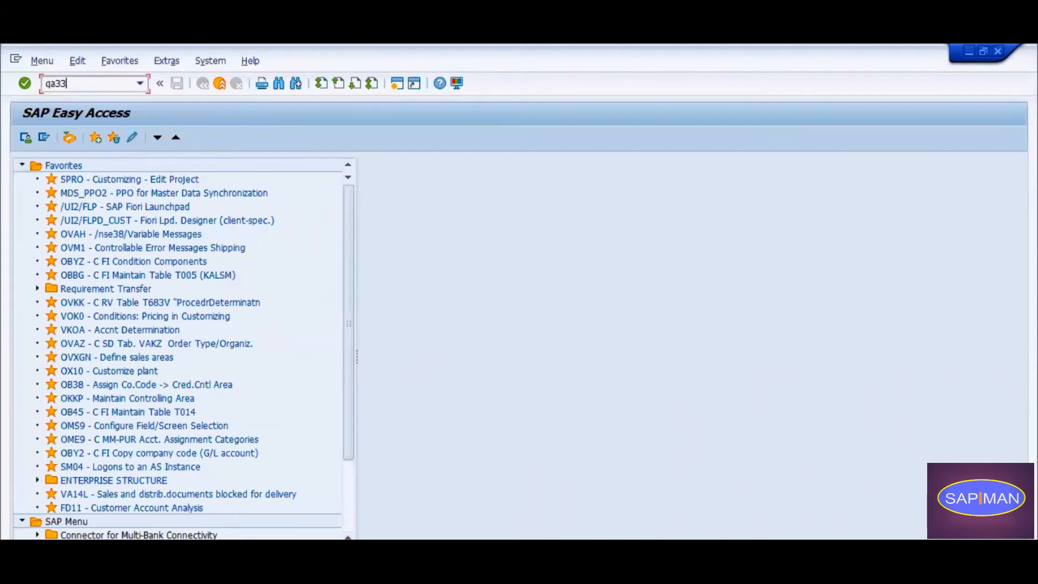
key(Return)
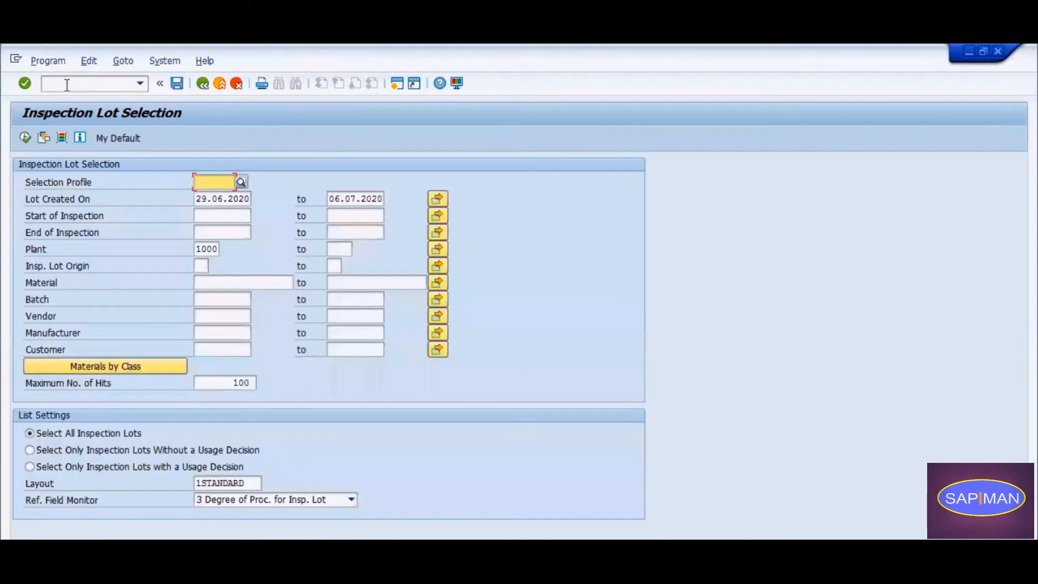
key(Tab)
key(Delete)
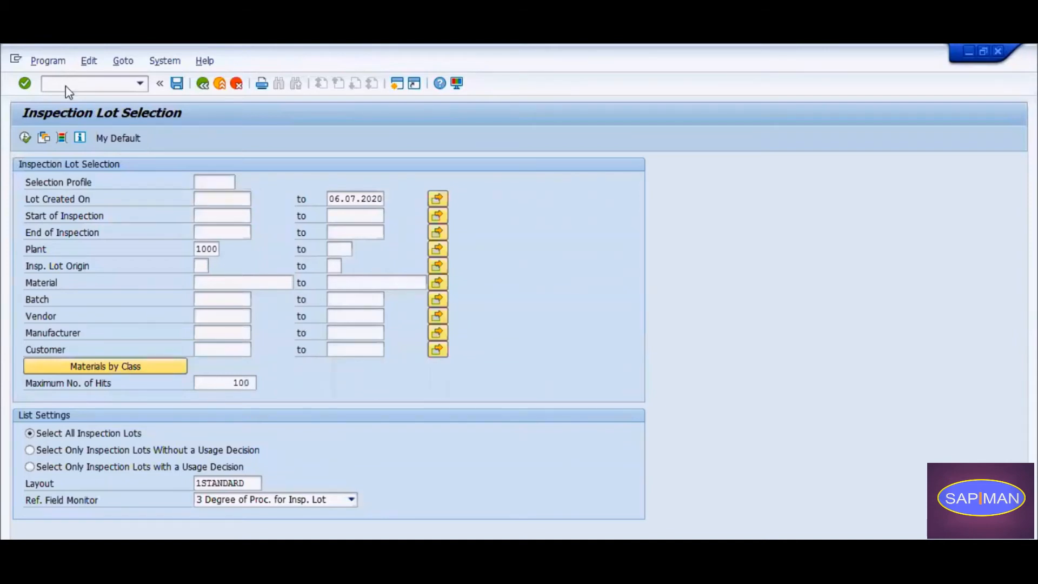
key(F8)
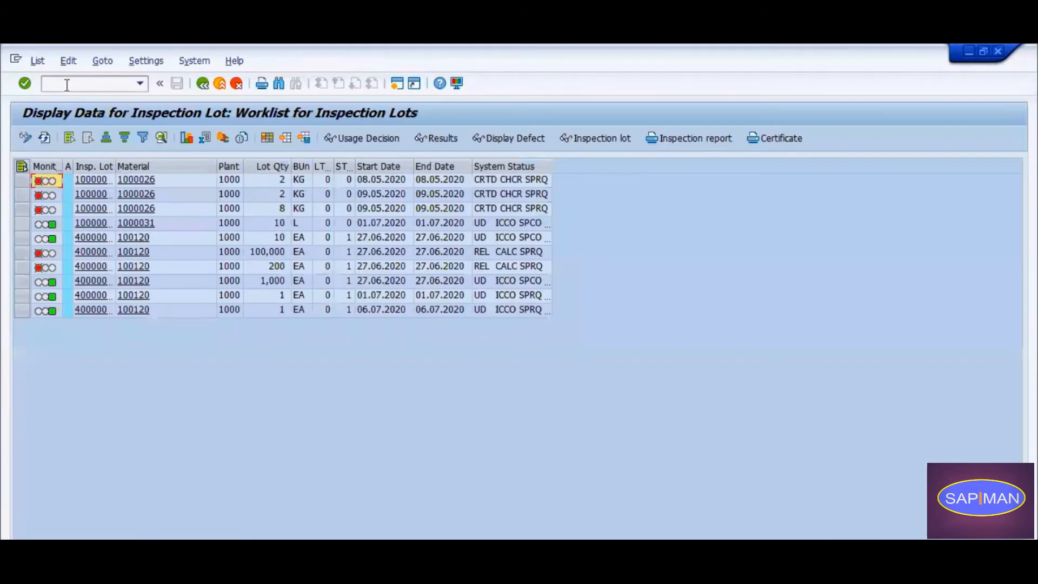
double_click(112, 166)
In the SAP Easy Access session, start transaction co02 and open the newly created production order for change.
click(346, 580)
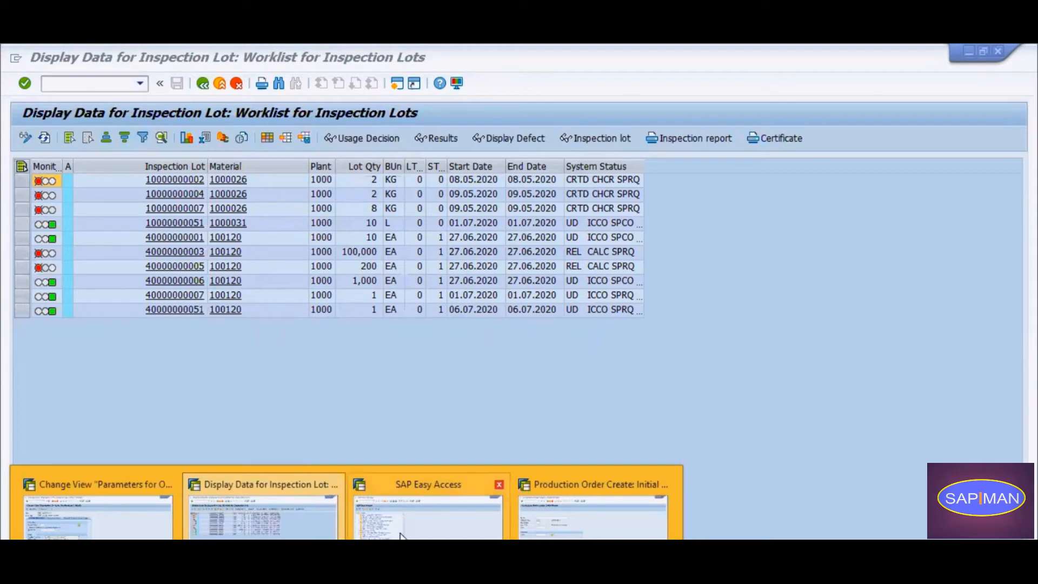
click(390, 508)
text(c)
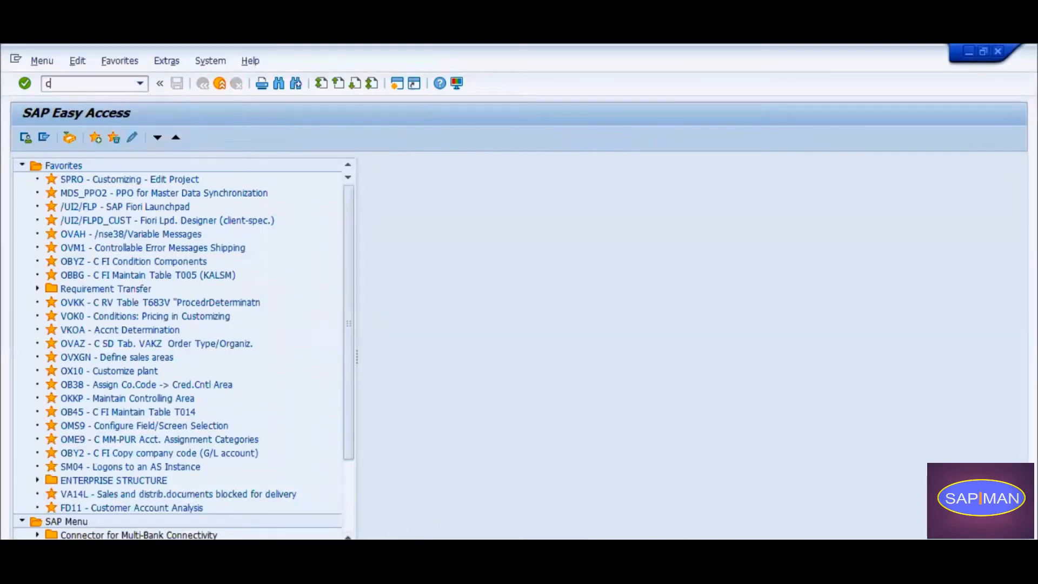
text(0co02)
key(Return)
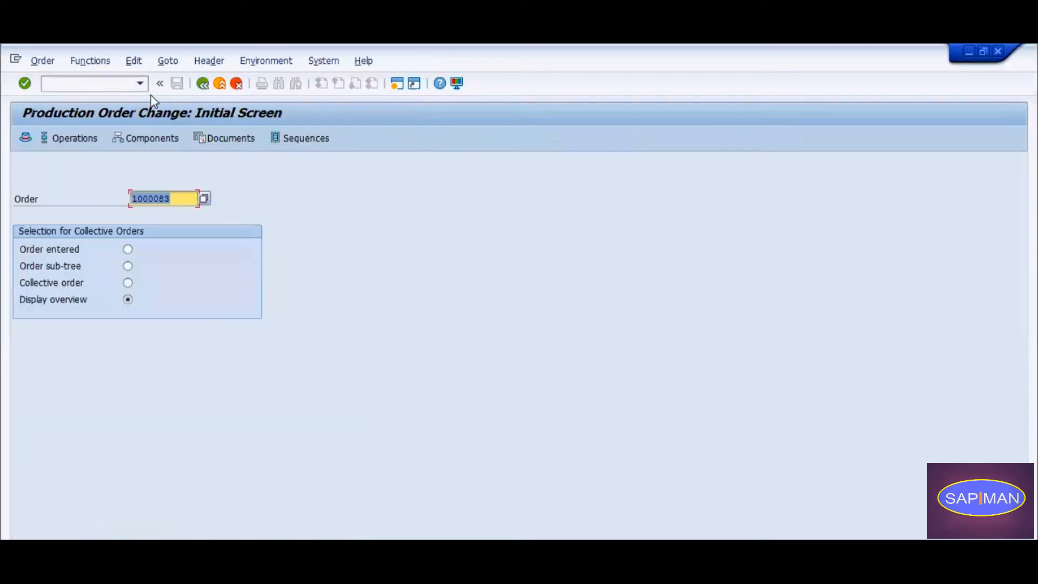
key(Return)
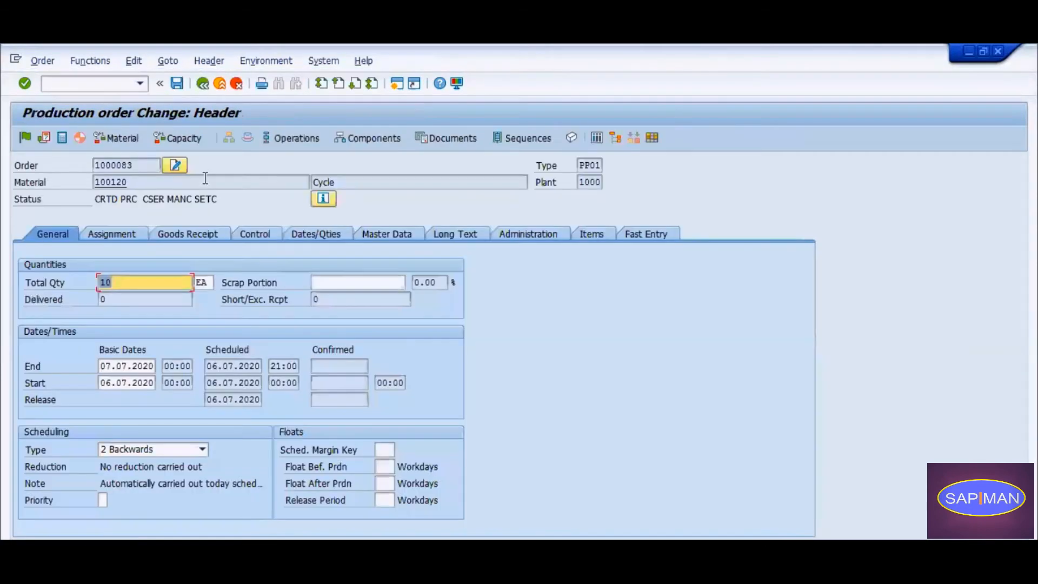
Release and save the production order despite the cost calculation error, checking the inspection lot assignment in its detailed system statuses before saving.
click(25, 137)
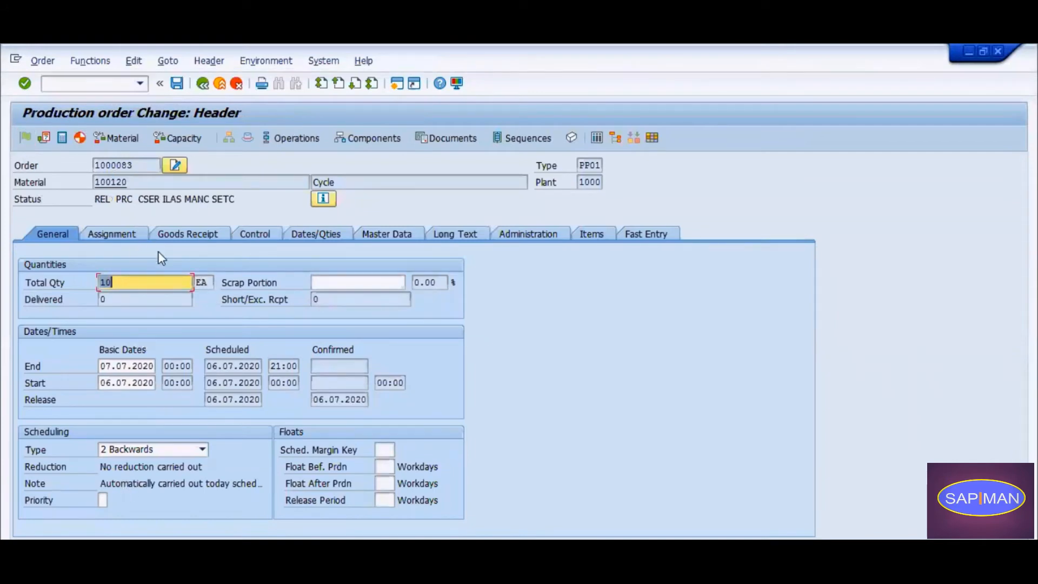
click(323, 199)
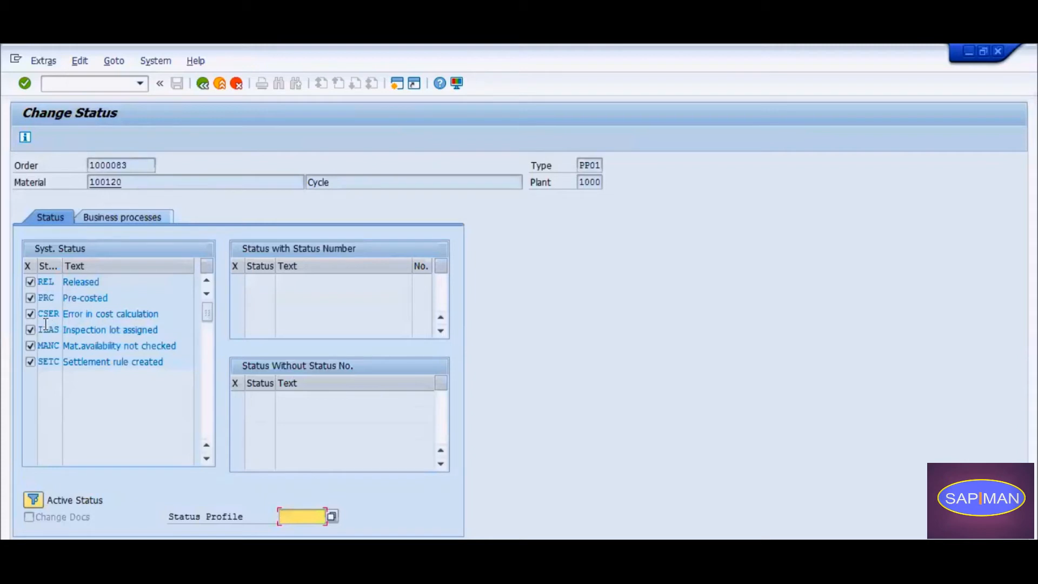
drag(39, 329, 67, 326)
click(124, 331)
click(159, 330)
drag(159, 328, 65, 327)
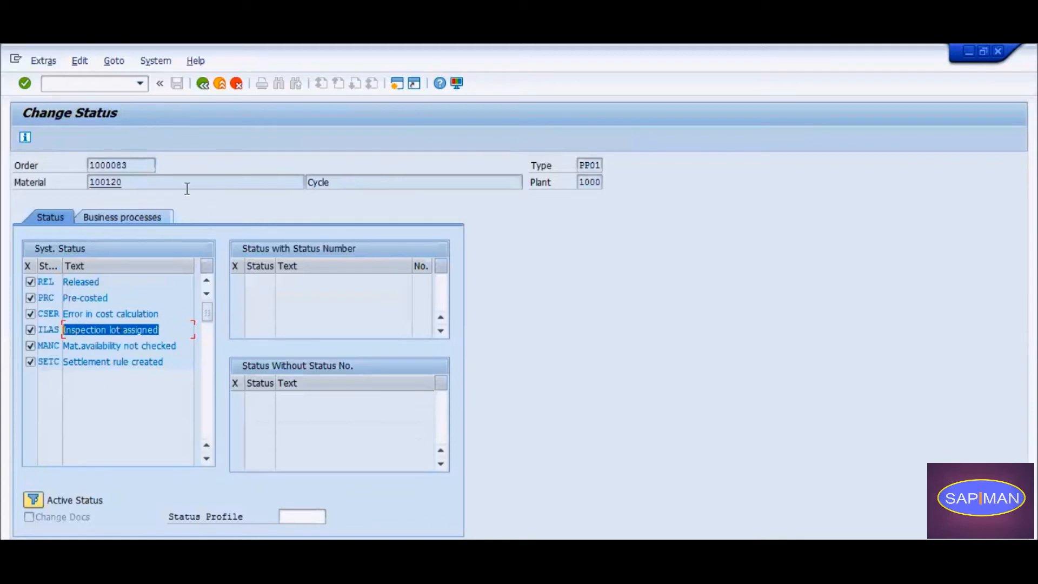
double_click(583, 162)
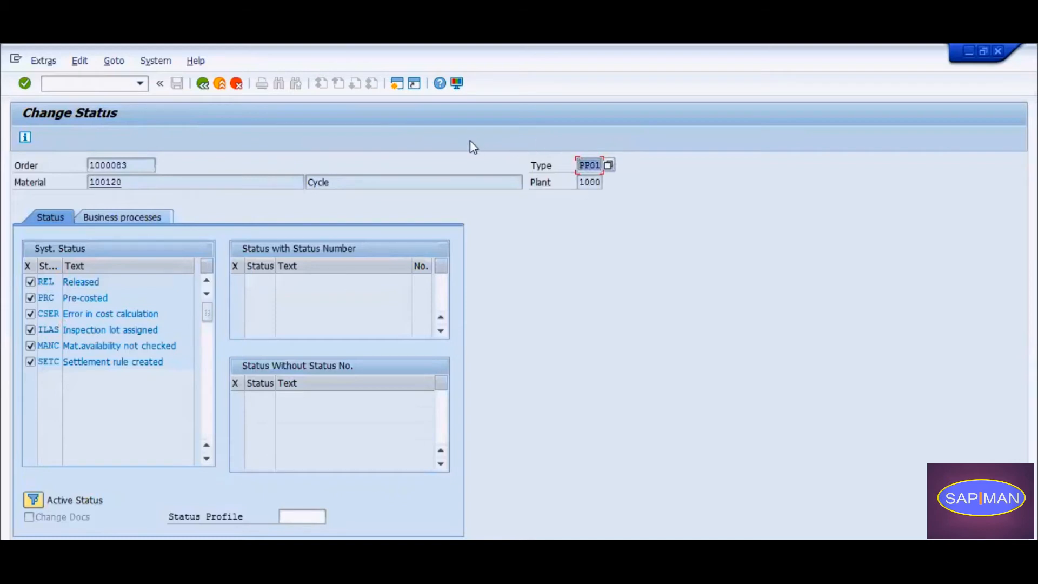
click(66, 330)
drag(66, 329, 184, 327)
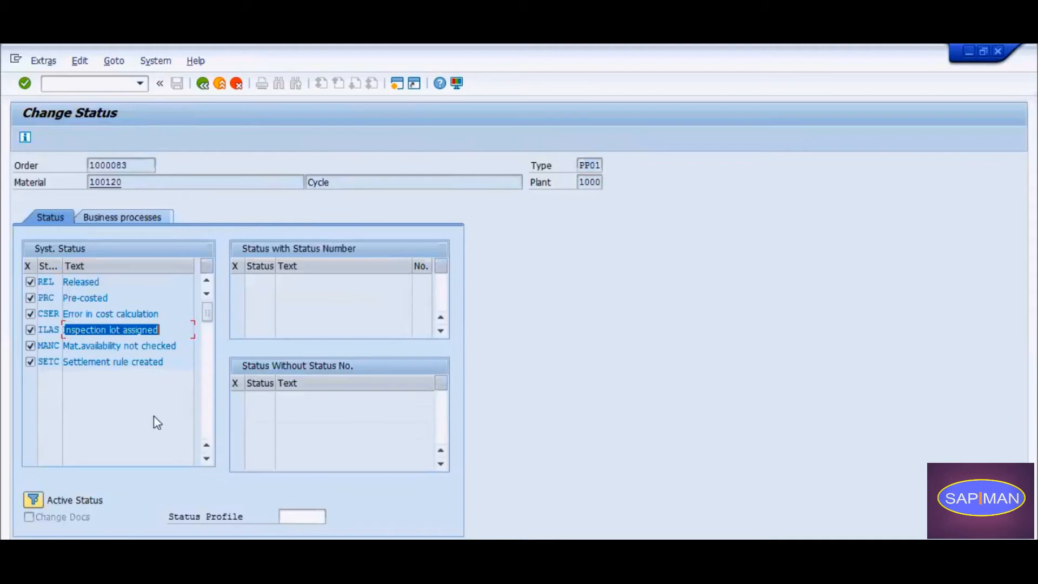
click(202, 83)
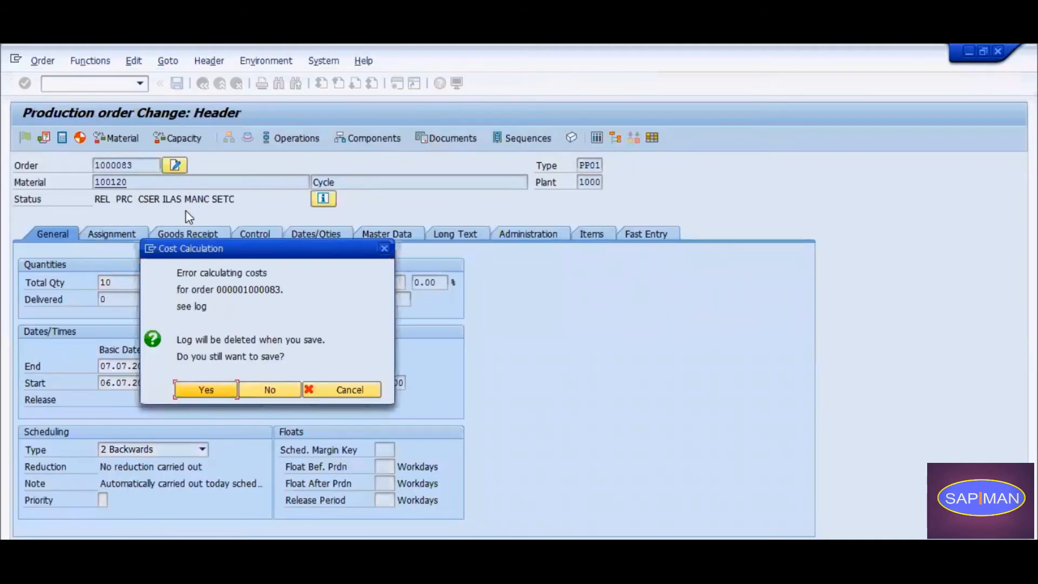
click(182, 386)
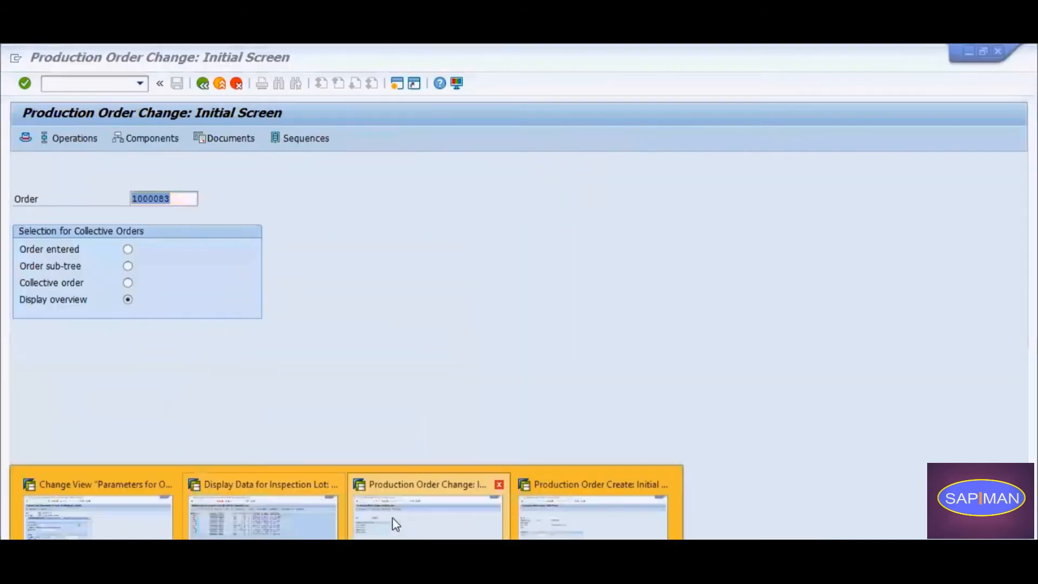
Return to the inspection lot worklist session, refresh the list and widen the Inspection Lot column.
click(268, 521)
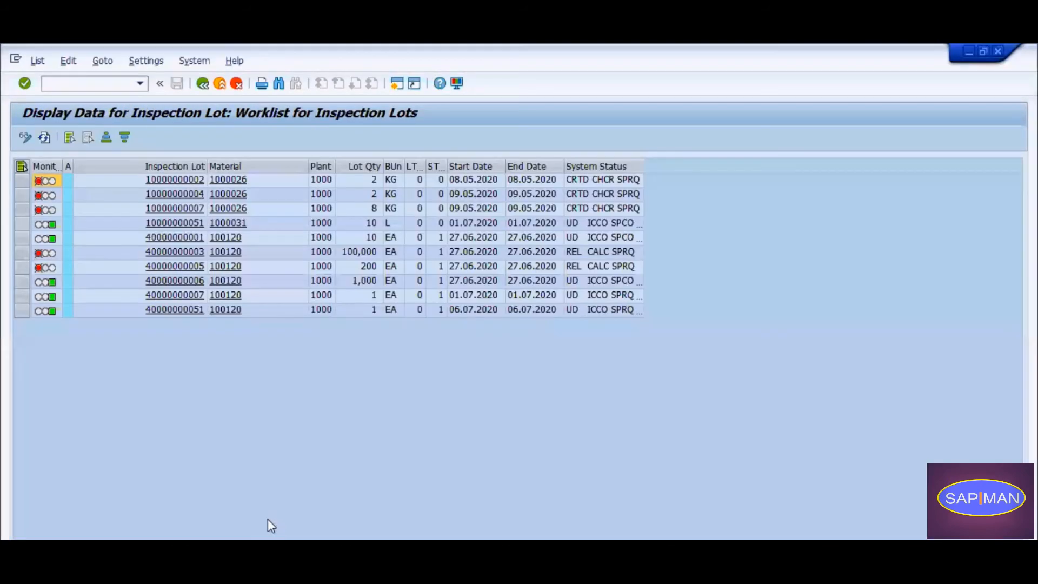
click(45, 138)
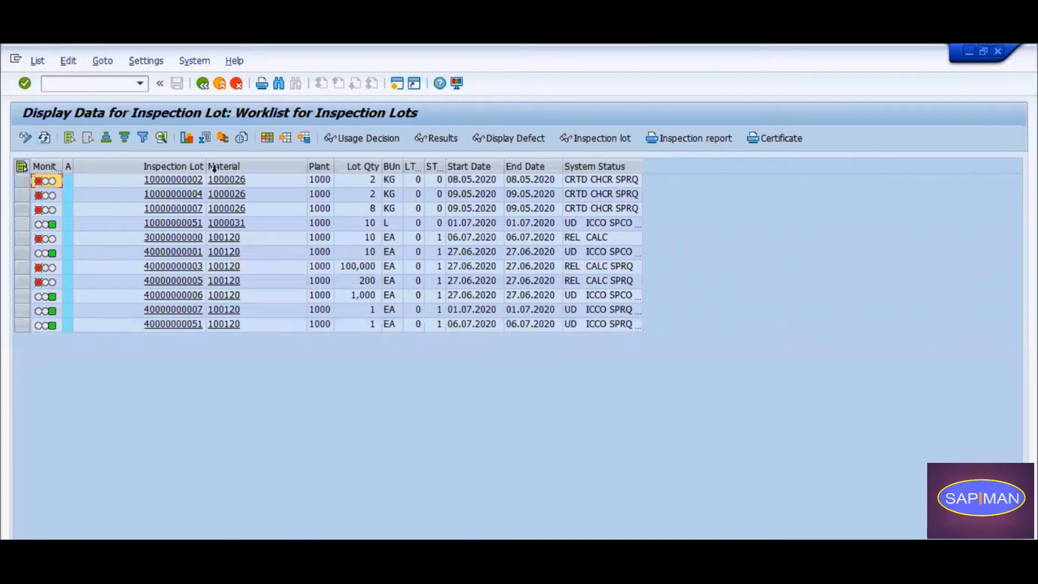
drag(206, 166, 393, 166)
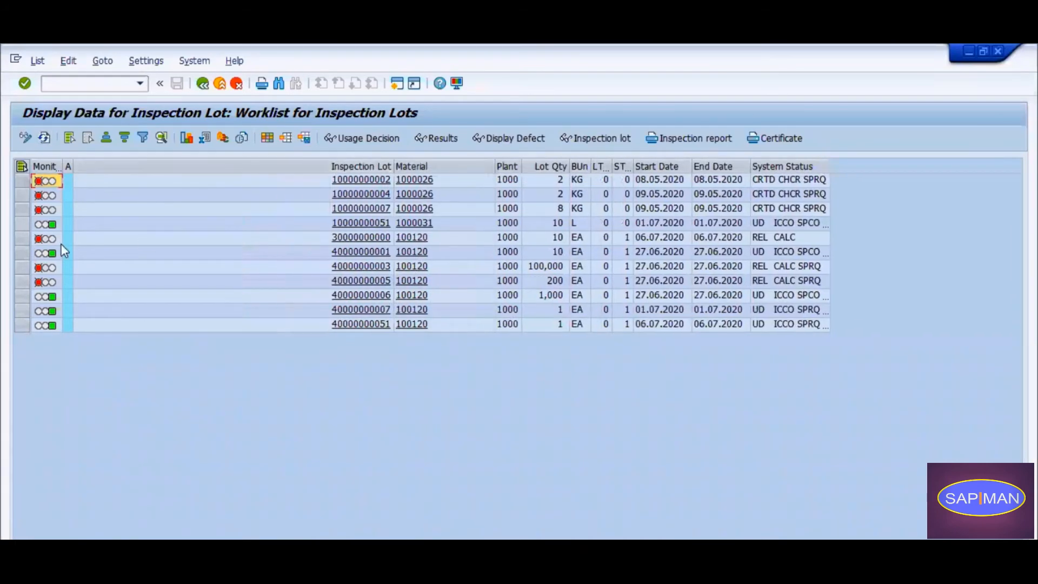
Examine the system status, start and end dates and lot quantity of the new in-process inspection lot for material 100120.
click(22, 238)
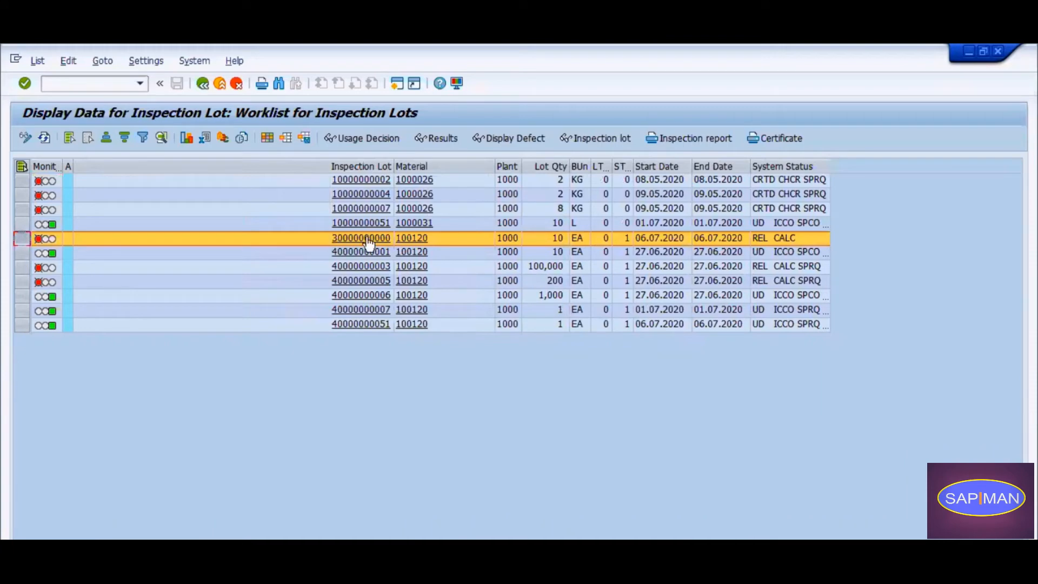
click(784, 240)
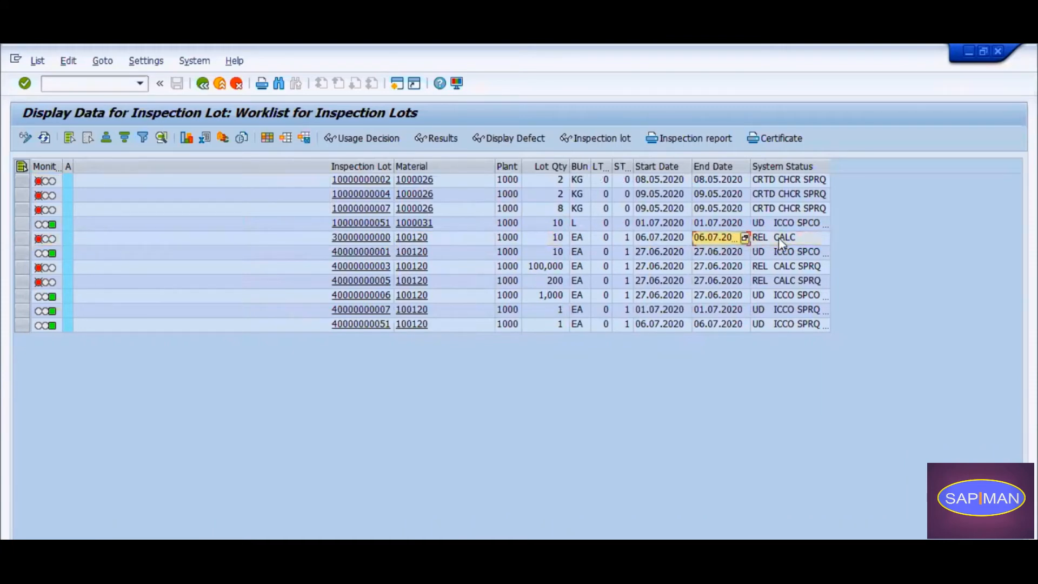
click(717, 240)
click(623, 240)
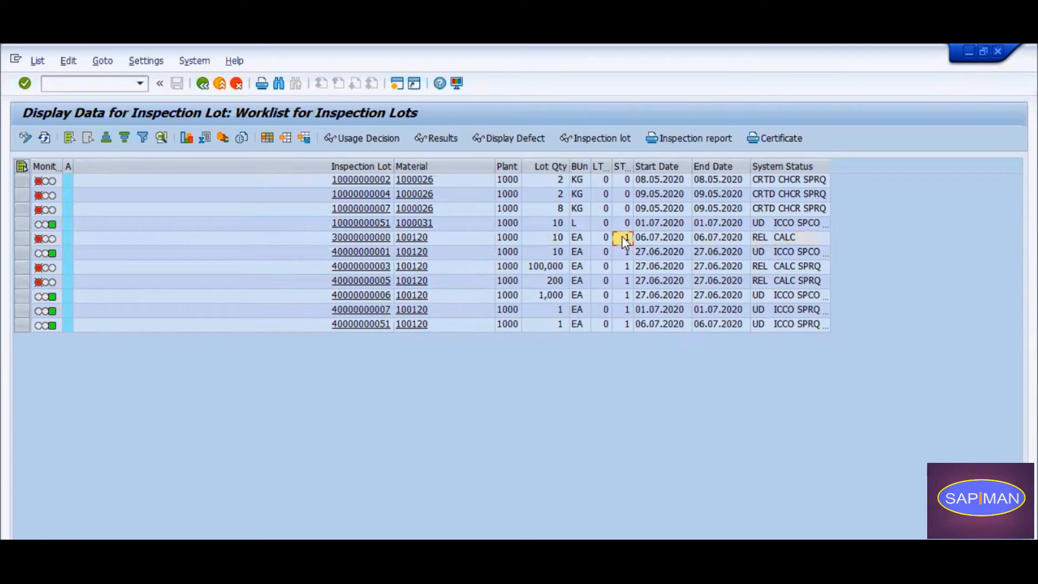
click(638, 239)
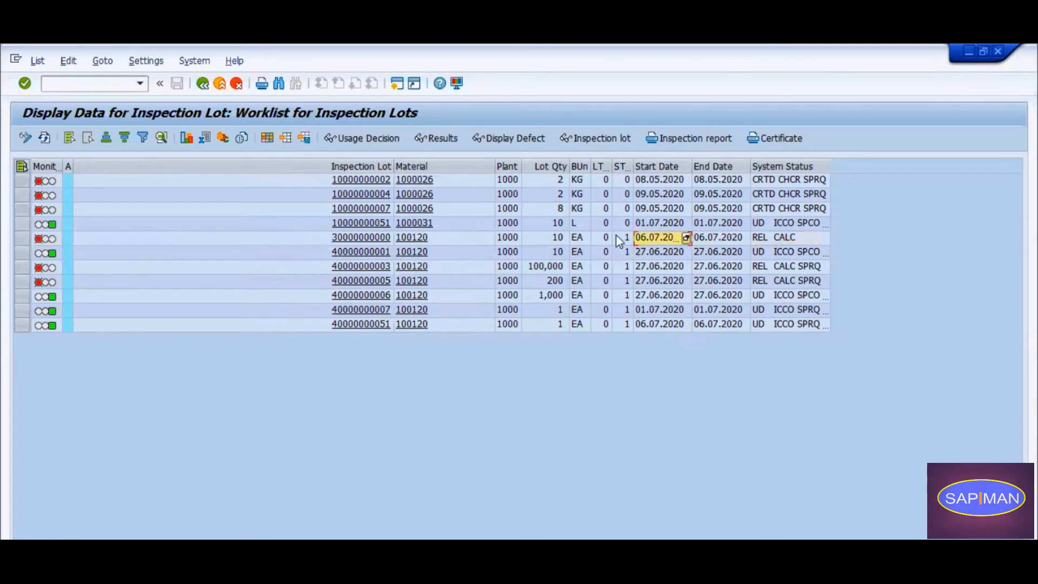
click(548, 239)
click(569, 239)
click(557, 239)
click(23, 238)
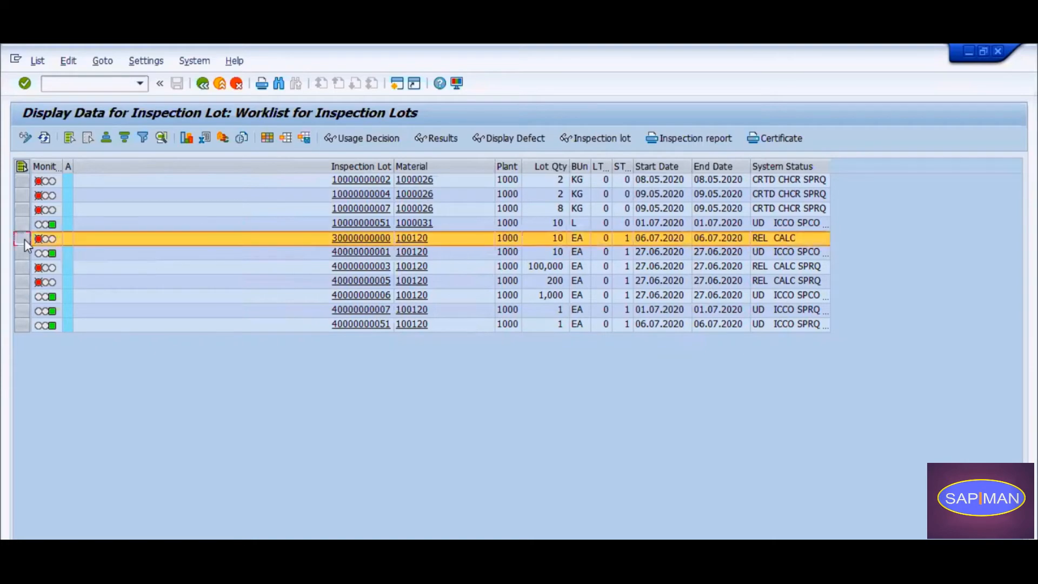
Display the new inspection lot's origin data and lot quantities, and return to the worklist.
click(368, 239)
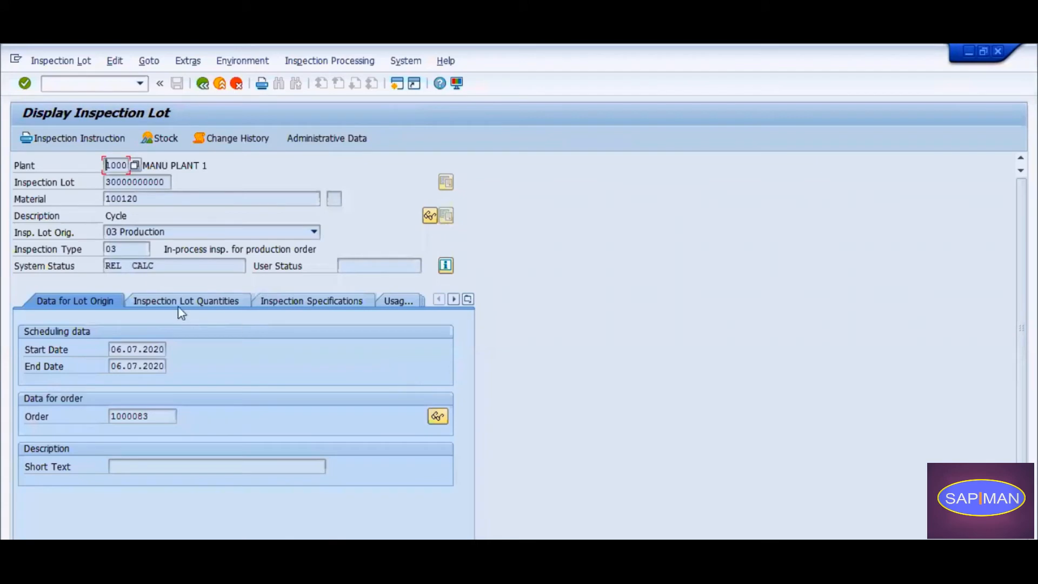
click(178, 308)
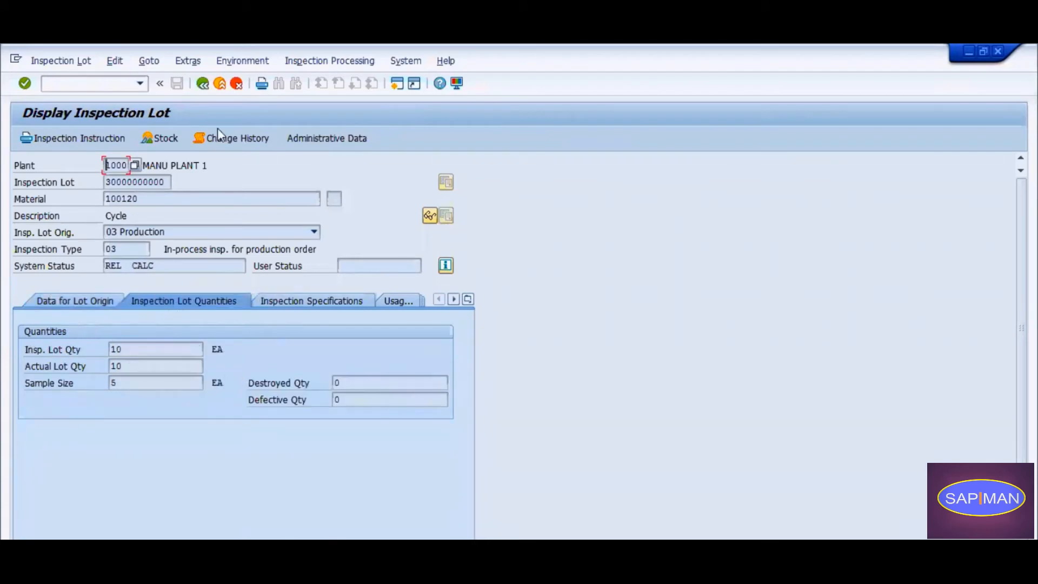
click(203, 84)
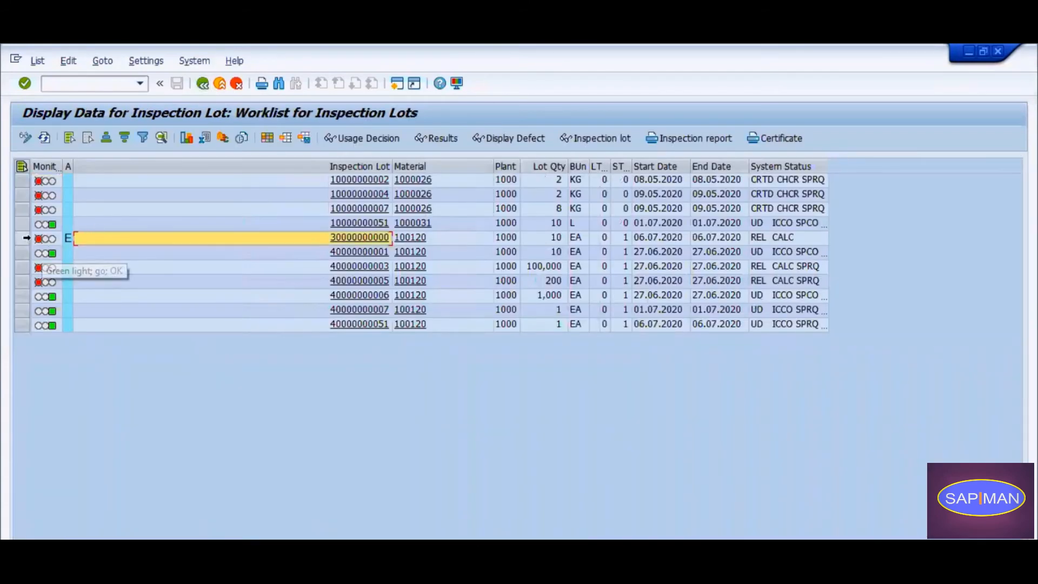
Switch the worklist to change mode, view the new lot's usage decision screen without recording a decision, and refresh the list.
click(21, 238)
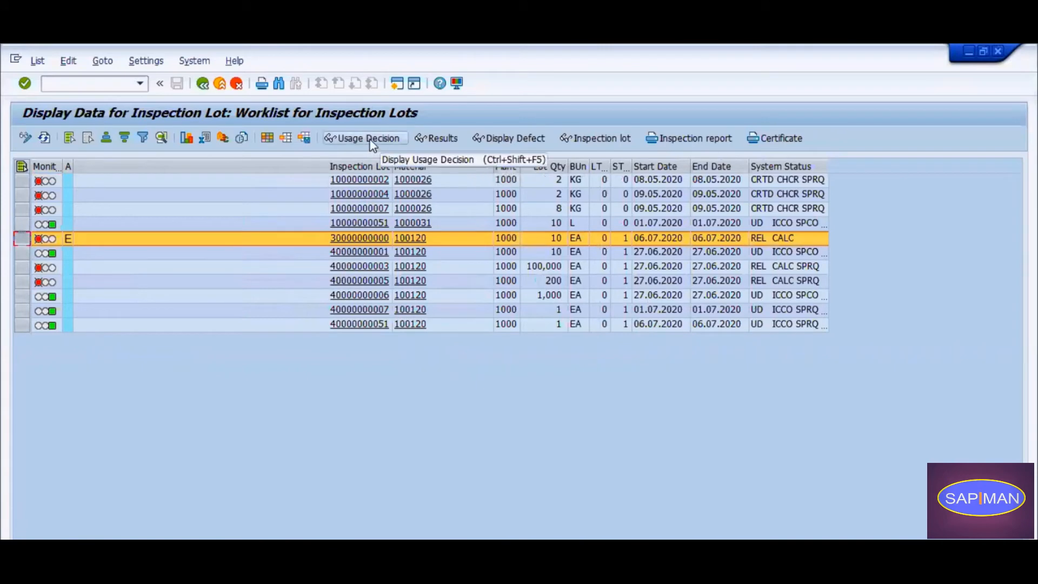
click(26, 138)
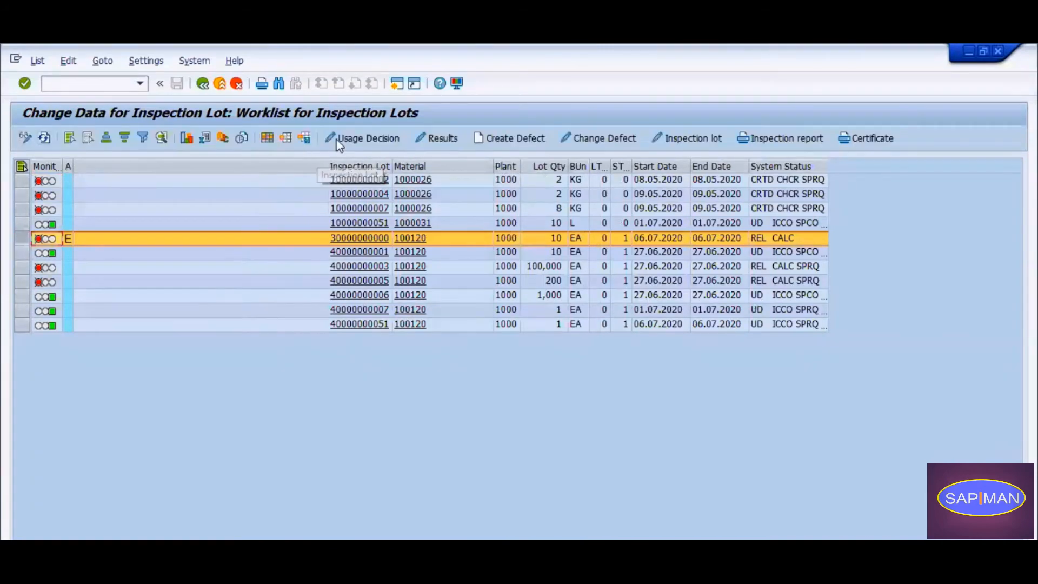
click(379, 141)
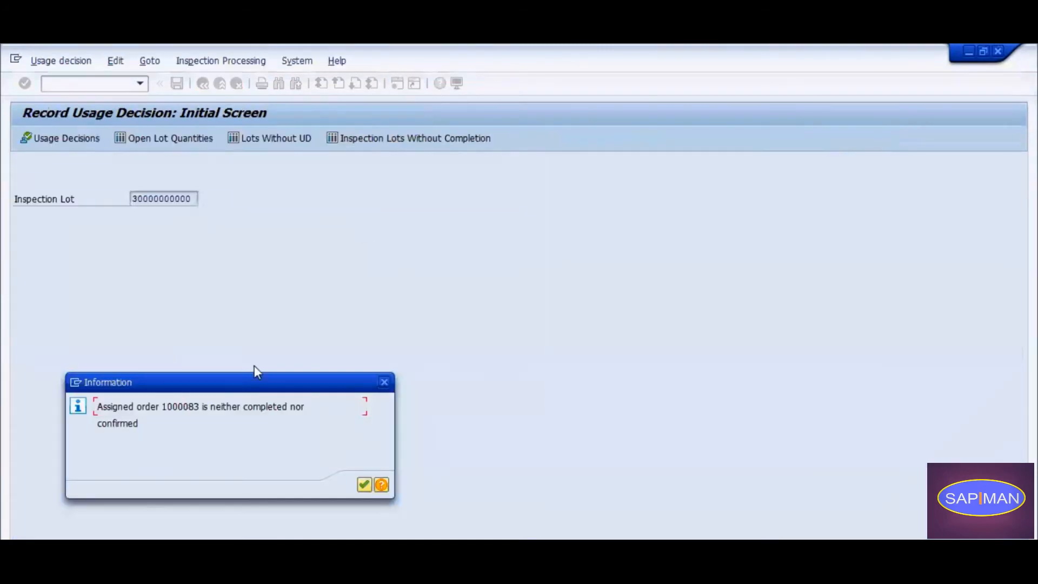
click(364, 485)
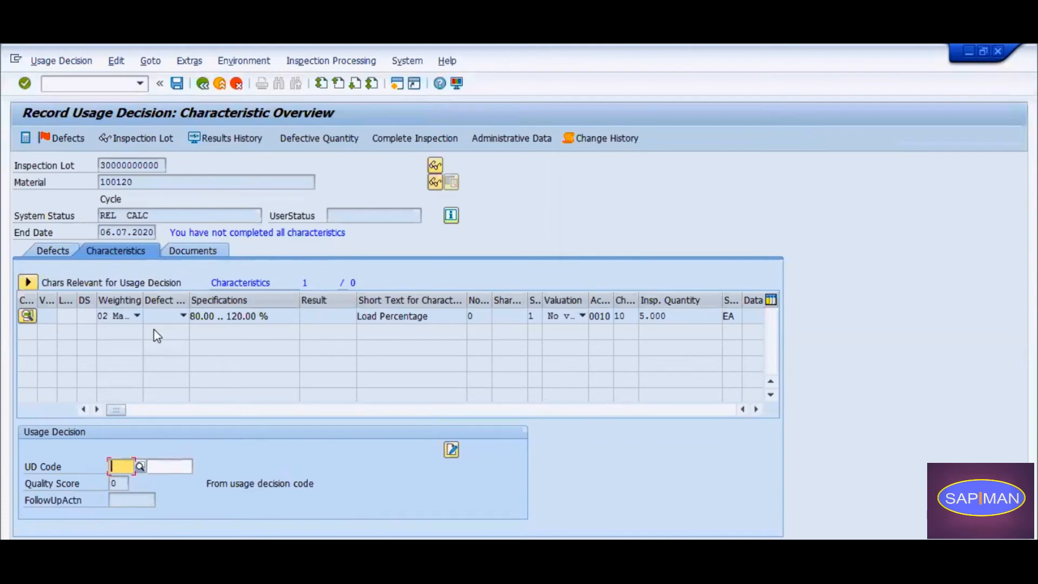
click(203, 84)
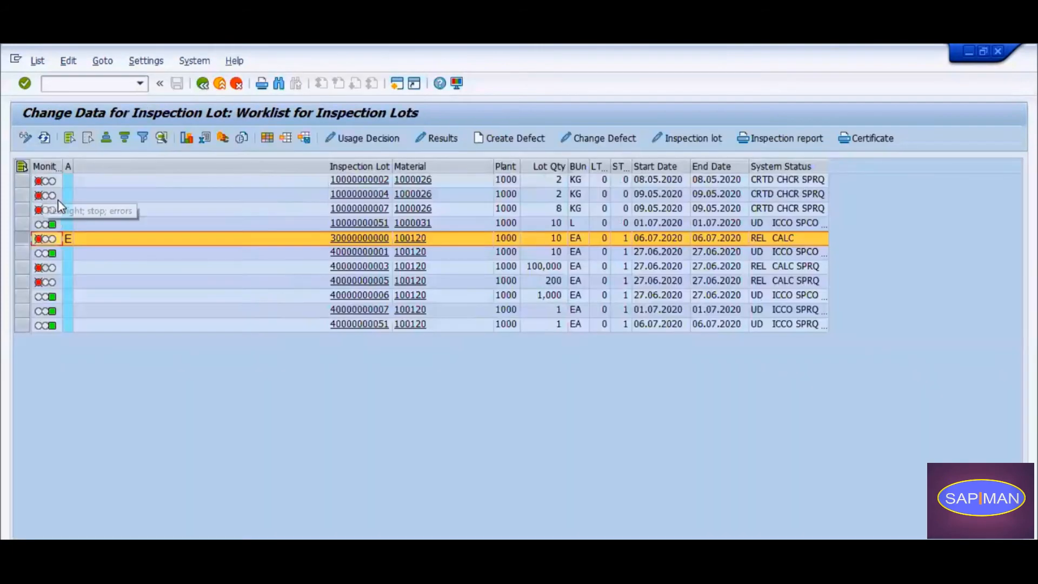
click(49, 137)
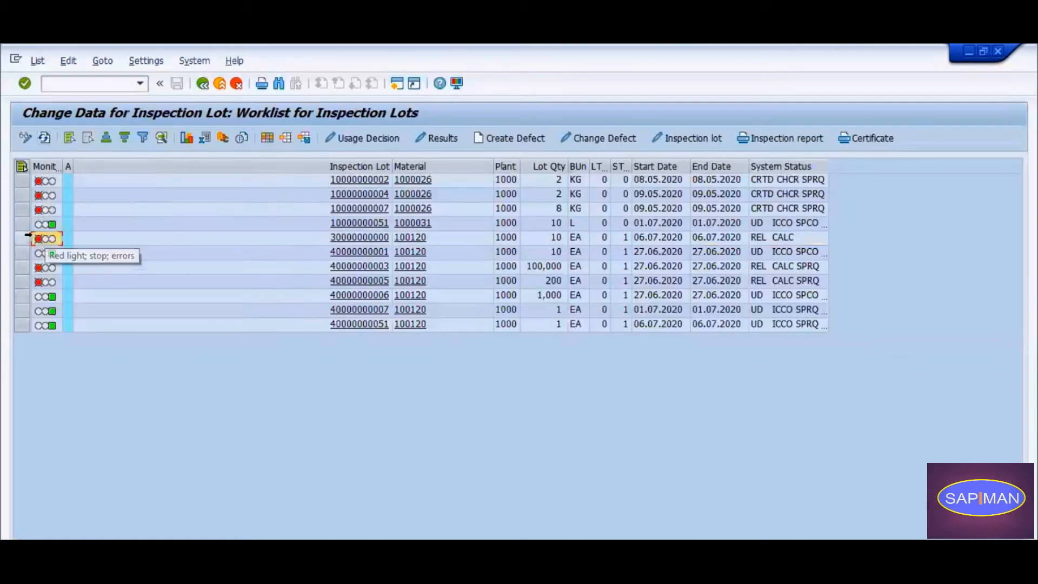
Reopen the usage decision for the new in-process lot, read the information message about the assigned order and continue to the characteristic overview.
click(25, 236)
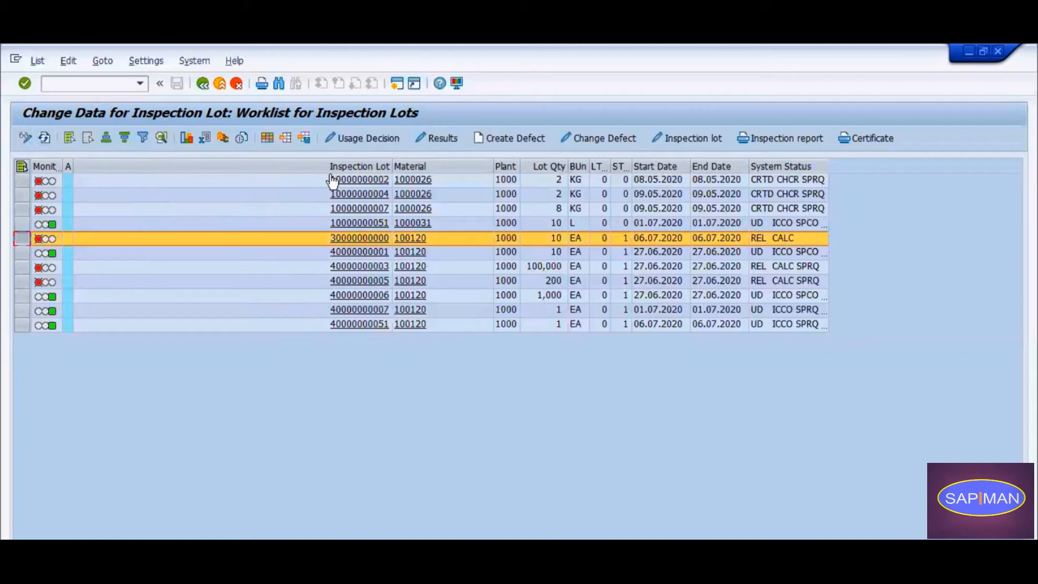
click(371, 138)
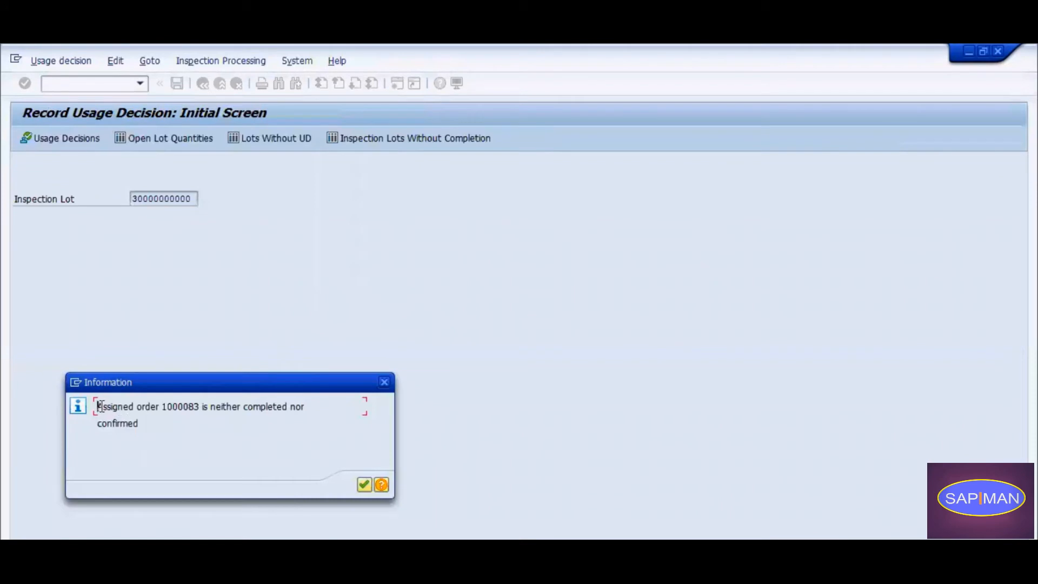
drag(97, 406, 205, 409)
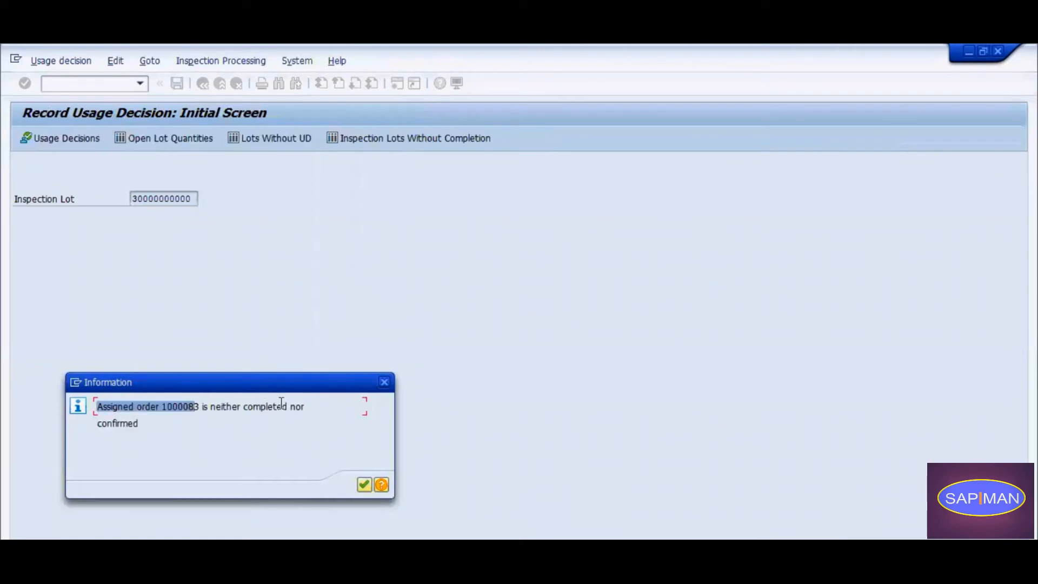
click(139, 422)
mouse_move(138, 421)
mouse_down()
mouse_move(97, 423)
mouse_move(157, 425)
mouse_up()
click(98, 407)
click(139, 423)
drag(179, 386, 346, 209)
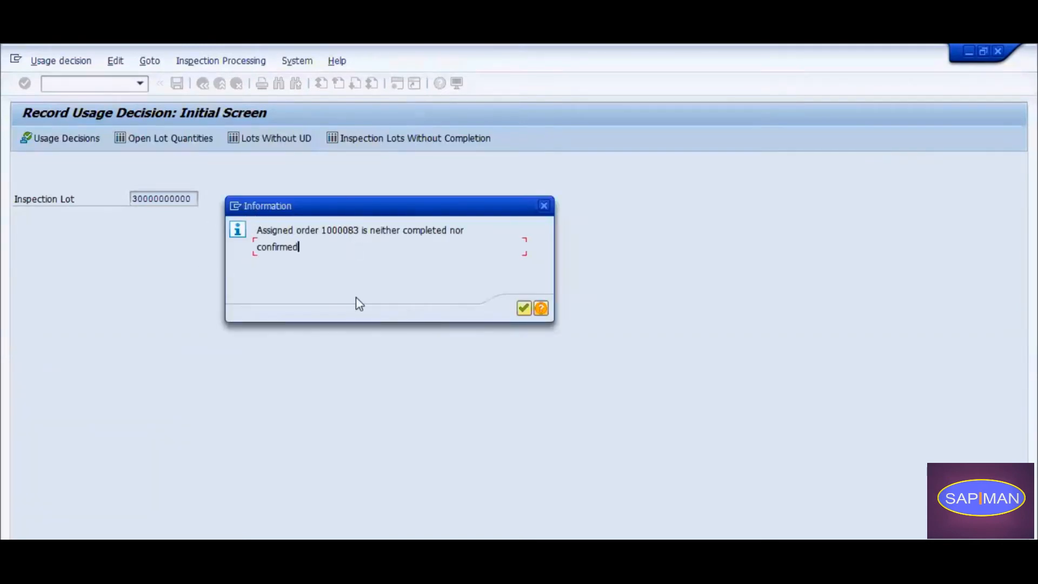
click(524, 308)
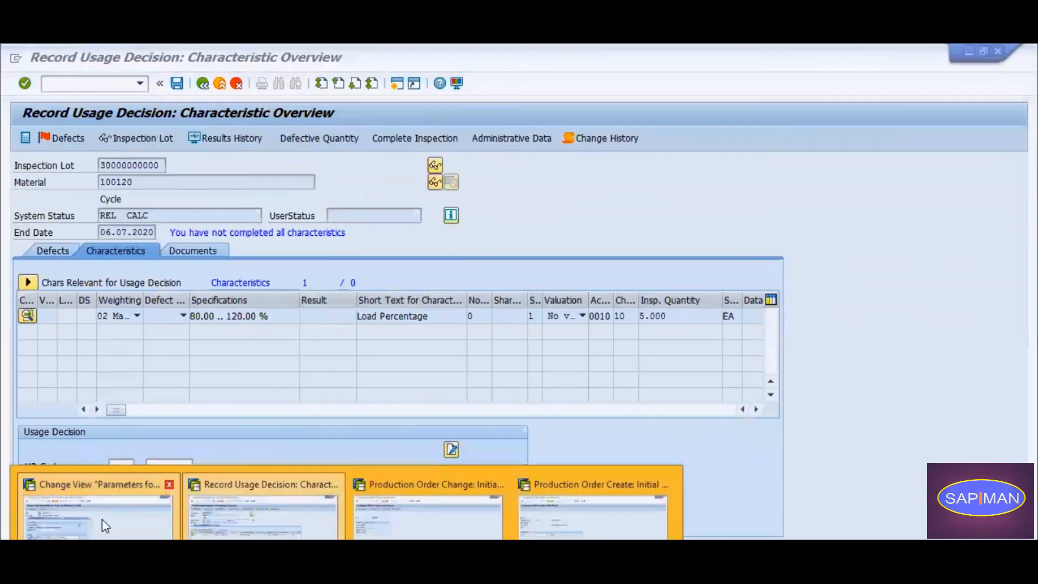
Switch to the order confirmation parameters session and review the Results Rec. (QM) options for order type PP01 in plant 1000.
click(105, 524)
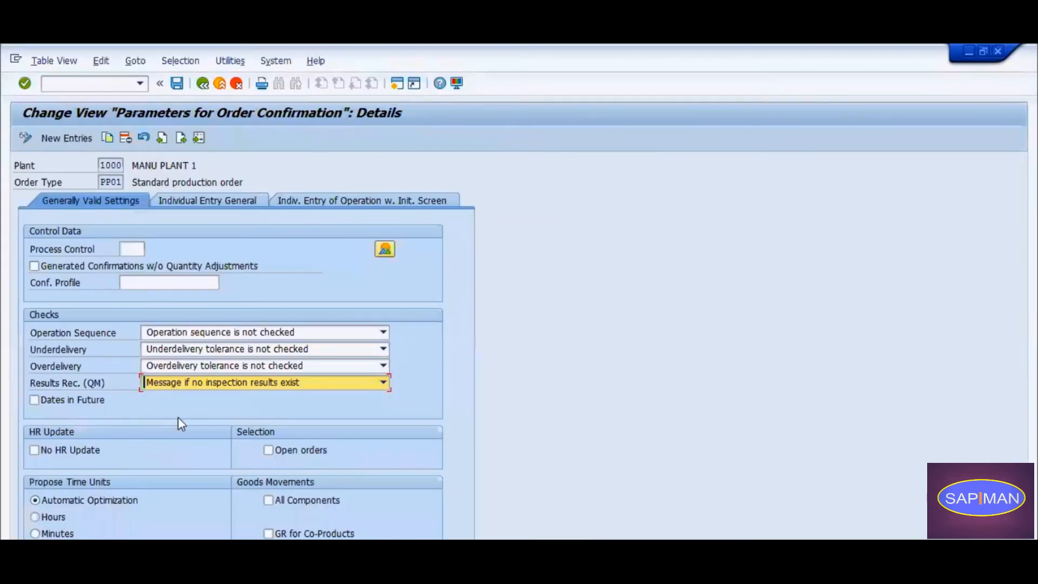
double_click(104, 182)
click(195, 384)
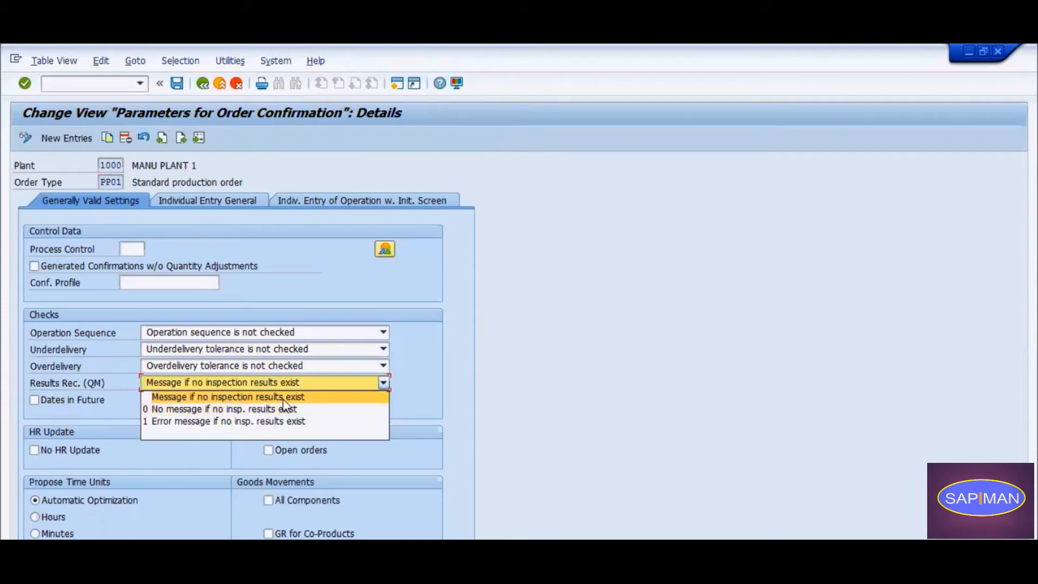
click(541, 396)
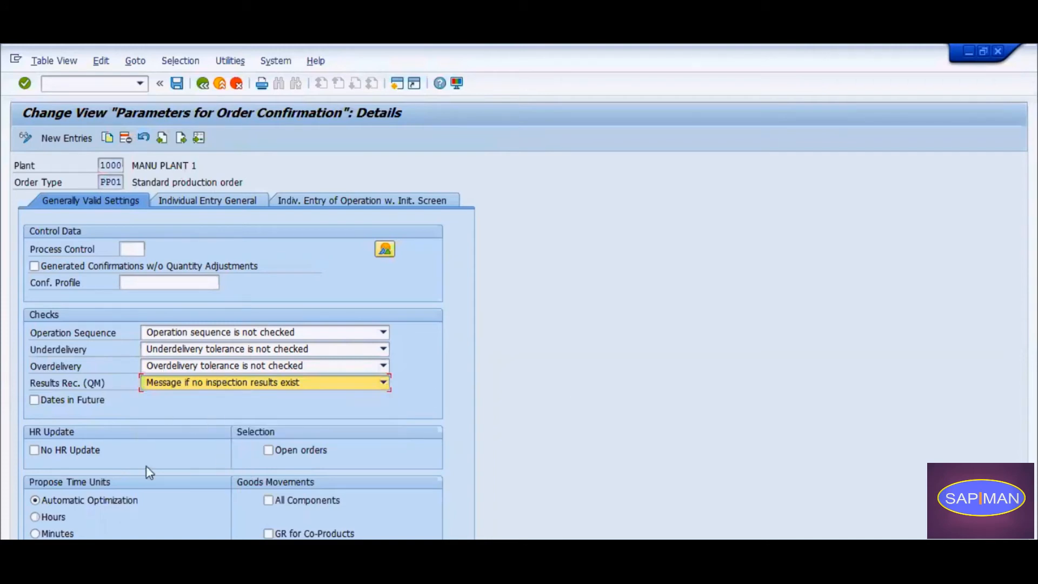
Return to the usage decision session and leave the characteristic overview for the inspection lot worklist without recording a decision.
click(346, 576)
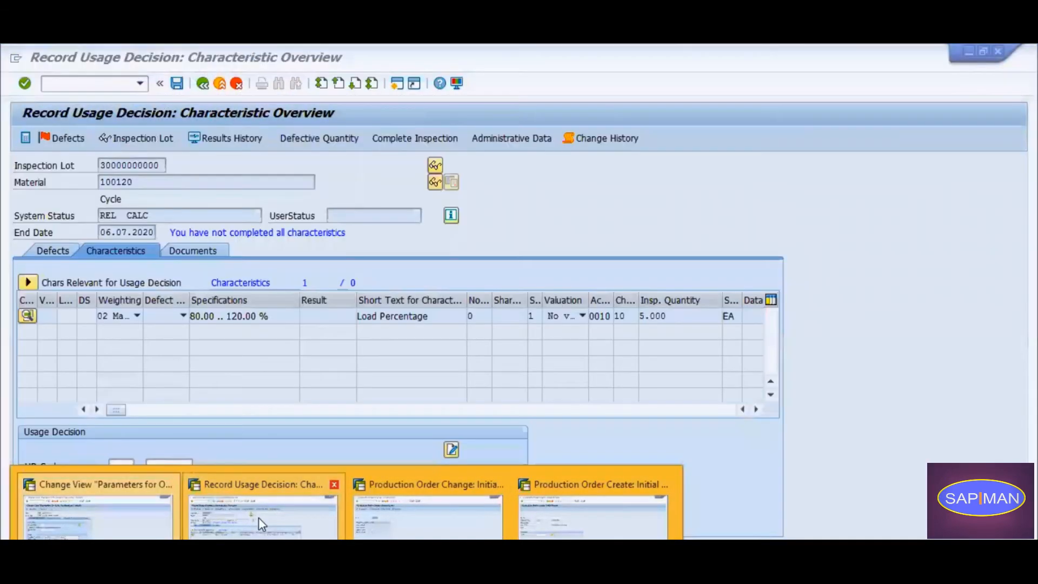
click(258, 517)
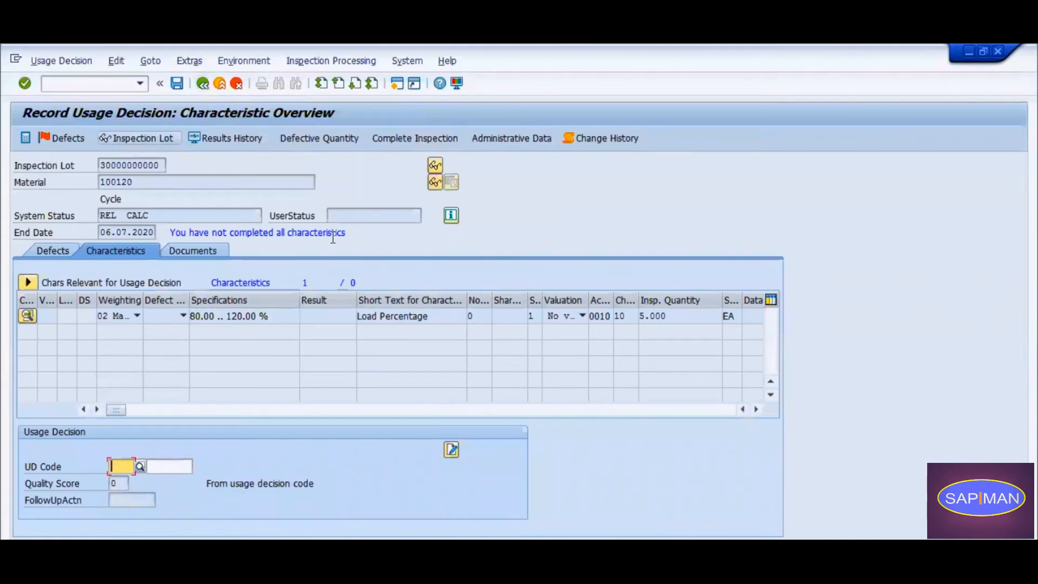
click(207, 80)
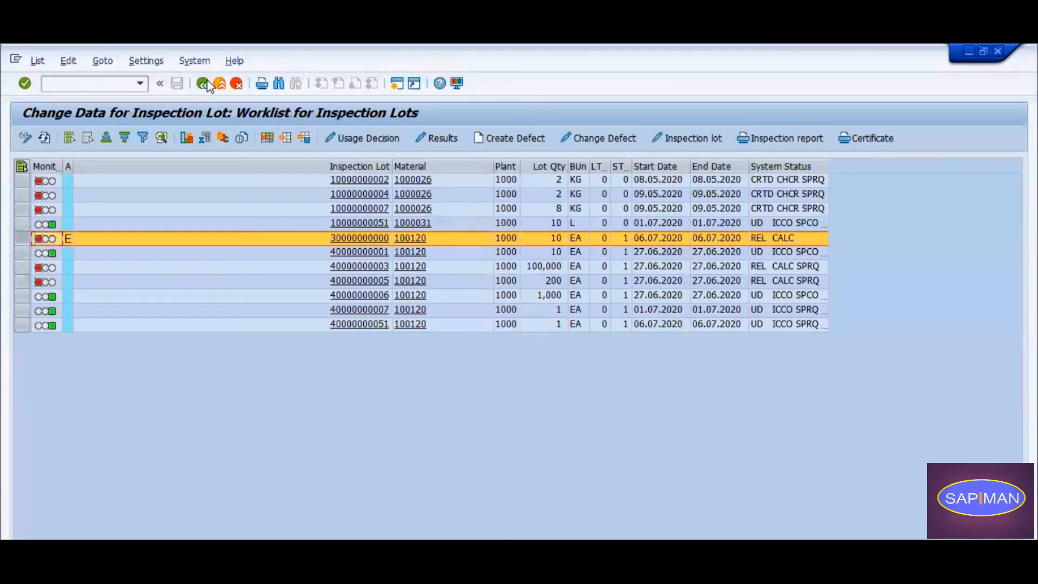
Switch to Notepad and add the line "Best Practice : QE51" below the note about the release of the production order.
click(234, 554)
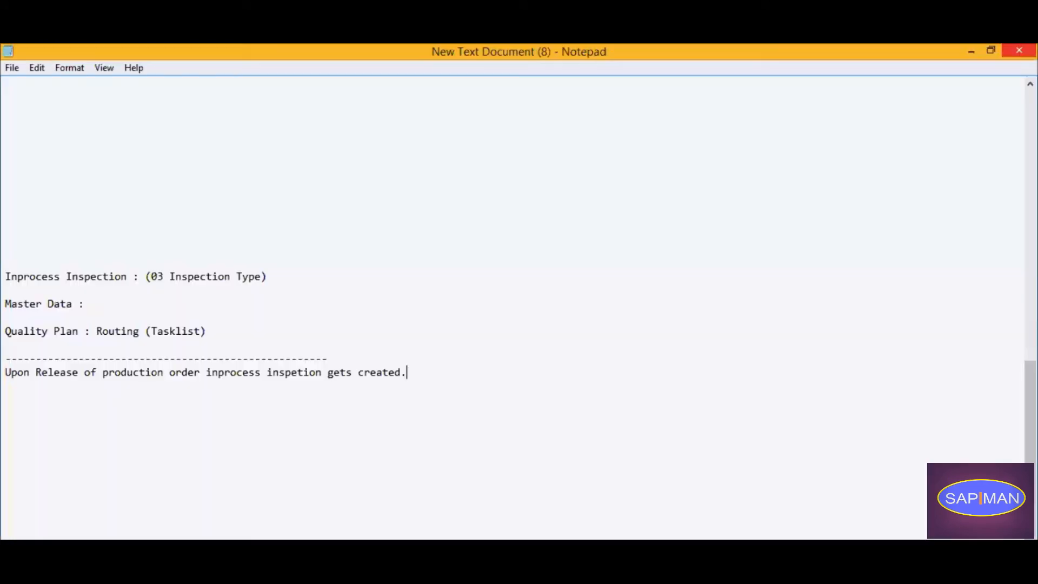
key(Return)
key(Return)
text(Best Practice : QE51)
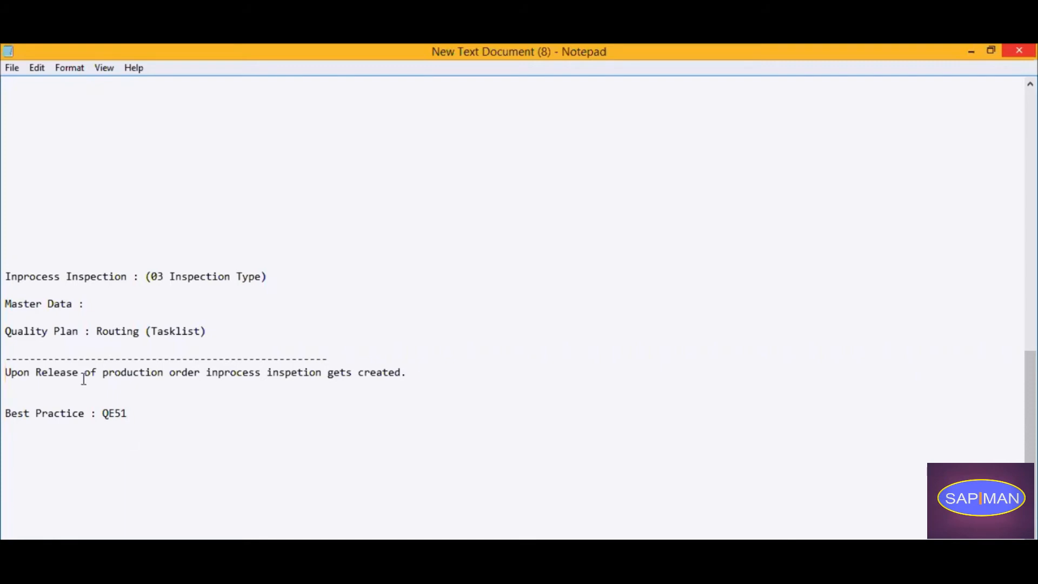
drag(123, 413, 104, 409)
click(216, 466)
Switch to the SAP production order change session, exit it and start transaction QE51N for results recording.
mouse_move(358, 493)
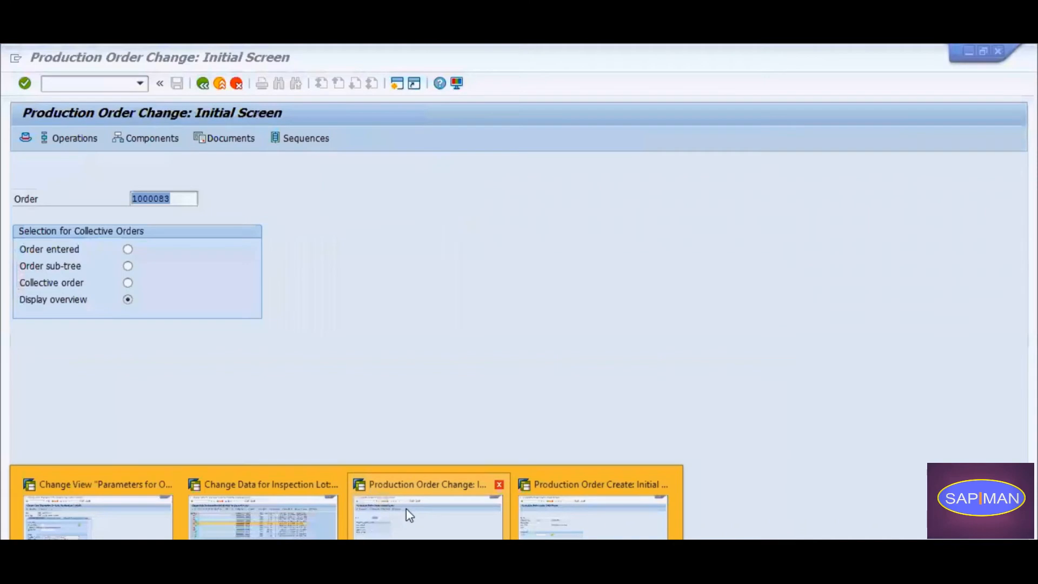
click(407, 508)
click(198, 84)
text(Q)
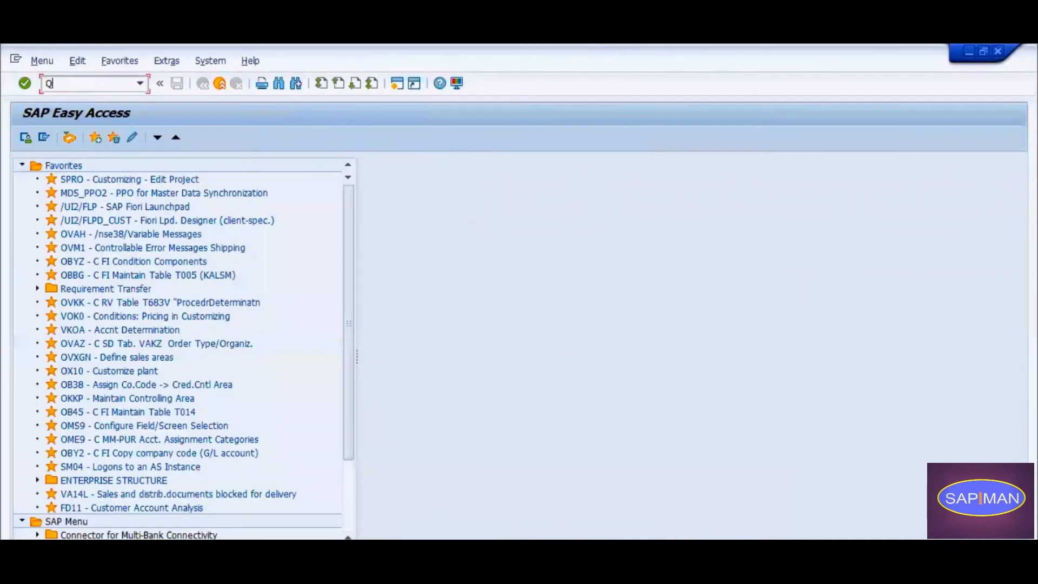
text(E51)
key(Return)
text(QE51)
key(Return)
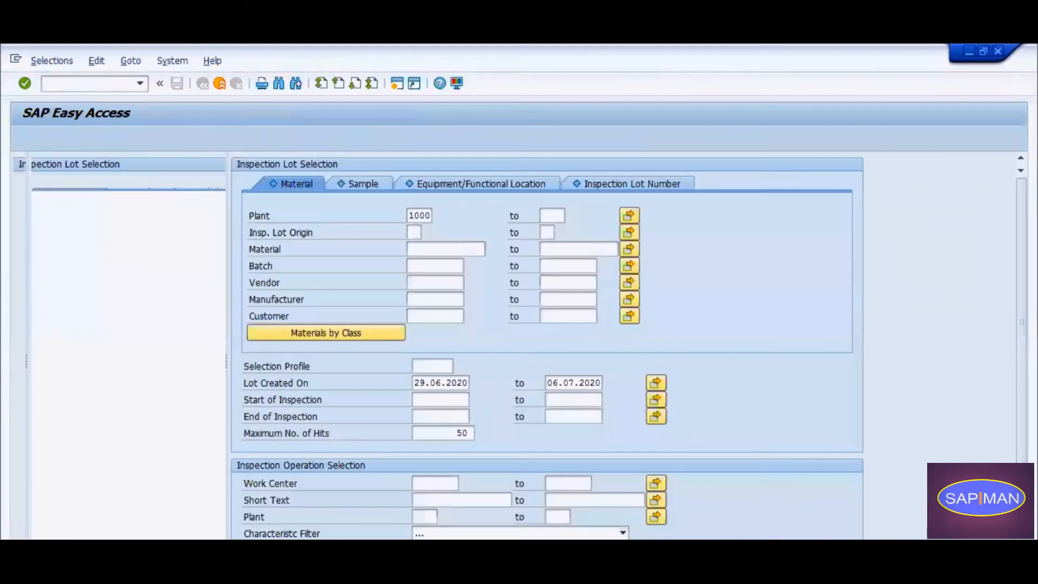
Correct the transaction code in the Notepad best practice line to QE51N and return to the results recording worklist.
key(alt+Tab)
click(160, 418)
text(N)
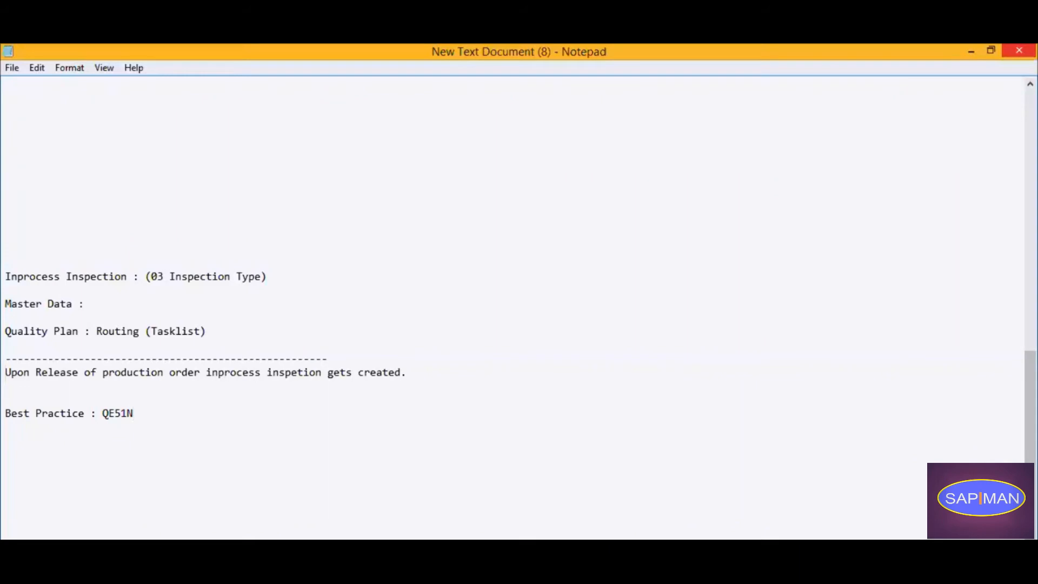
key(alt+Tab)
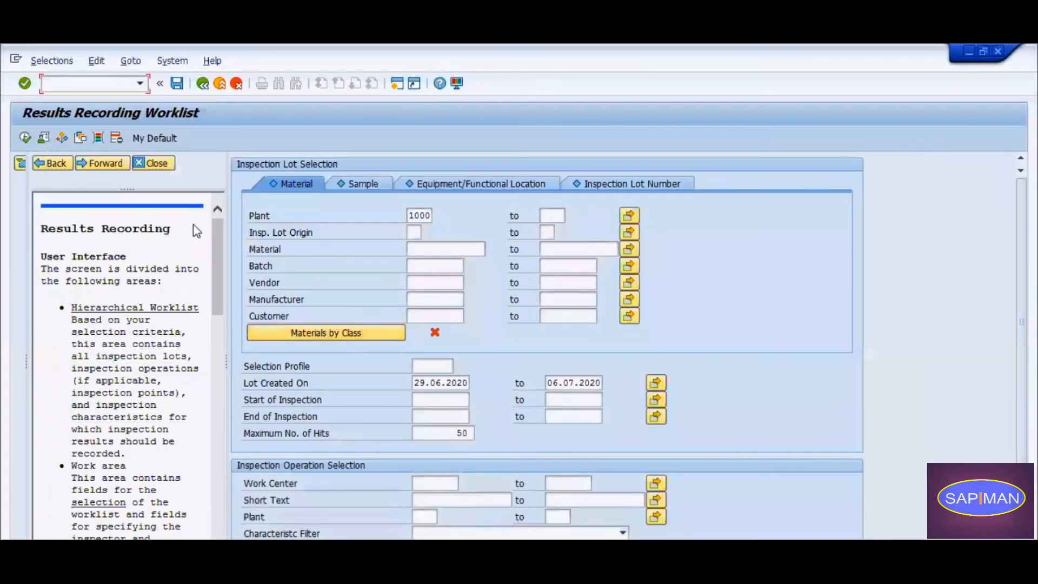
Close the help text and set the Material selection to 100120, copied from the in-process lot in the inspection lot worklist.
click(157, 163)
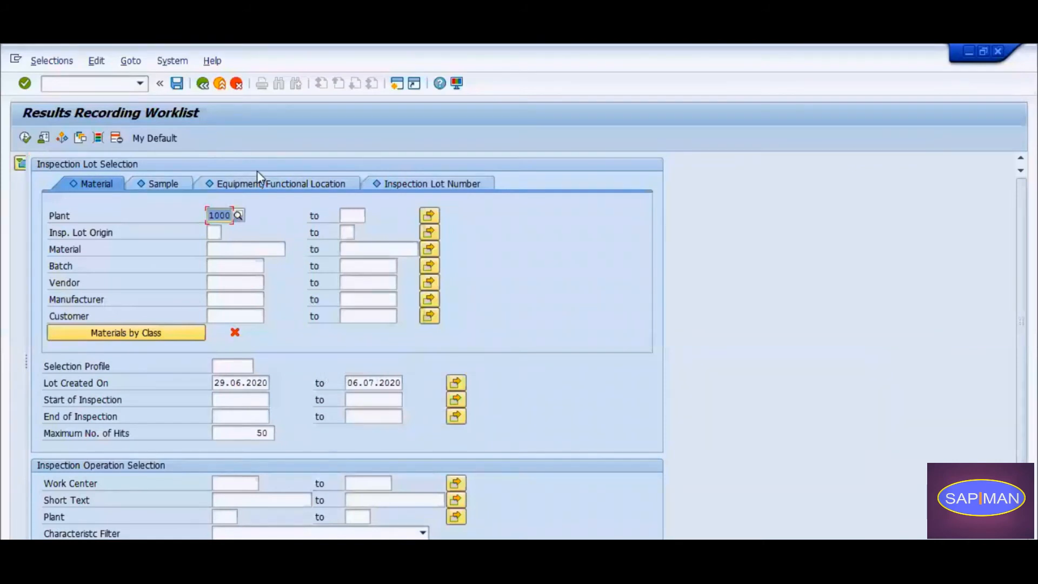
click(252, 249)
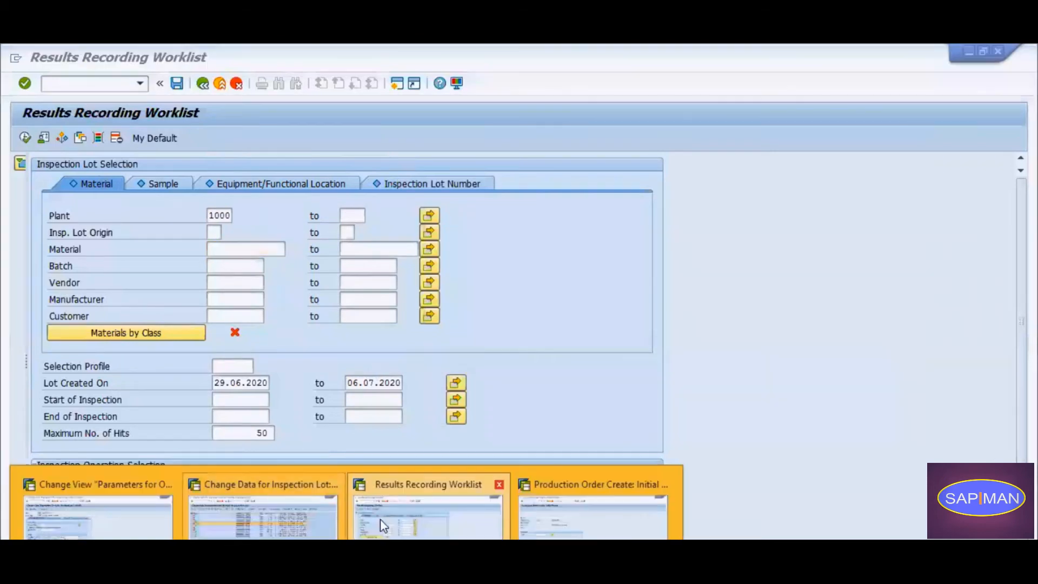
click(300, 517)
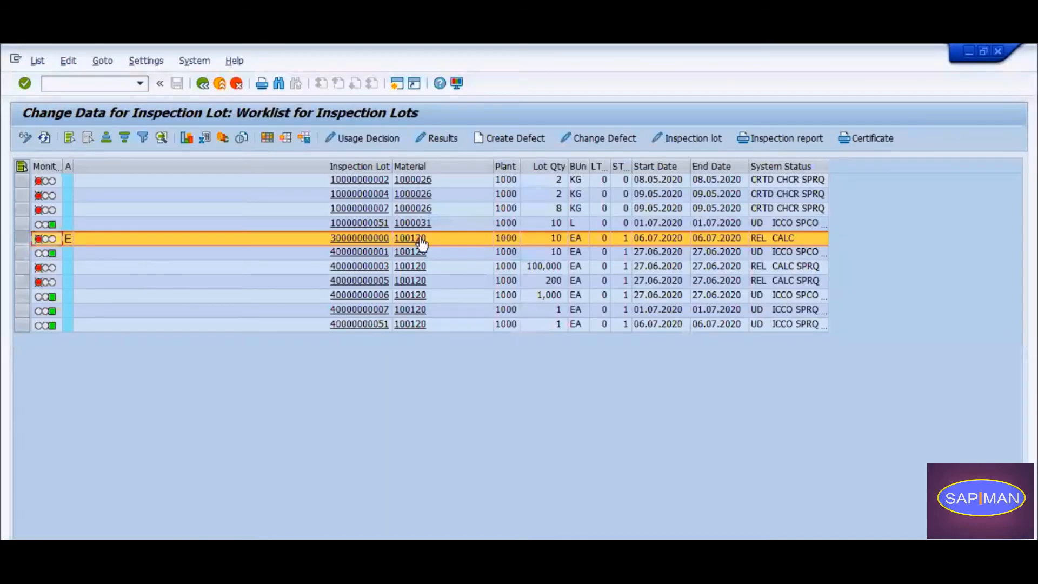
click(503, 239)
key(Left)
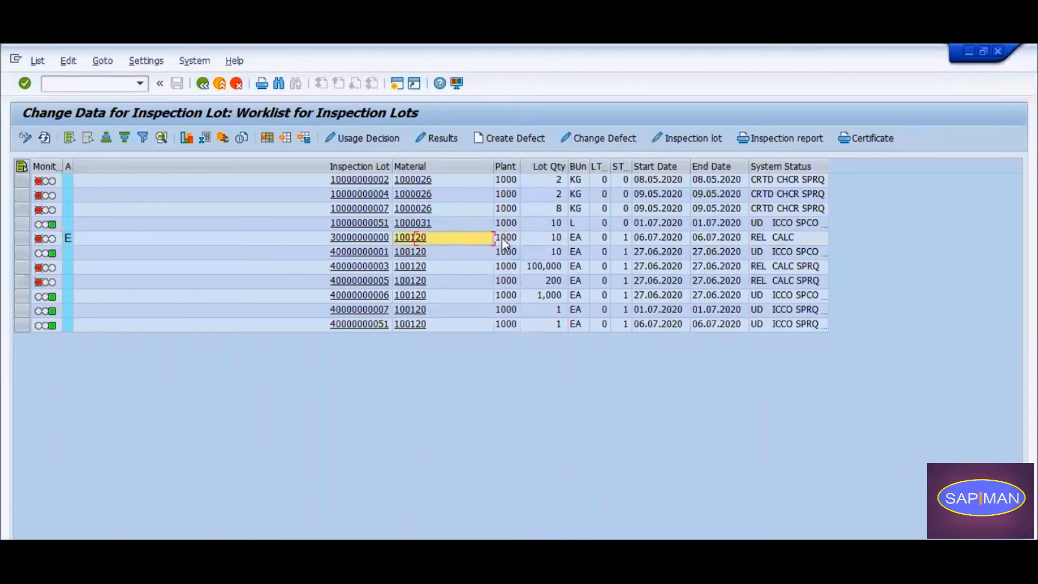
key(alt+Tab)
text(100120)
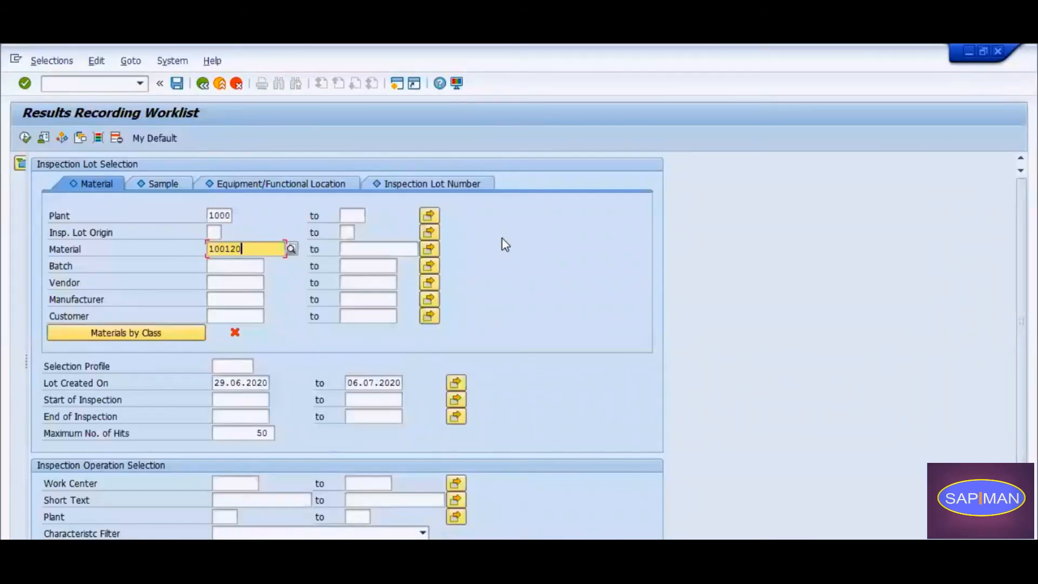
Clear the start date of the Lot Created On range and execute the inspection lot selection.
click(232, 381)
double_click(232, 382)
key(Delete)
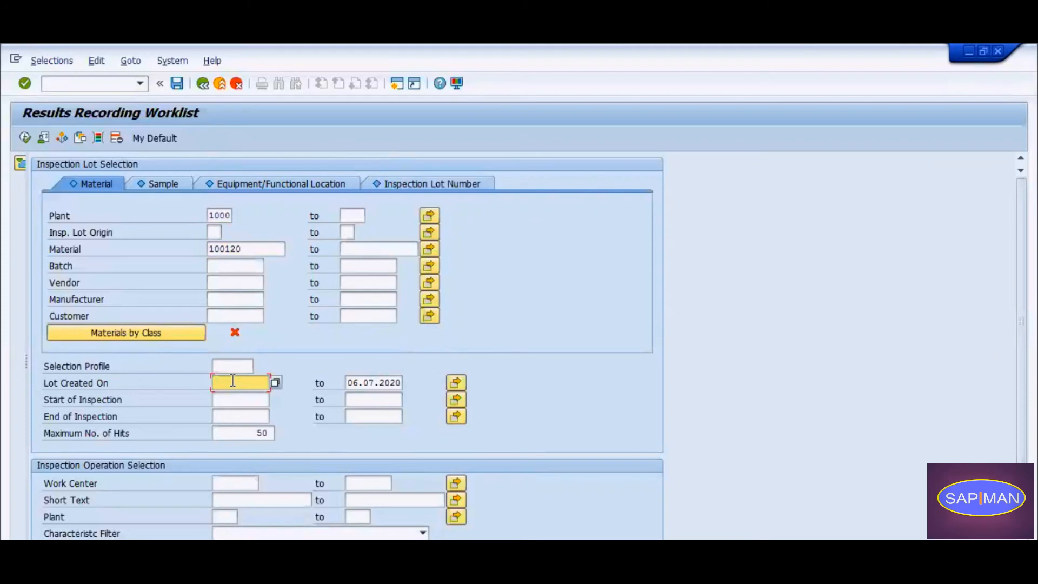
click(354, 400)
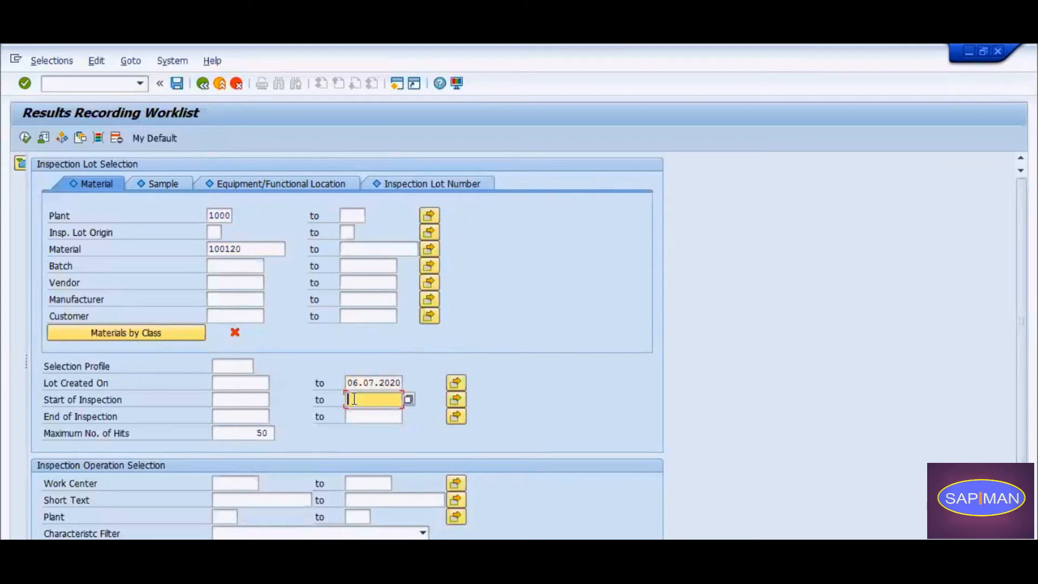
click(254, 401)
click(249, 413)
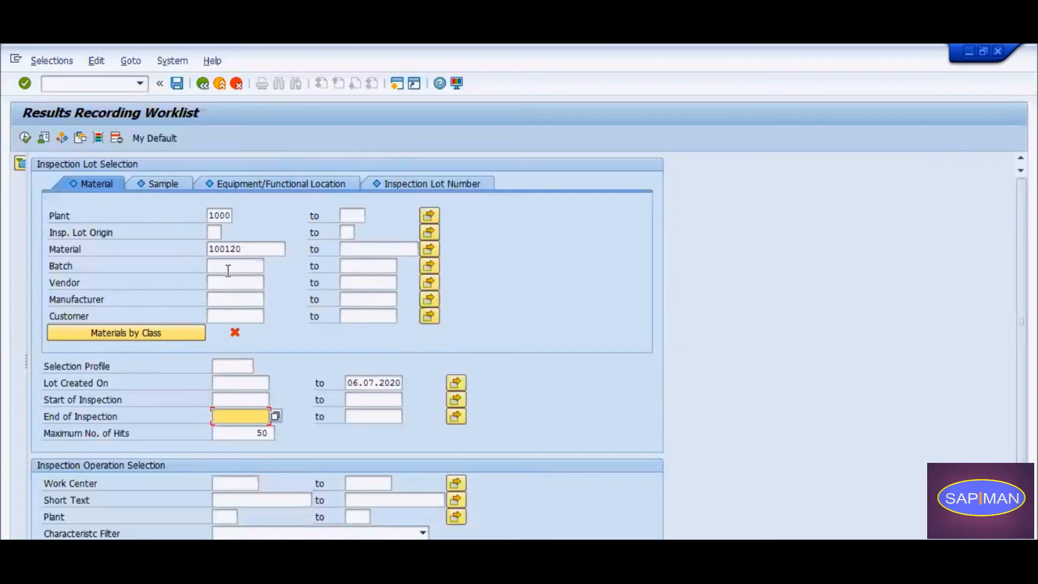
click(26, 137)
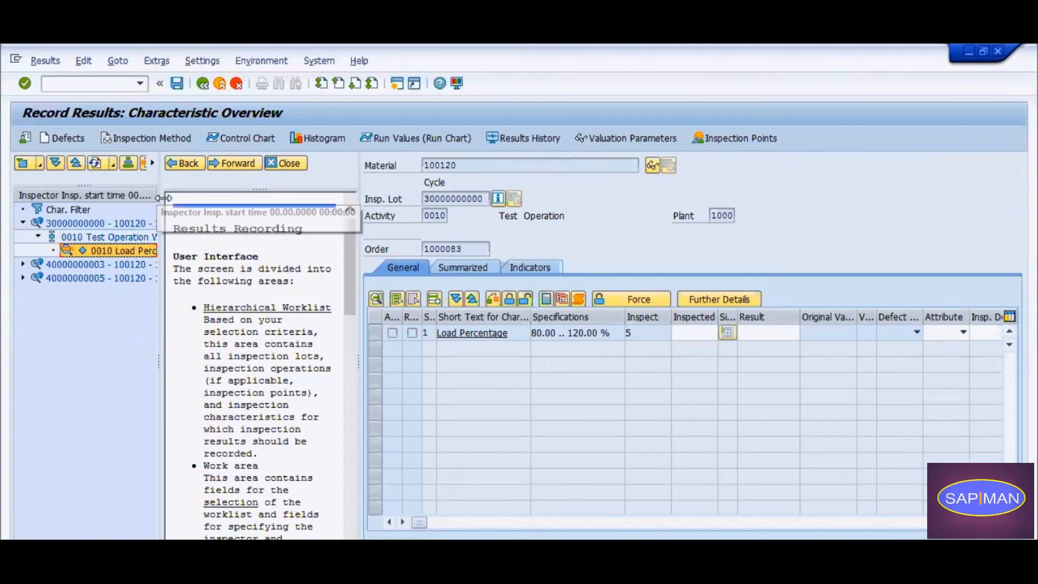
Widen the hierarchical worklist so the lot, operation and characteristic names are fully readable.
drag(164, 197, 169, 199)
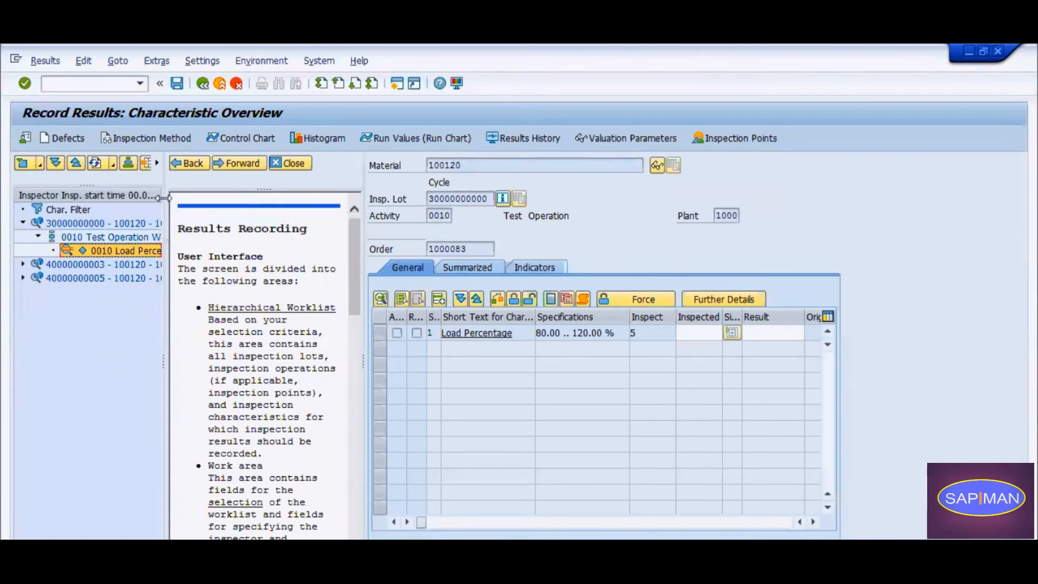
drag(164, 197, 457, 198)
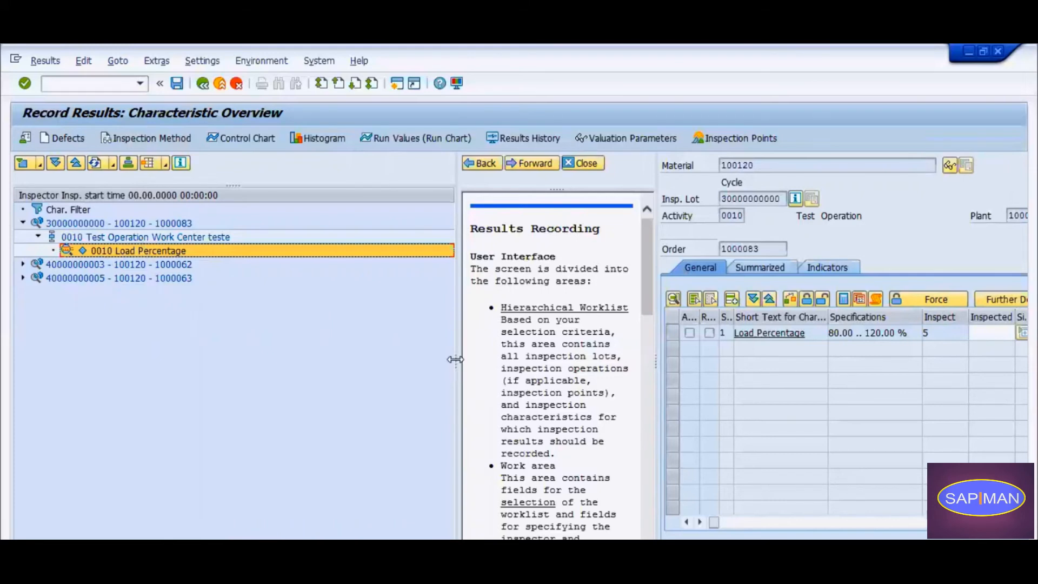
drag(455, 360, 290, 359)
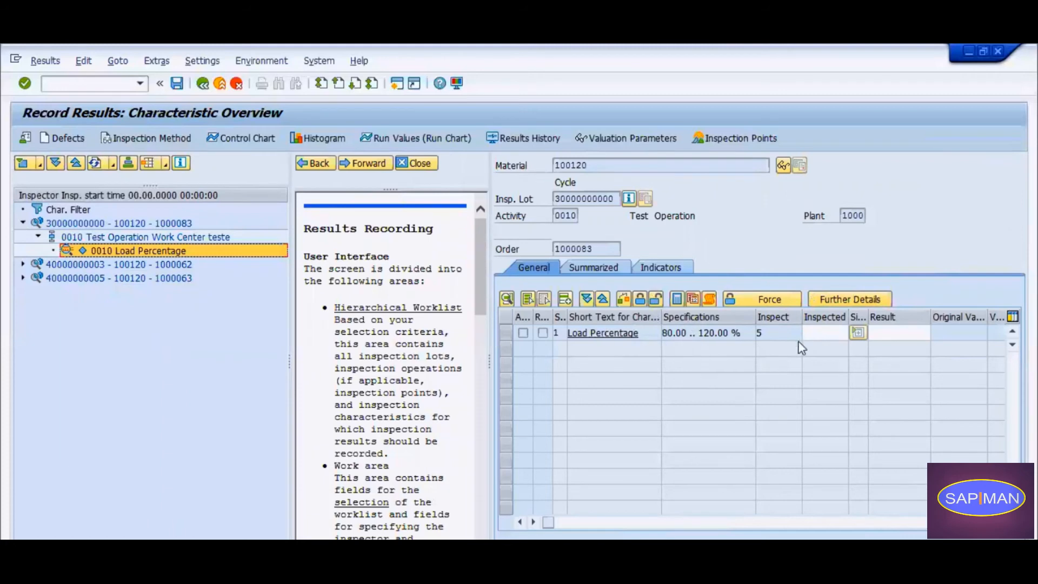
Record a result of 90 for the Load Percentage characteristic and valuate it.
click(896, 332)
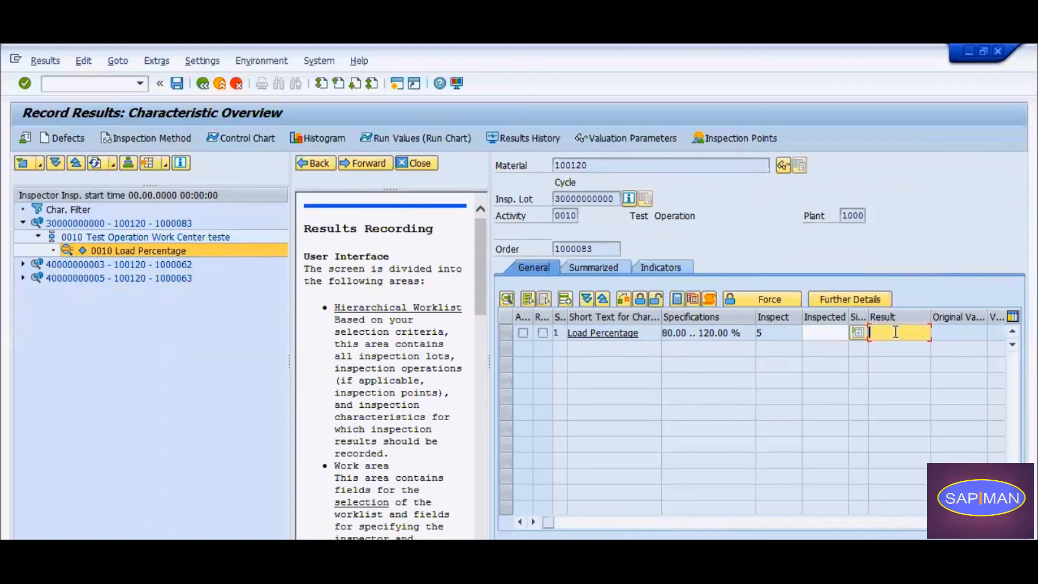
text(90)
key(Return)
click(504, 332)
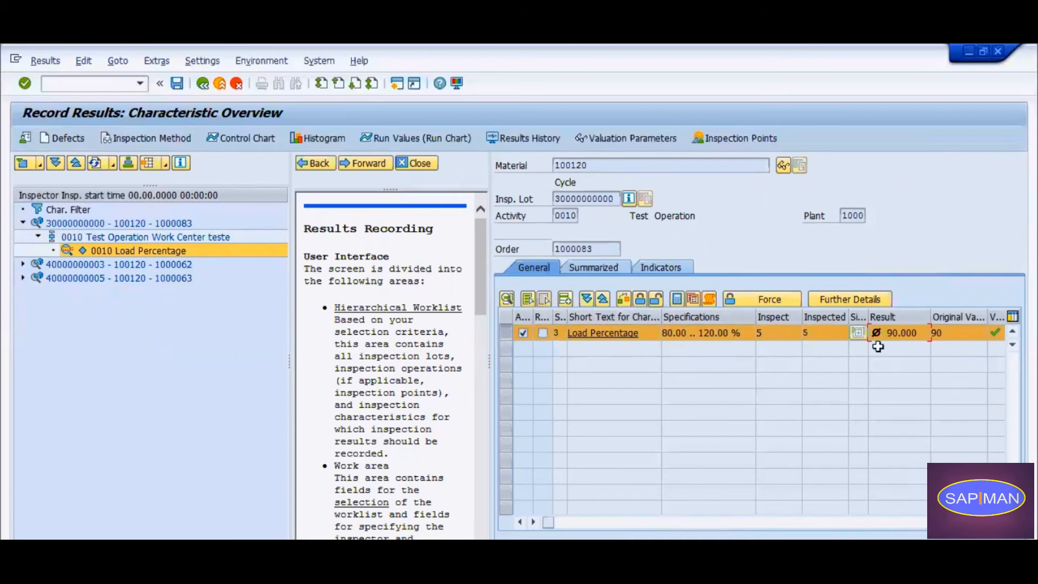
Widen the Valuation and Status columns of the characteristic table to their full headings.
click(533, 523)
click(533, 523)
click(534, 523)
double_click(950, 313)
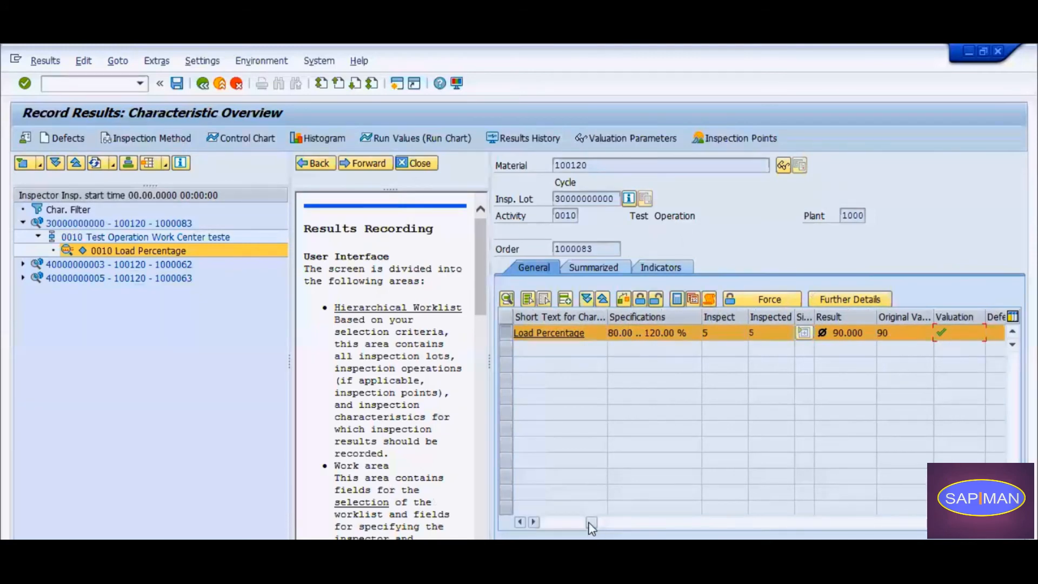
drag(591, 524, 549, 523)
drag(566, 314, 631, 314)
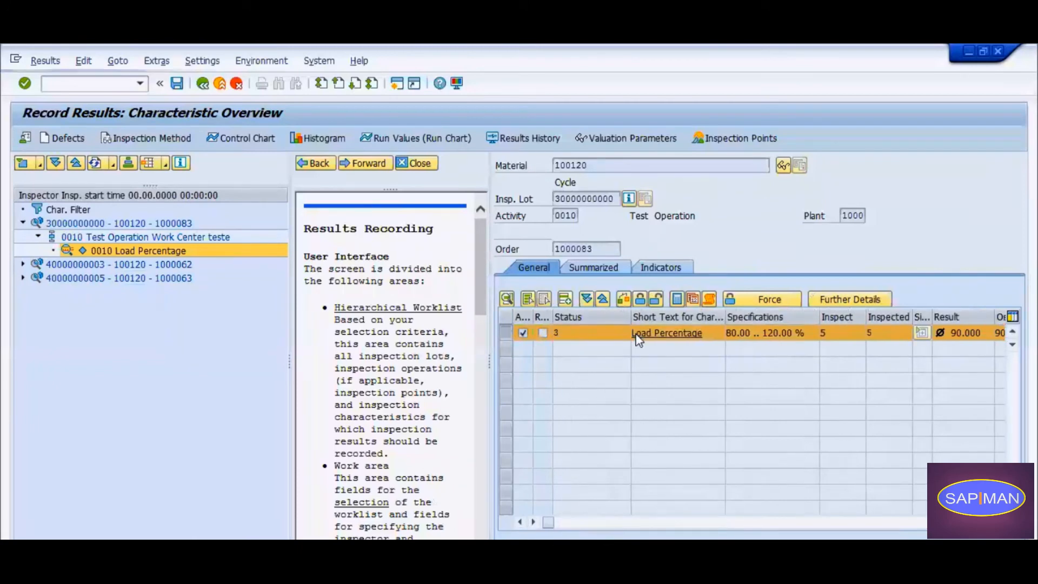
Display the possible results record statuses for the Load Percentage characteristic and close the list.
key(F4)
click(567, 329)
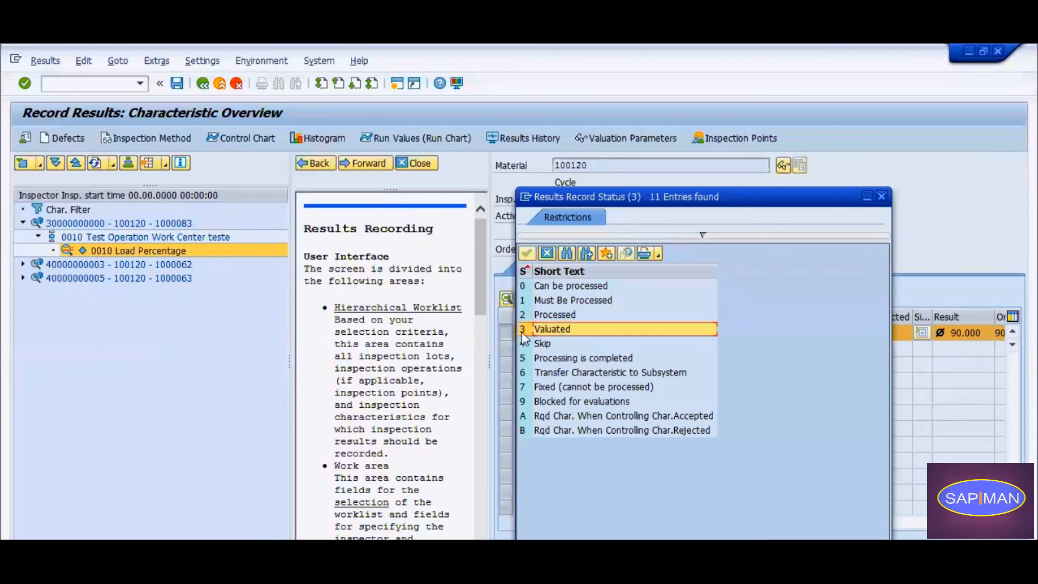
click(550, 250)
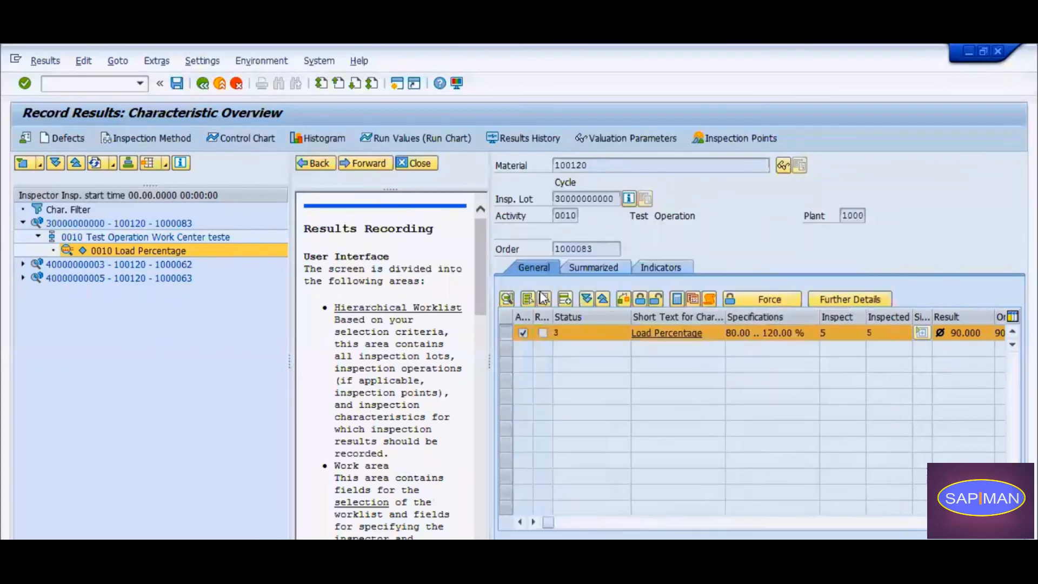
Reopen the valuated Load Percentage characteristic for processing and set its result to 70.
click(660, 297)
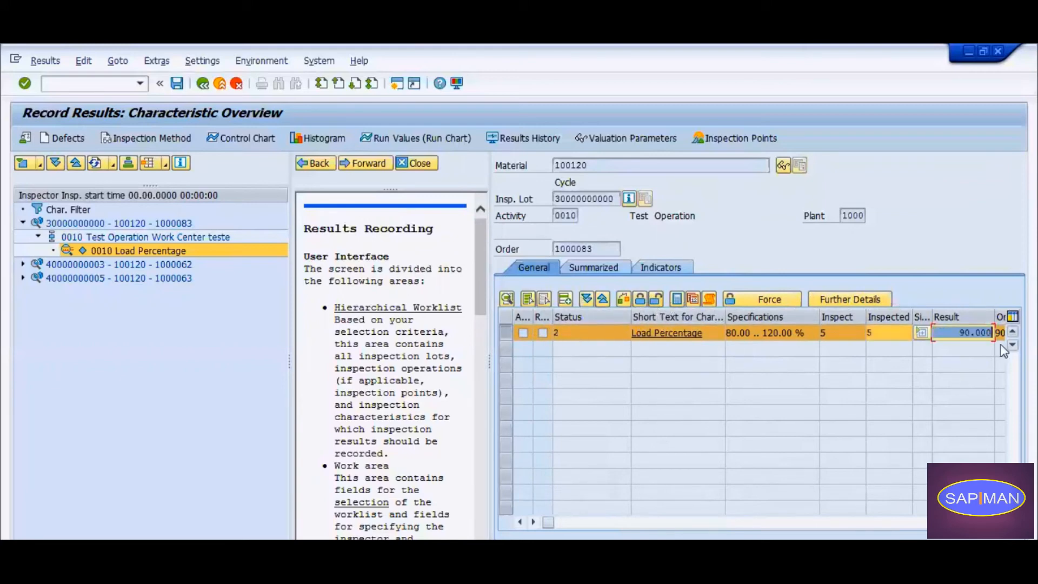
key(BackSpace)
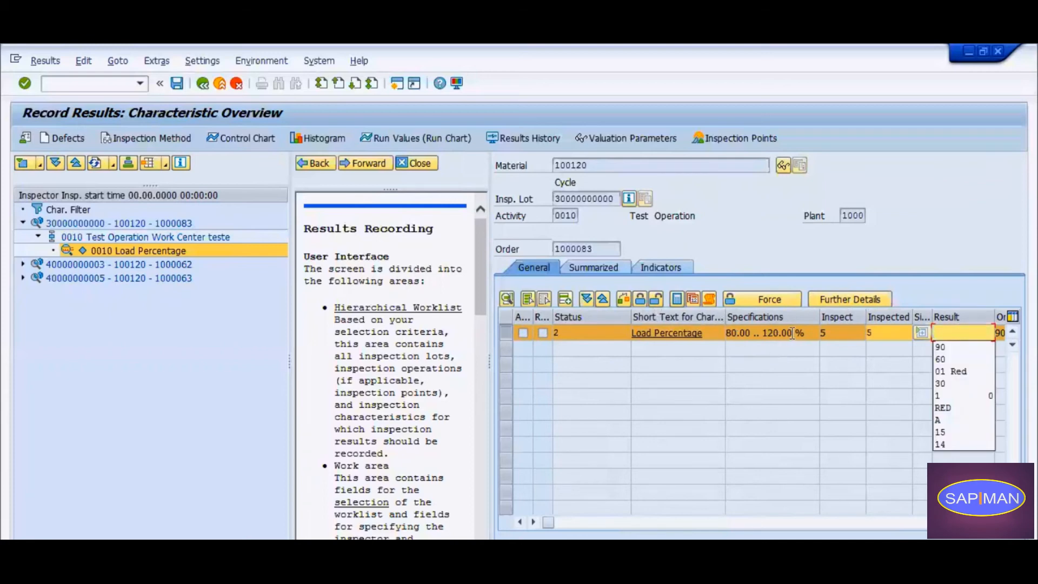
text(70)
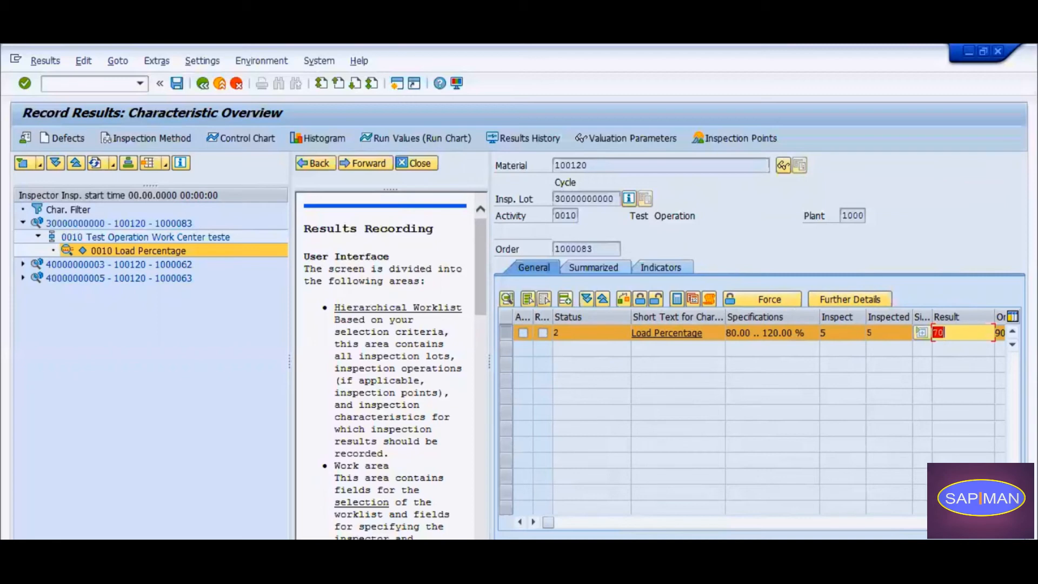
key(Return)
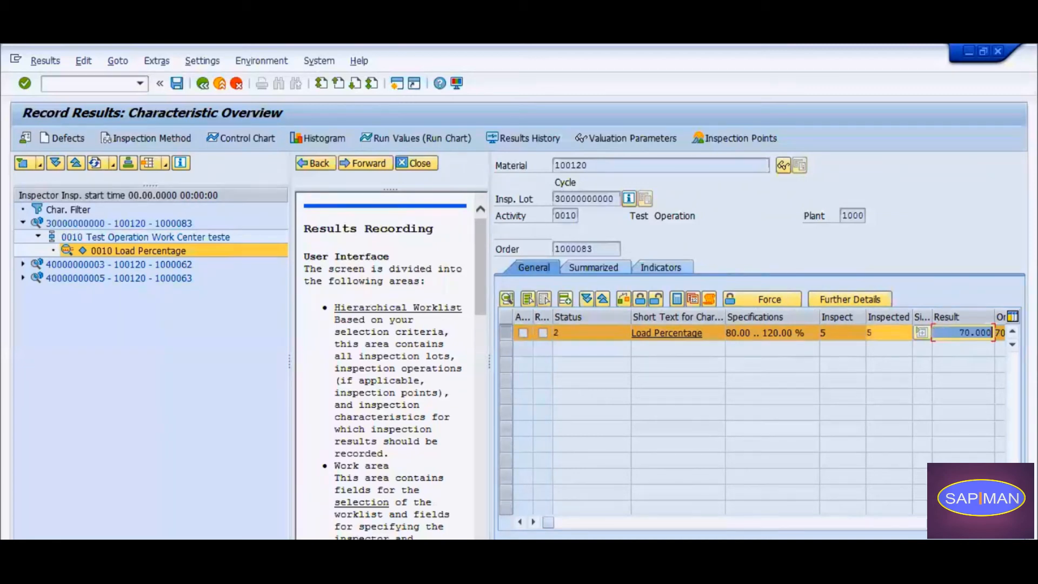
Close the results recording help text and narrow the hierarchical worklist to make room for the characteristic table.
click(731, 332)
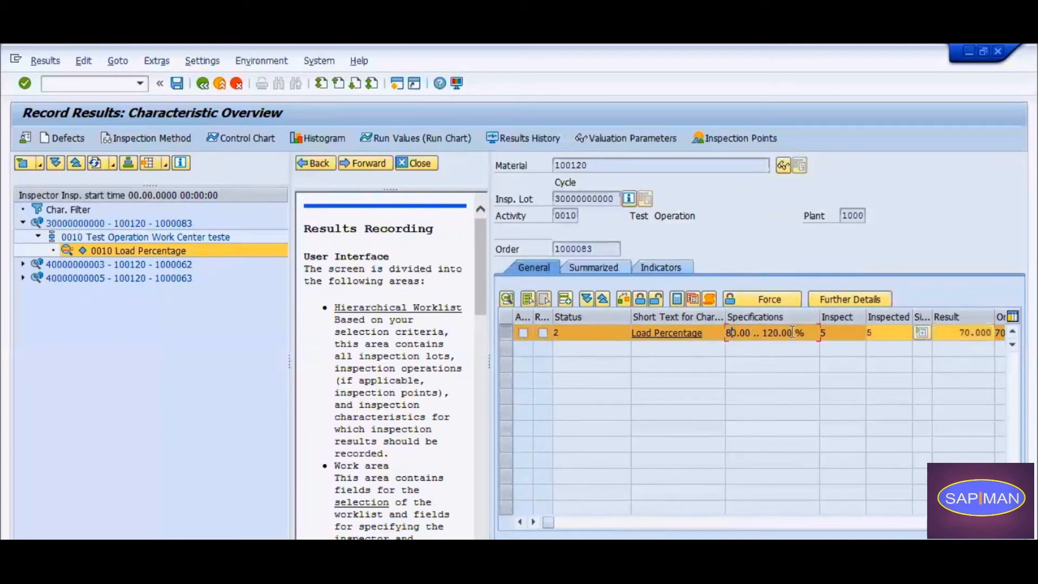
click(425, 166)
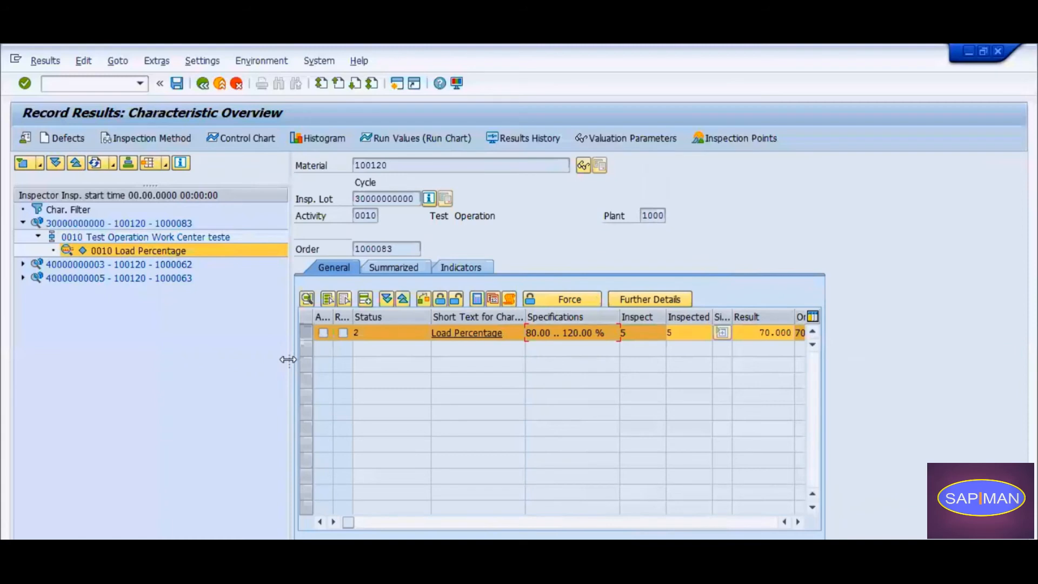
drag(288, 360, 232, 353)
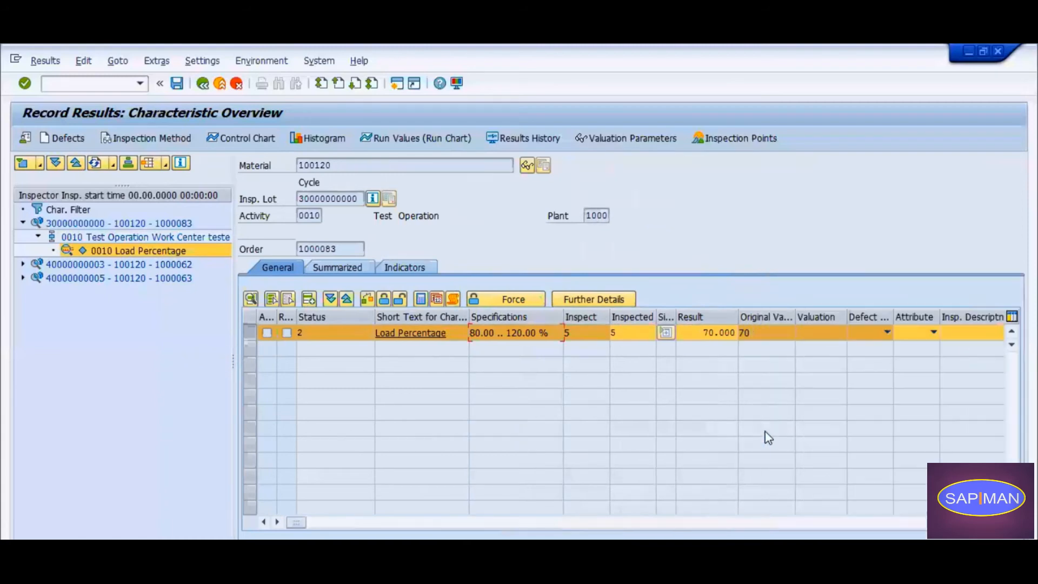
Valuate the Load Percentage characteristic with its result of 70 and close its processing.
click(369, 300)
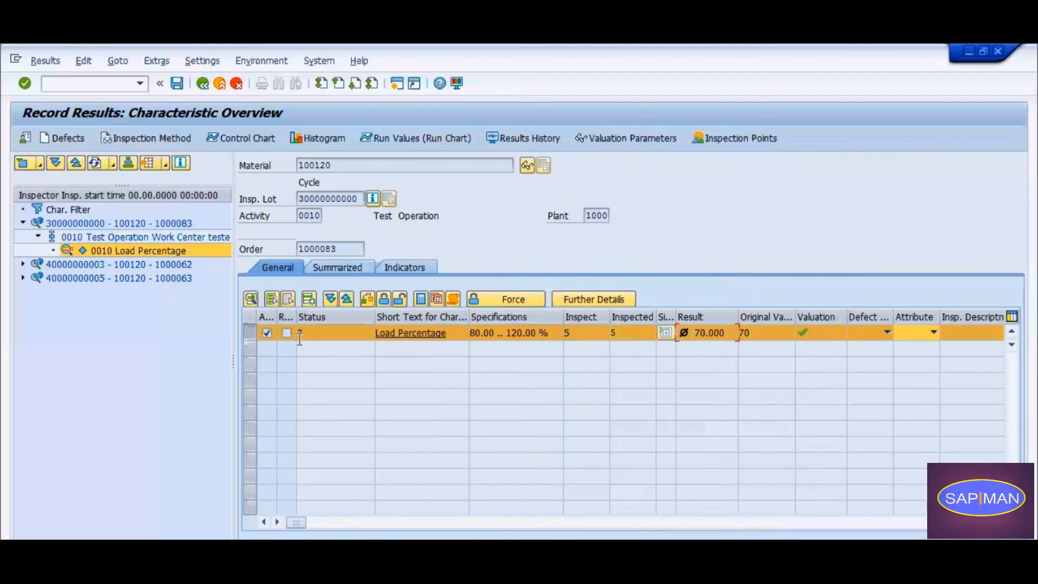
click(381, 299)
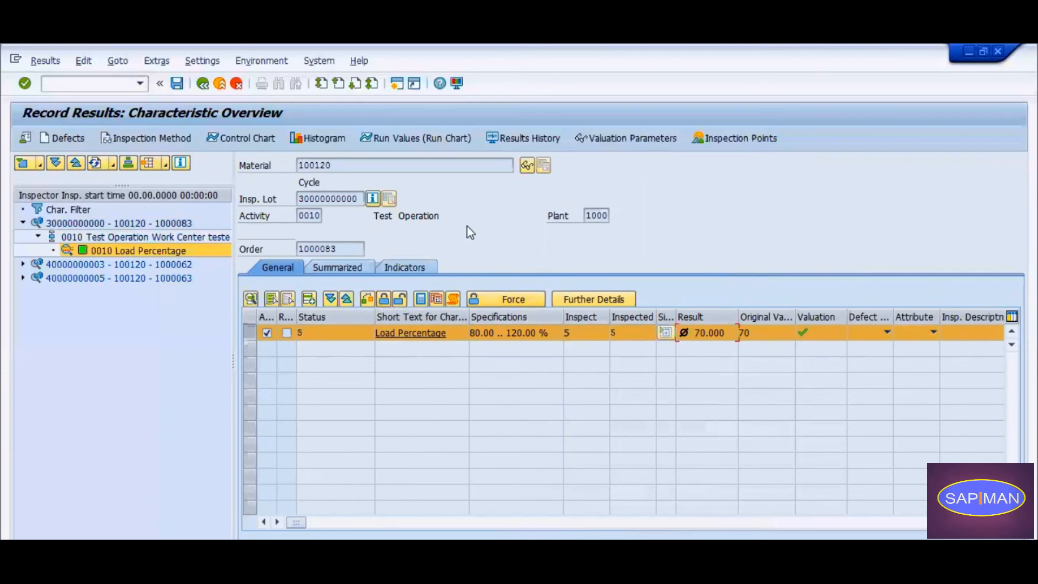
Look through the possible results record statuses for the closed Load Percentage characteristic, close the list and save the inspection results.
click(312, 332)
click(371, 332)
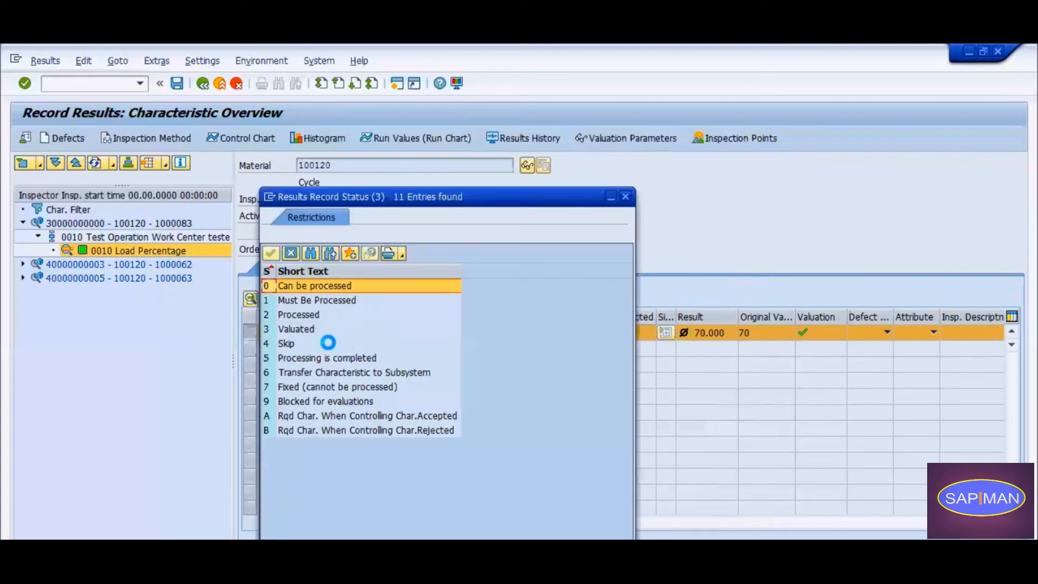
click(303, 357)
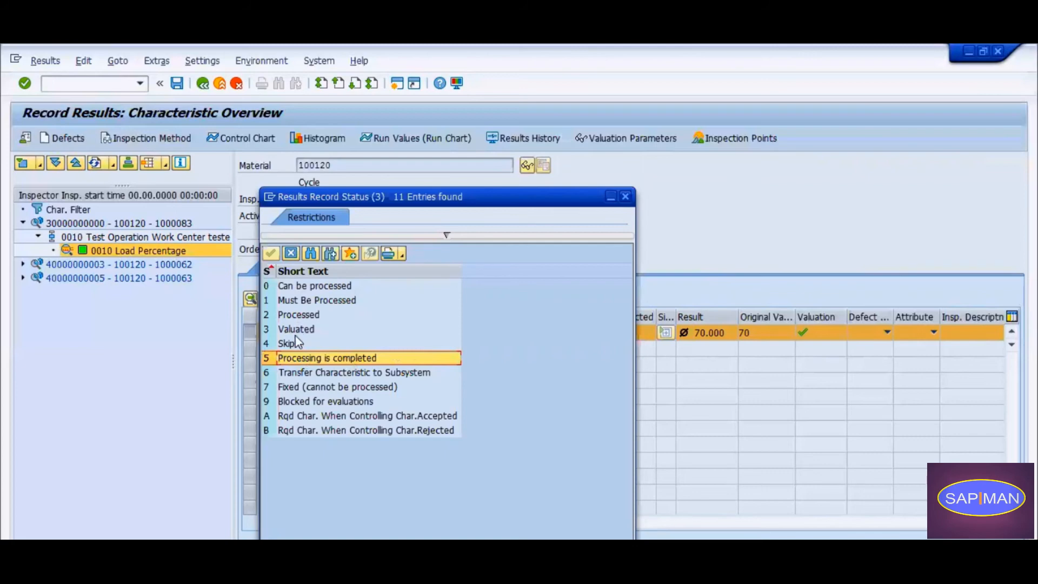
click(305, 316)
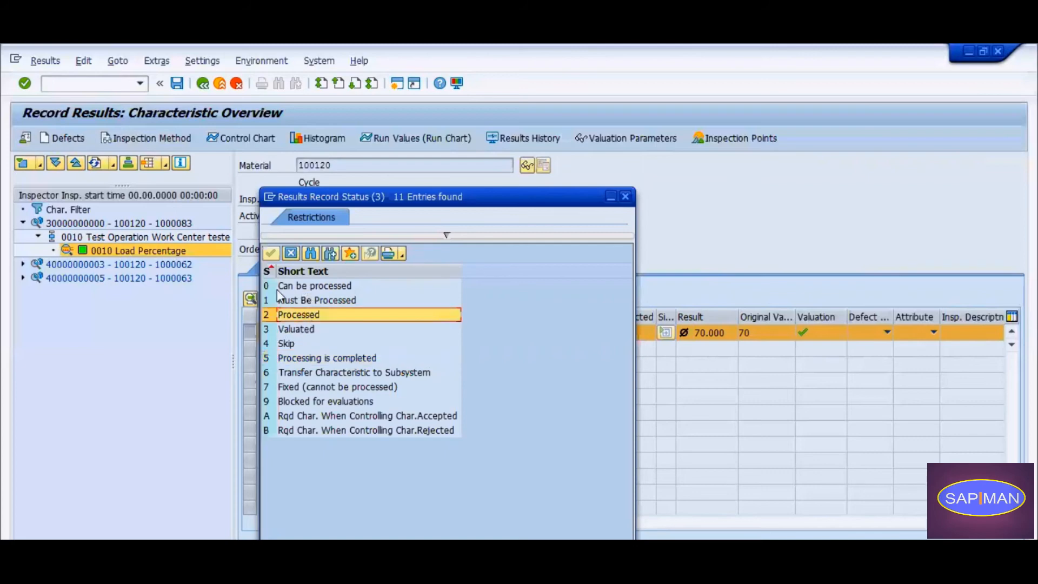
click(281, 358)
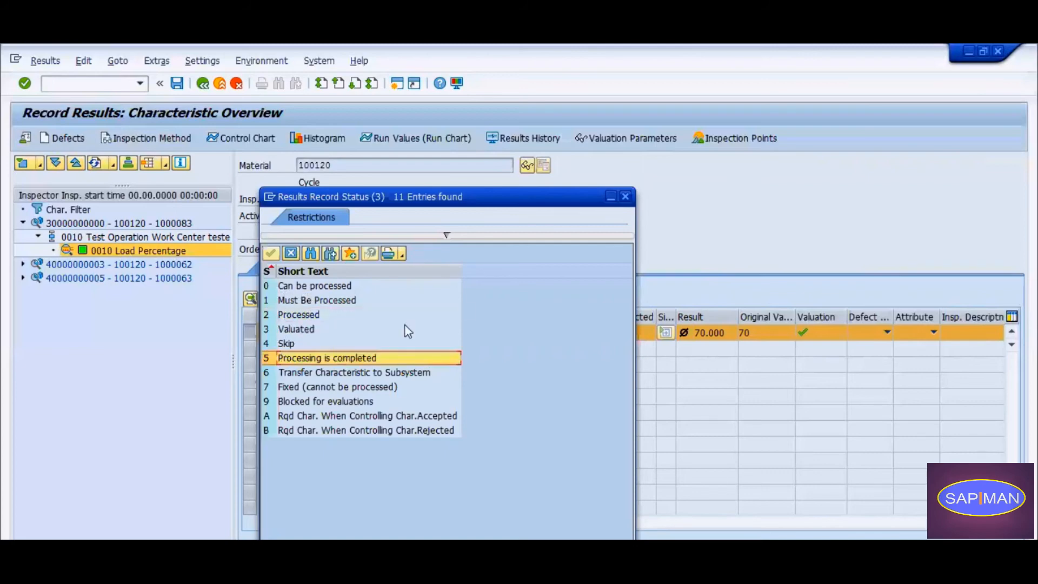
drag(571, 204, 552, 197)
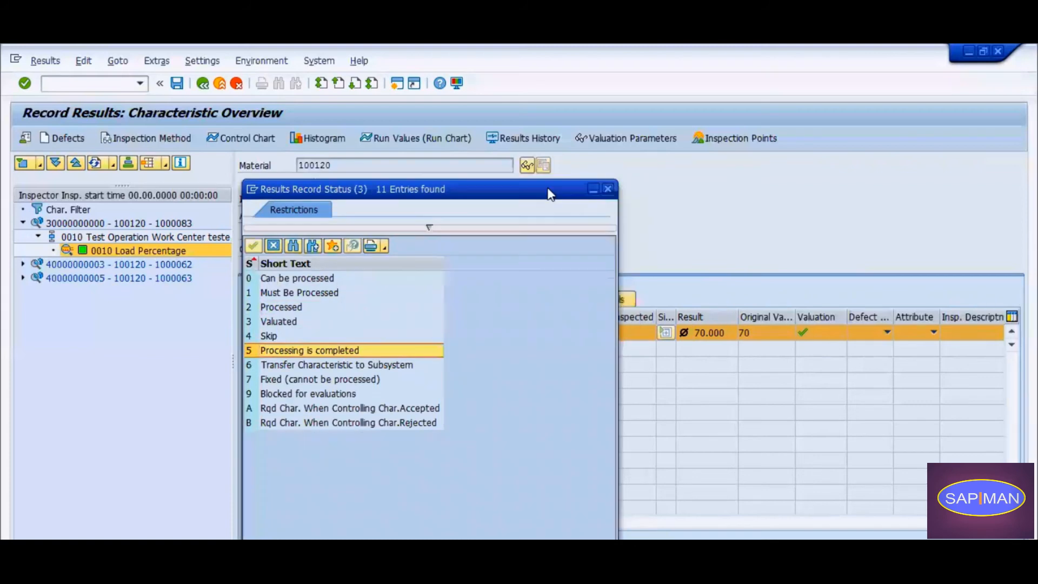
click(606, 189)
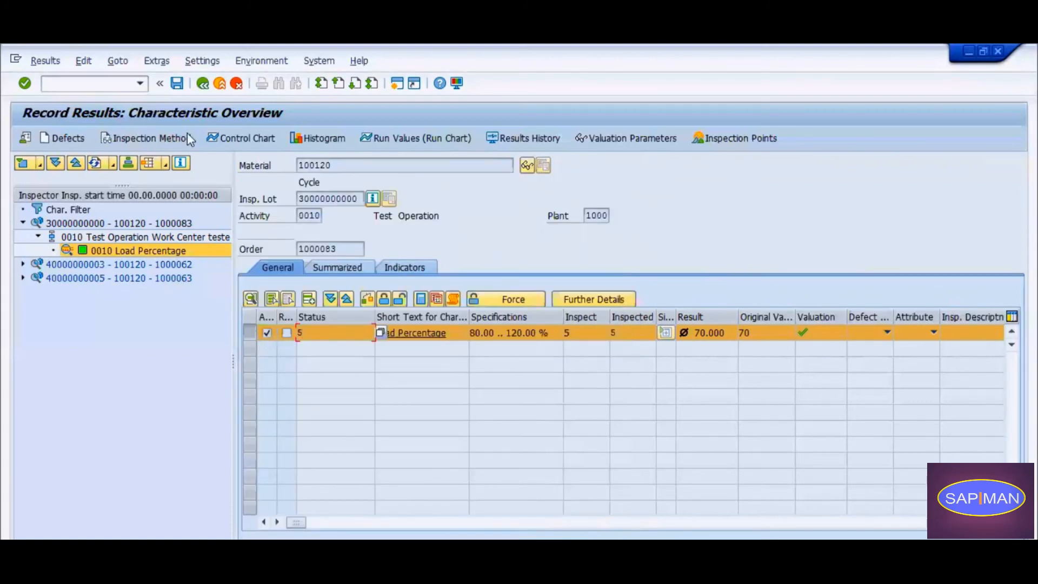
click(177, 84)
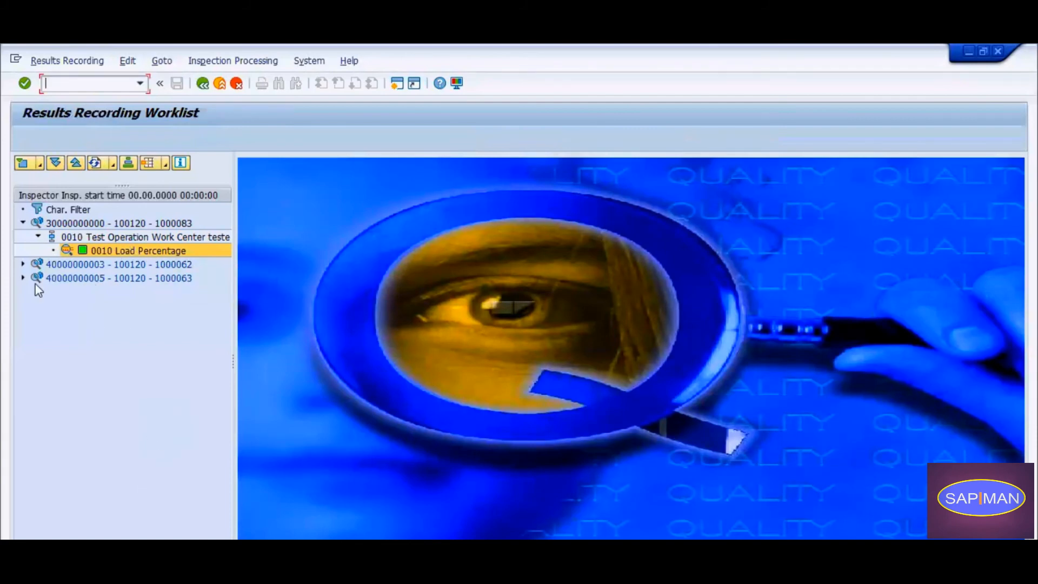
Open Load Percentage in the single screen, review its results history selection criteria, cancel the selection and return to the characteristic overview.
double_click(104, 252)
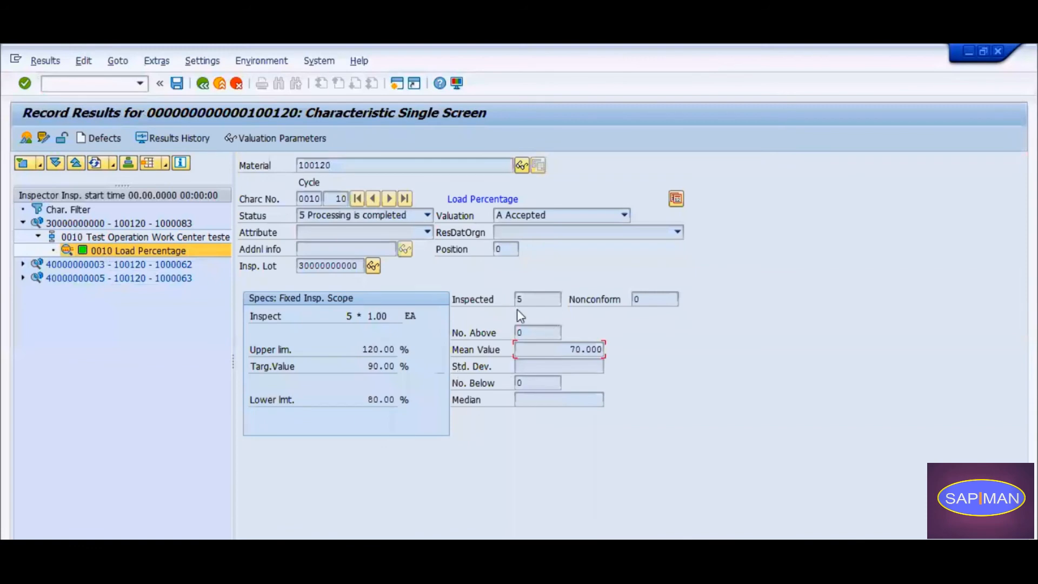
click(184, 138)
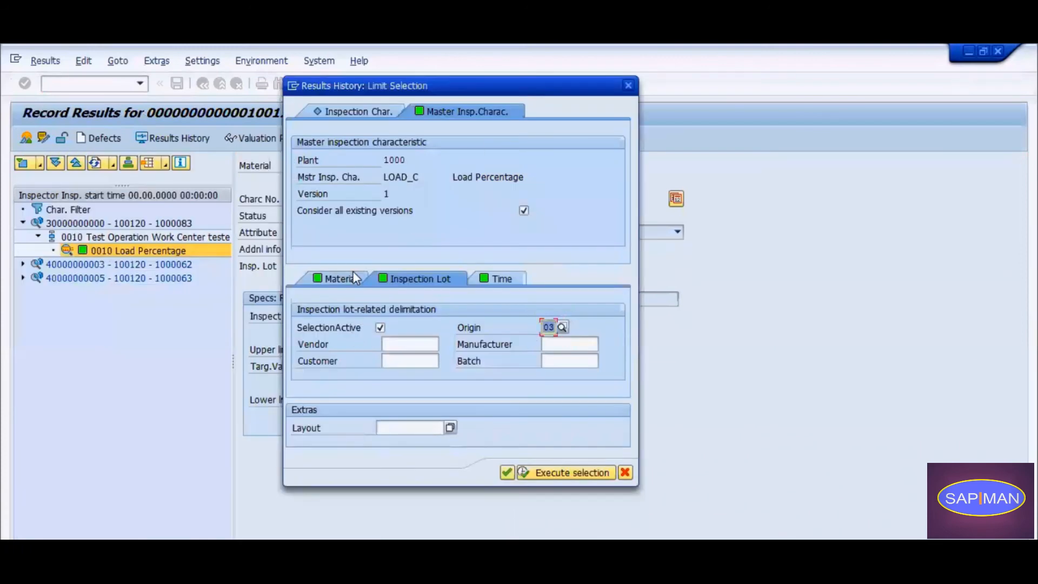
click(350, 277)
click(437, 280)
click(500, 279)
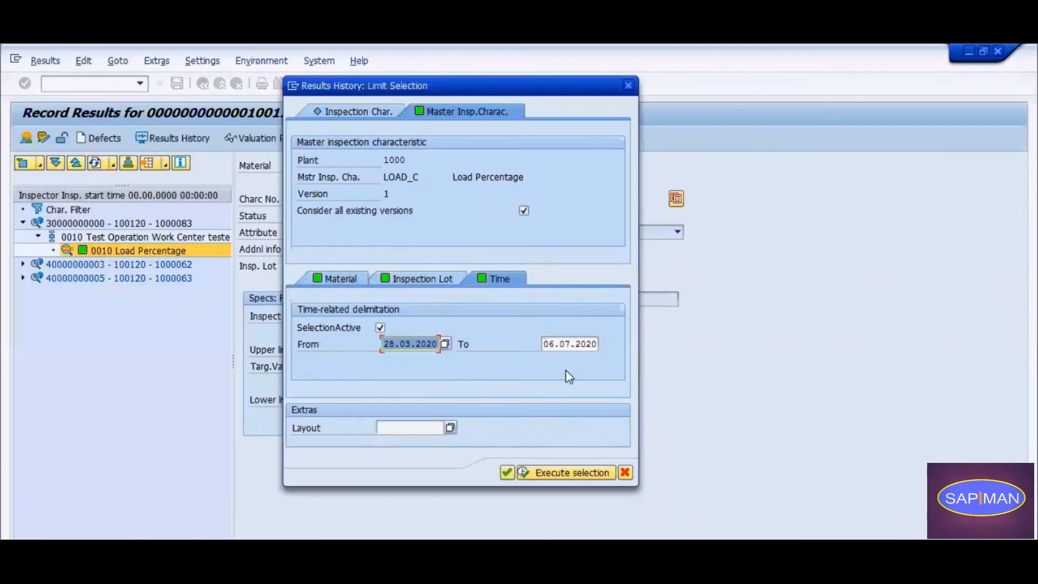
click(352, 112)
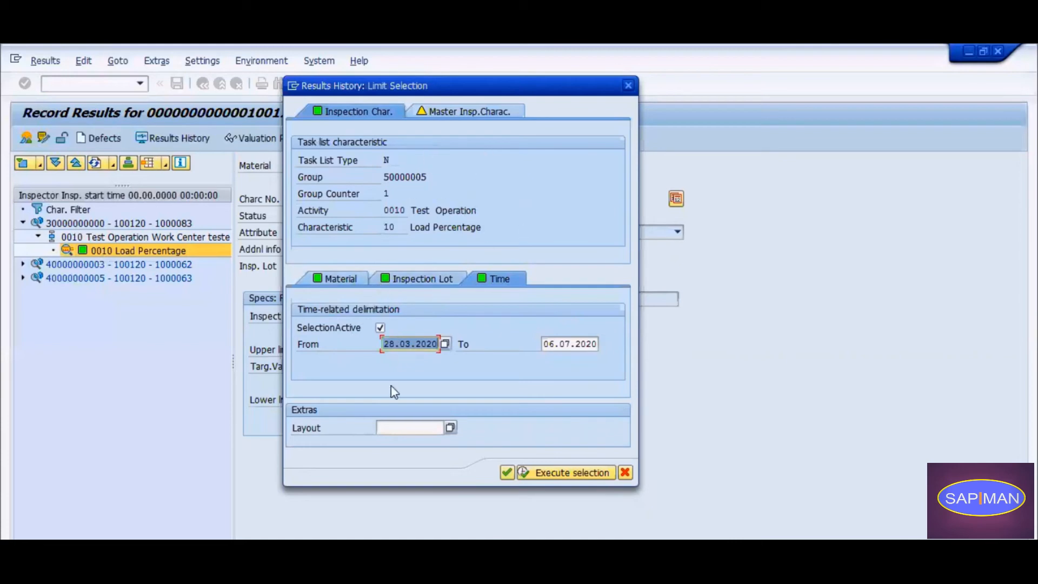
click(624, 474)
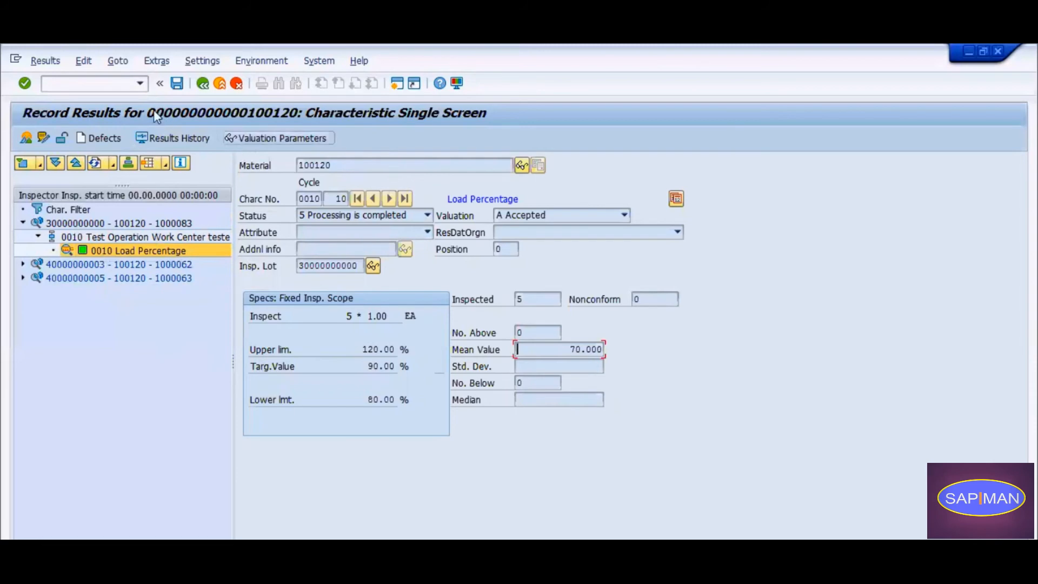
click(203, 85)
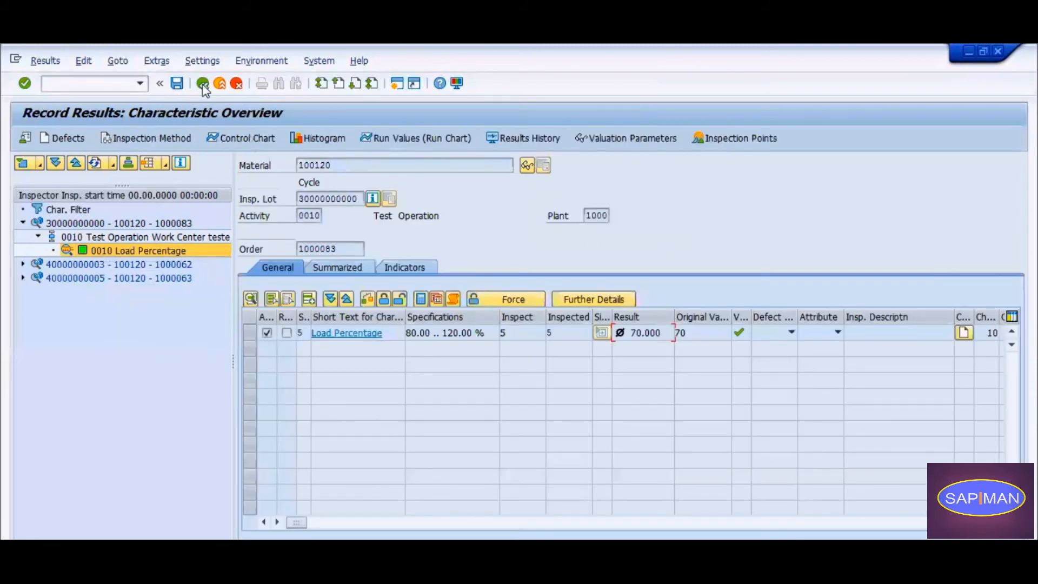
click(96, 161)
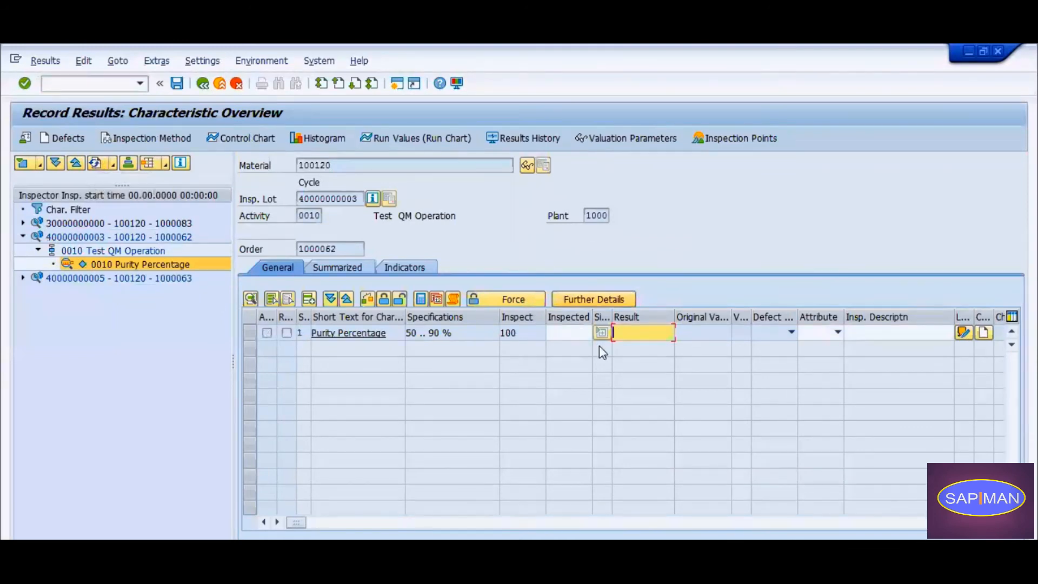
click(623, 327)
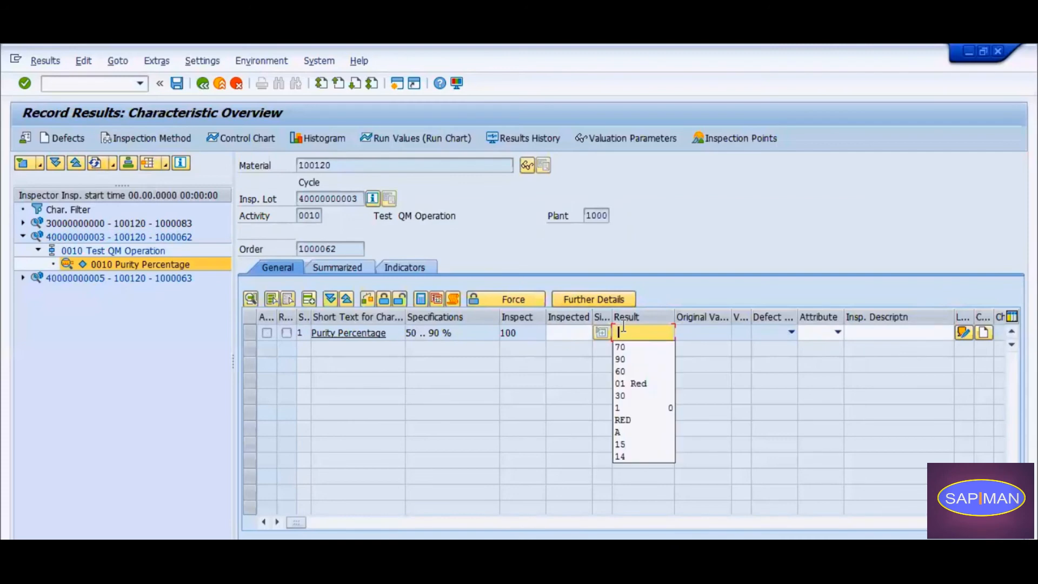
click(220, 84)
click(278, 323)
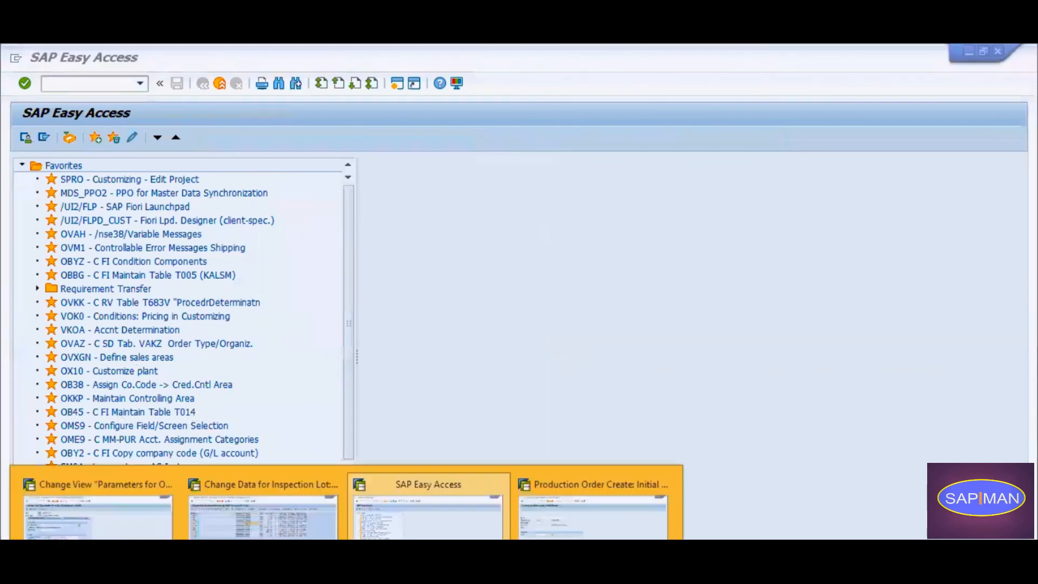
click(309, 516)
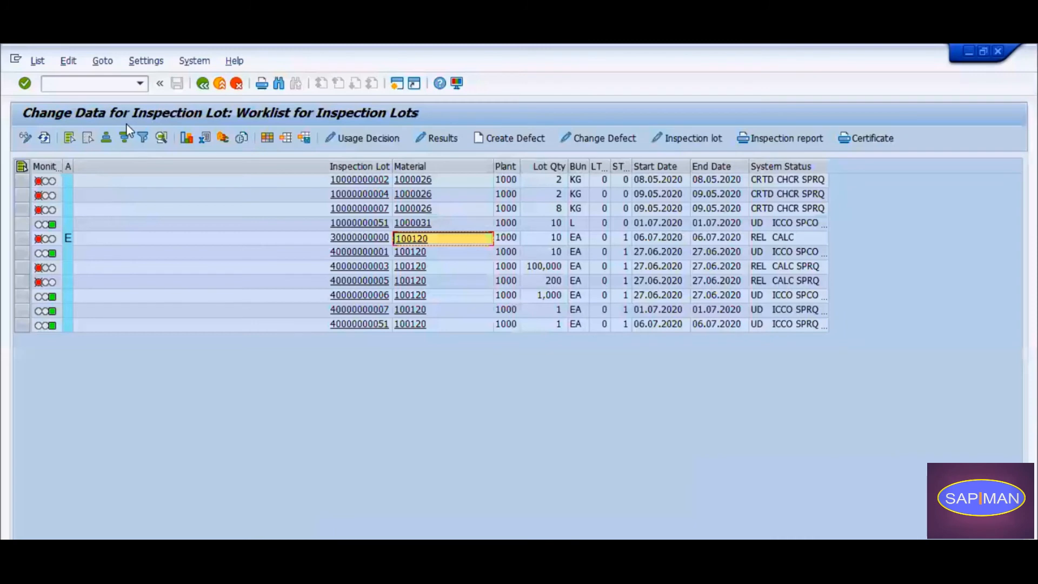
click(45, 138)
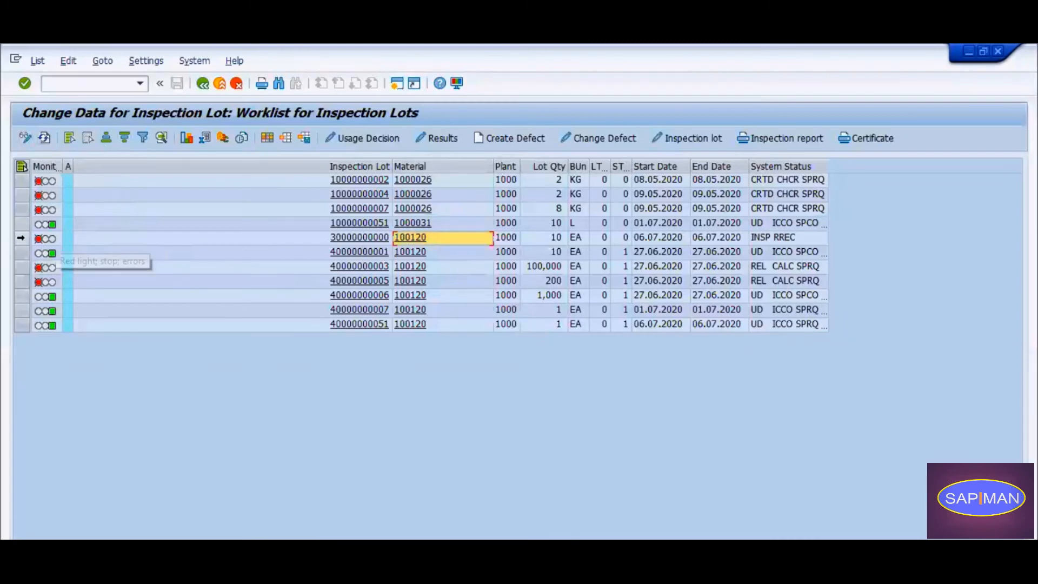
click(22, 238)
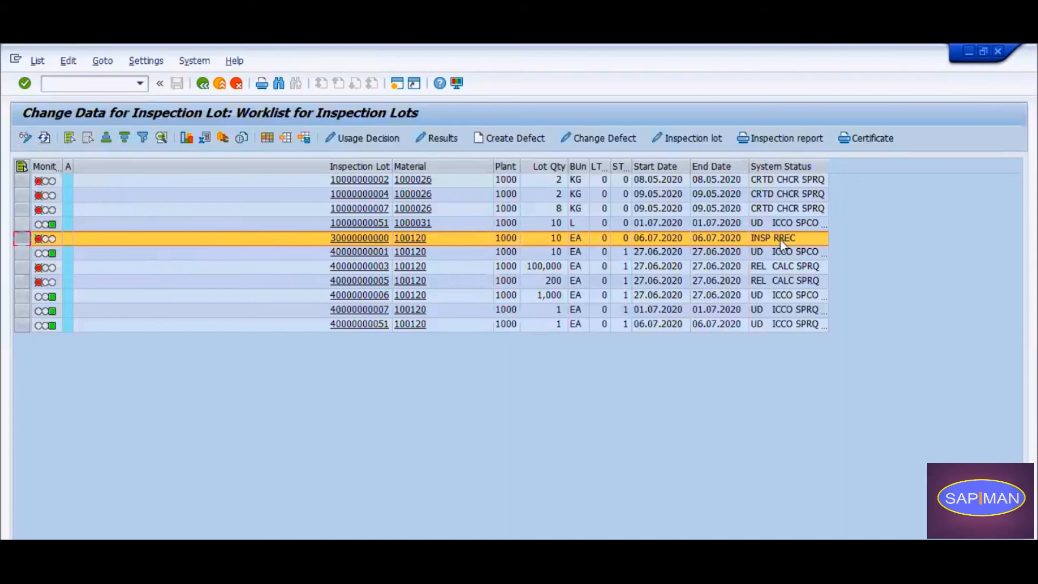
Enter usage decision code A (Accept) from the 03 Production group for the selected inspection lot, acknowledging the order information message.
click(363, 139)
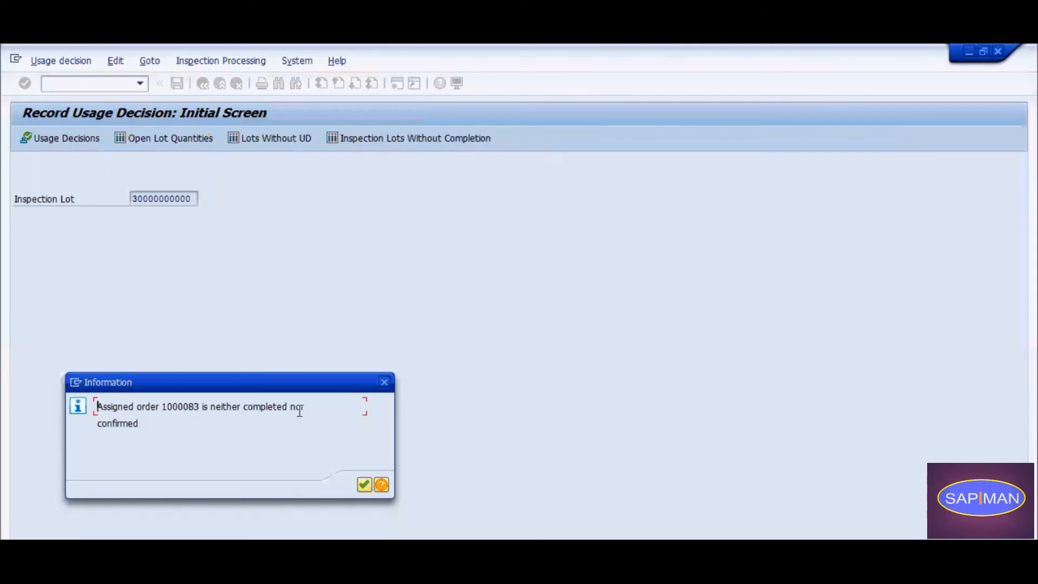
click(364, 485)
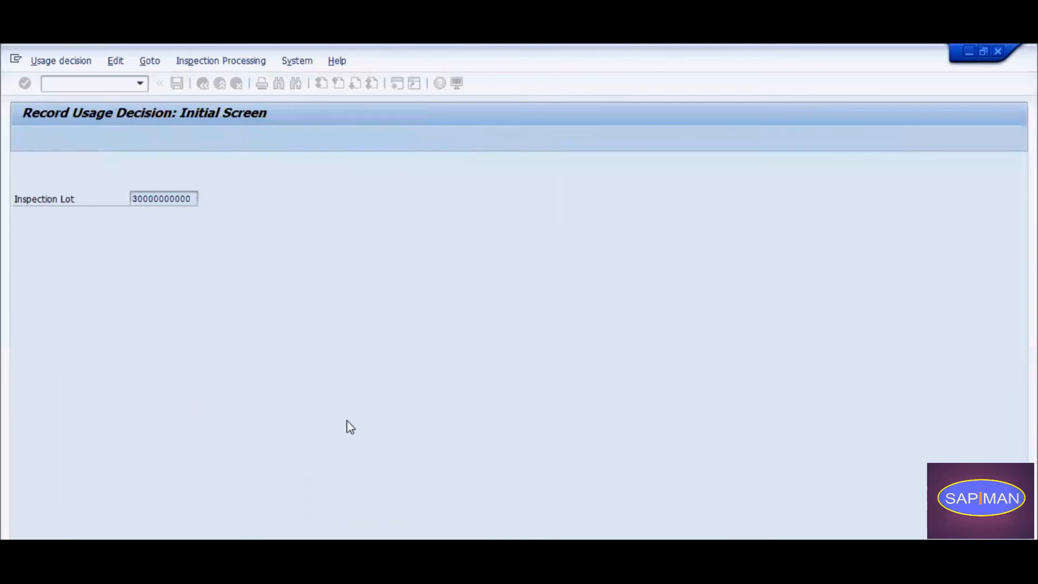
click(141, 467)
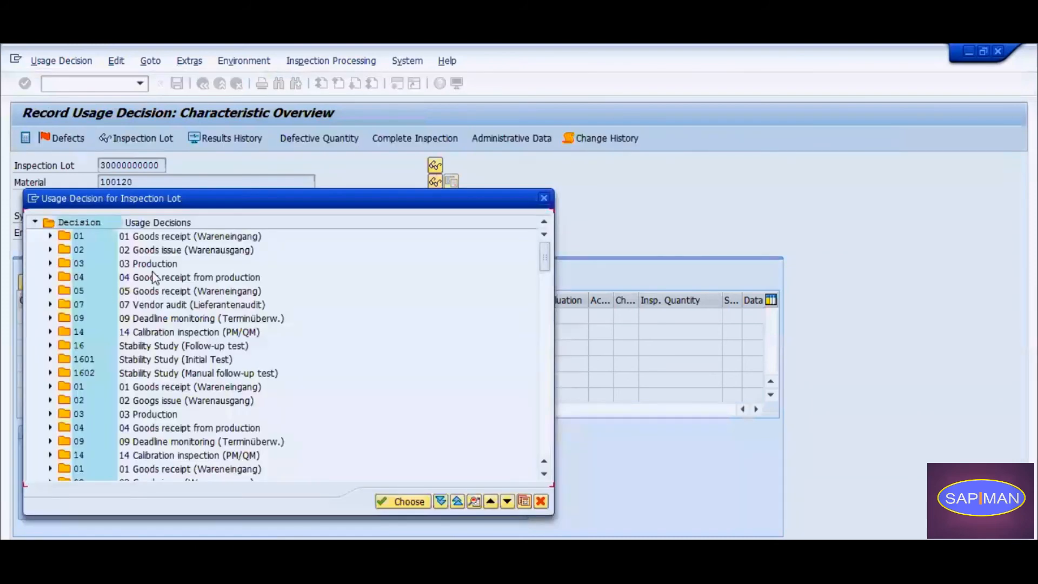
click(50, 264)
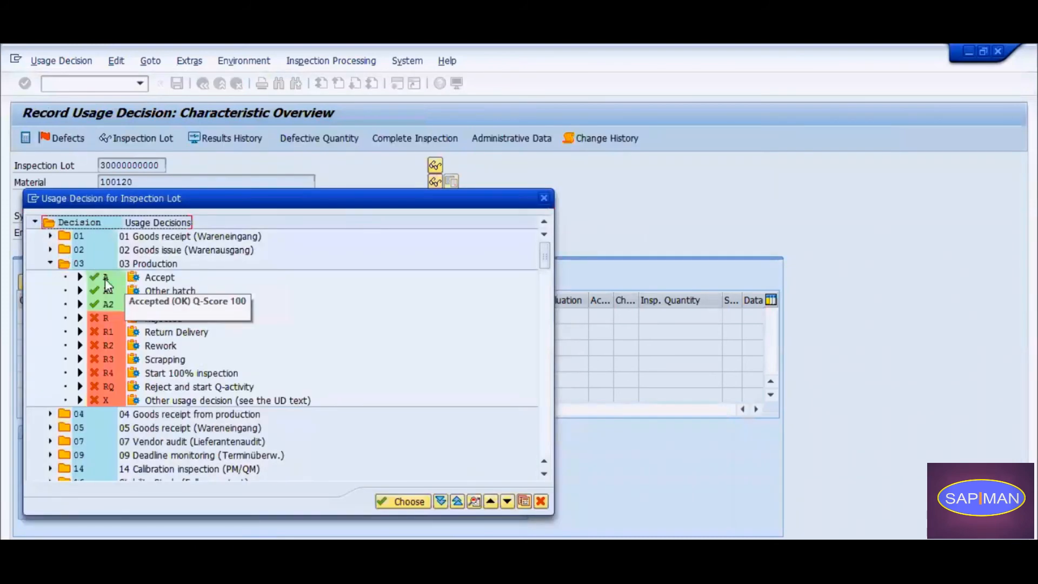
double_click(105, 278)
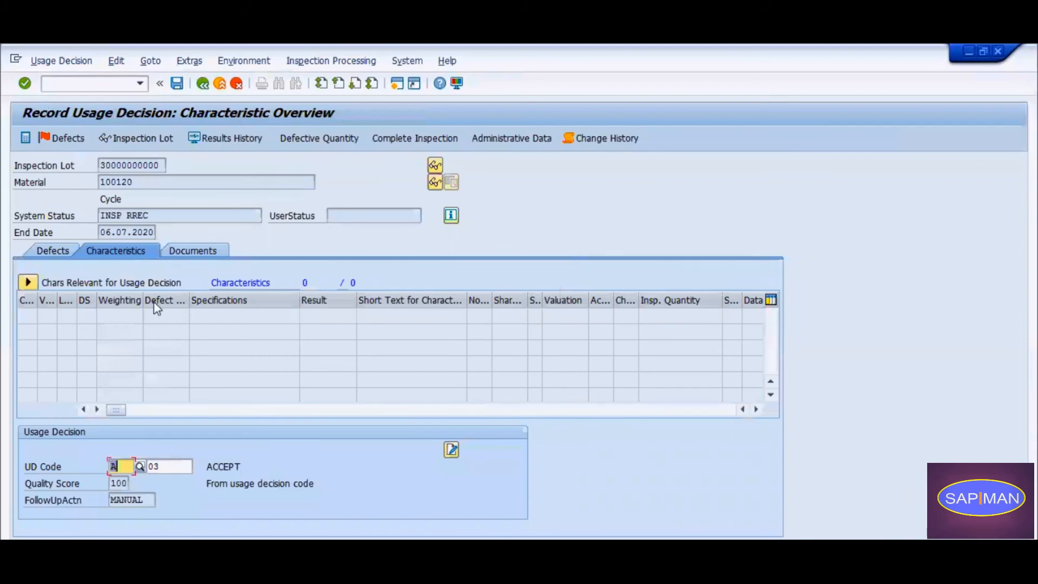
key(Return)
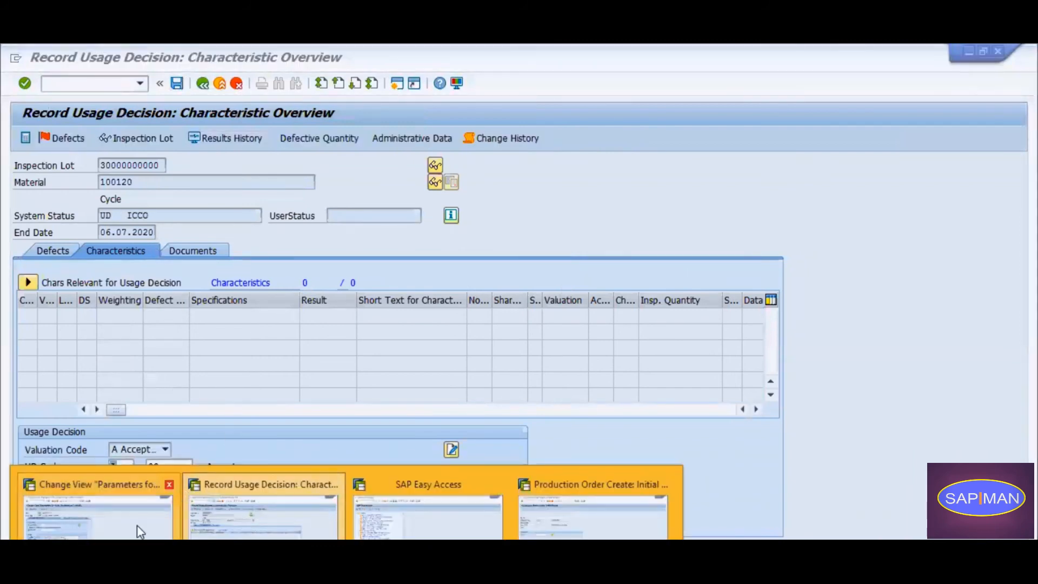
Glance at the order confirmation parameters session, save the usage decision and refresh the inspection lot worklist.
click(138, 527)
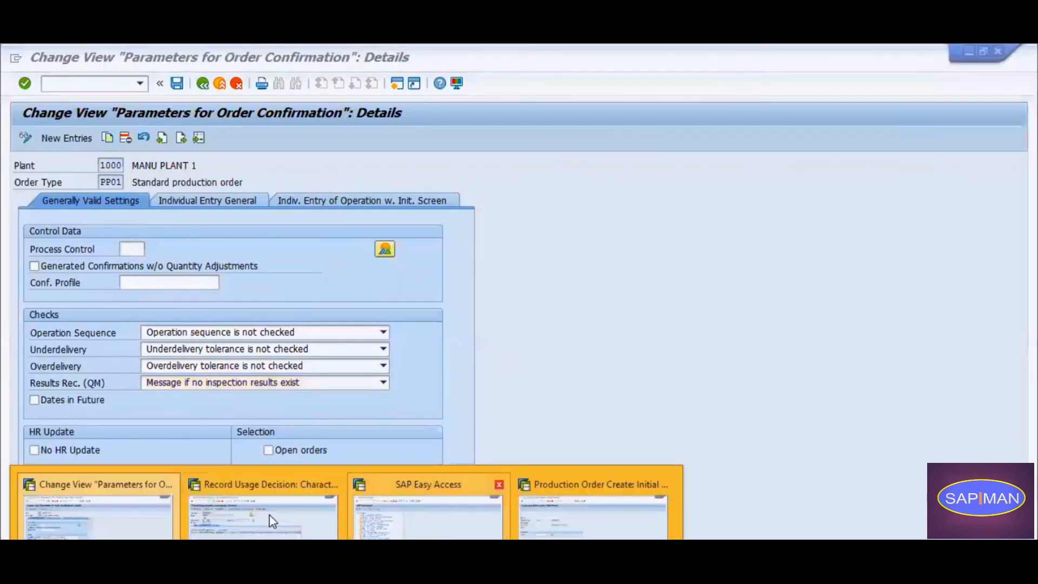
click(260, 514)
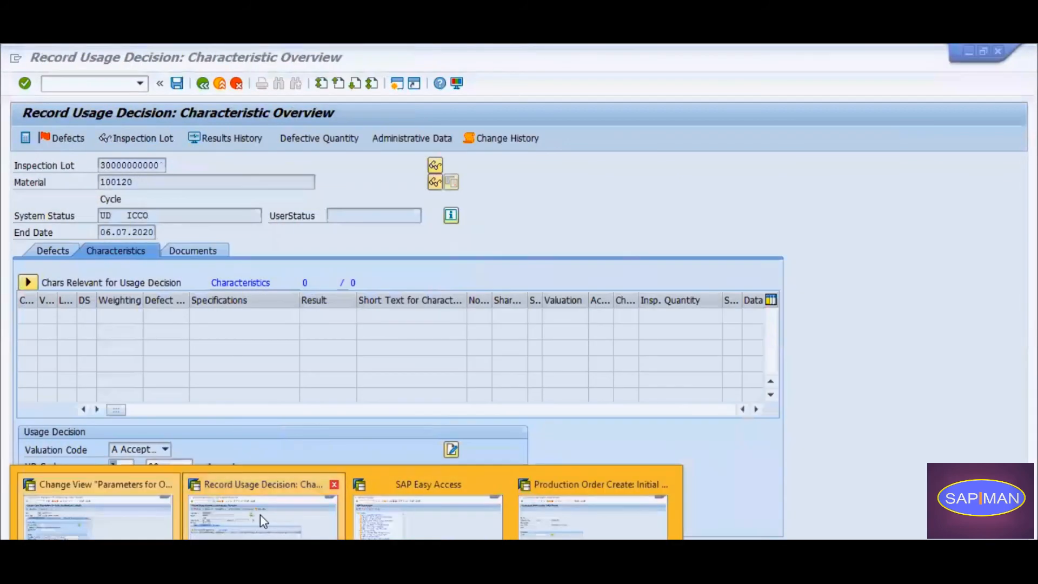
click(177, 83)
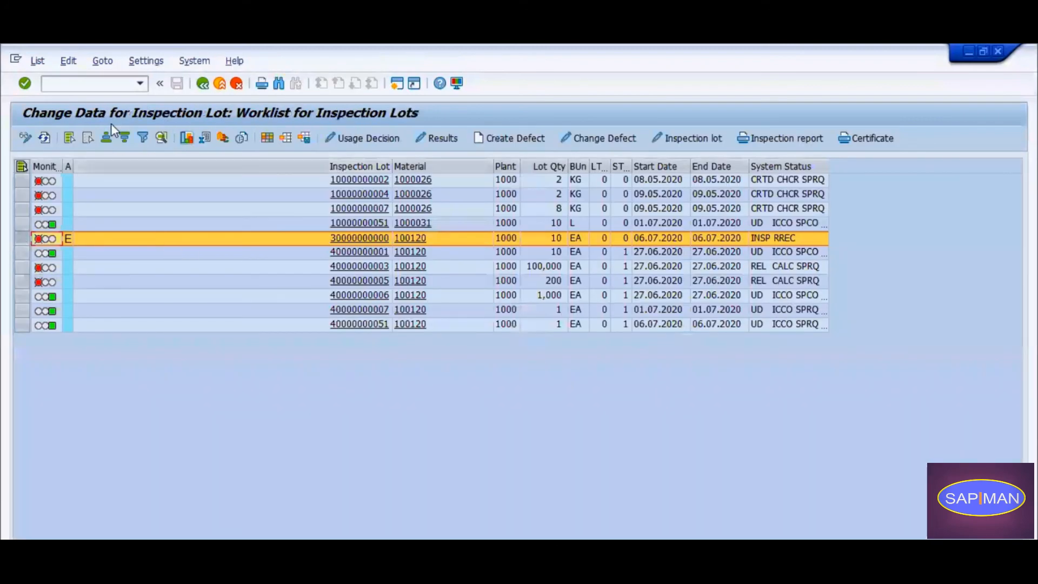
click(45, 137)
click(67, 240)
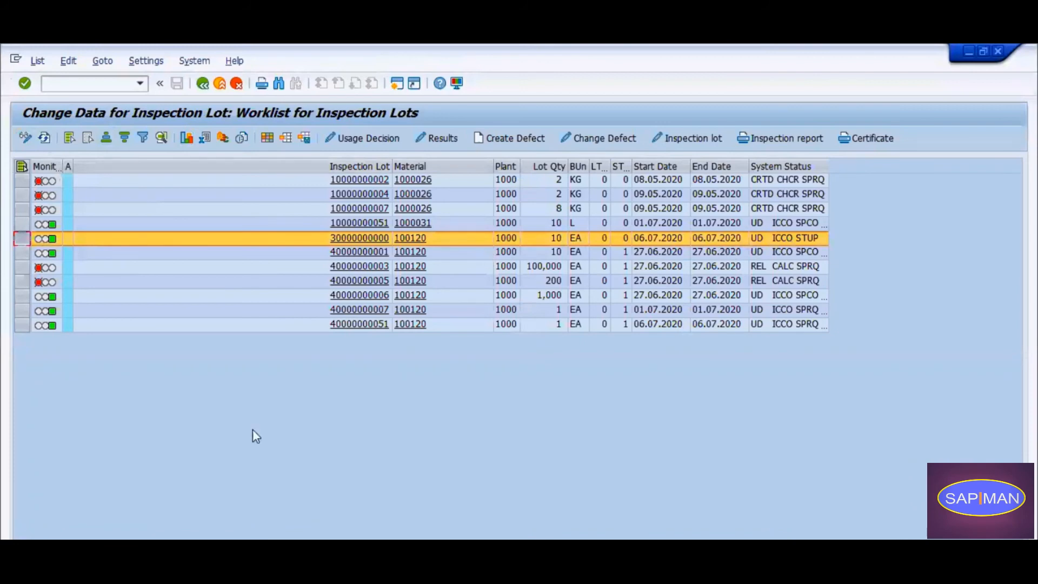
Set the Results Rec. (QM) check for plant 1000 and order type PP01 to "Error message if no insp. results exist".
click(216, 547)
click(271, 523)
click(216, 547)
click(114, 514)
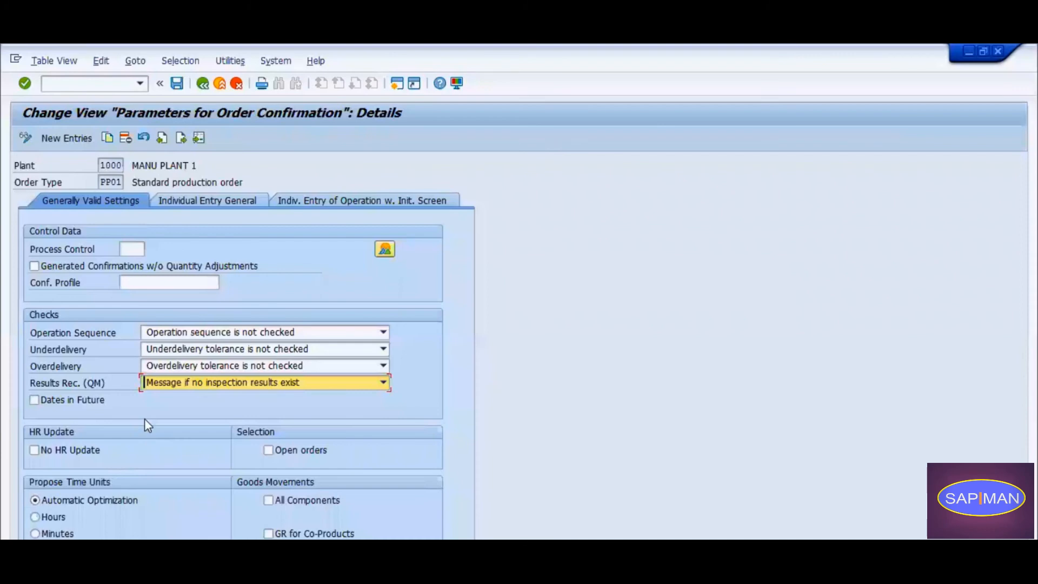
click(203, 384)
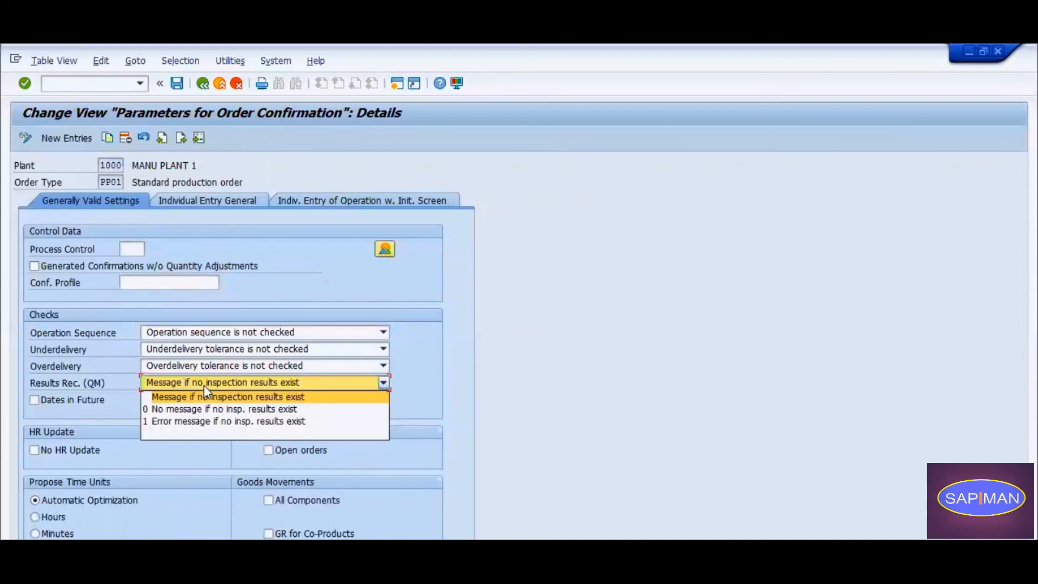
click(206, 427)
Save the order confirmation parameters and browse the existing own customizing requests for the transport prompt.
click(176, 83)
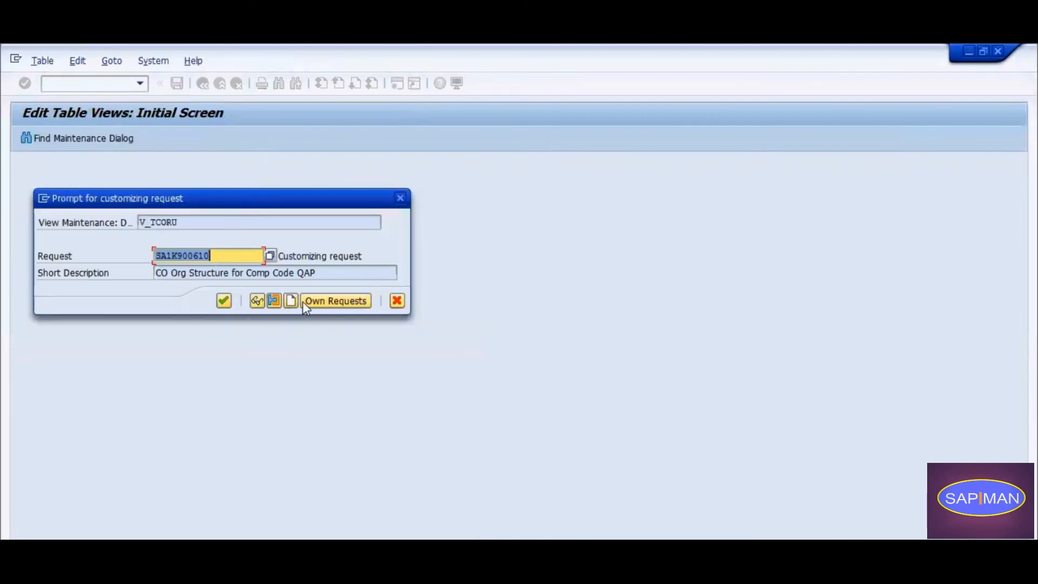
click(346, 303)
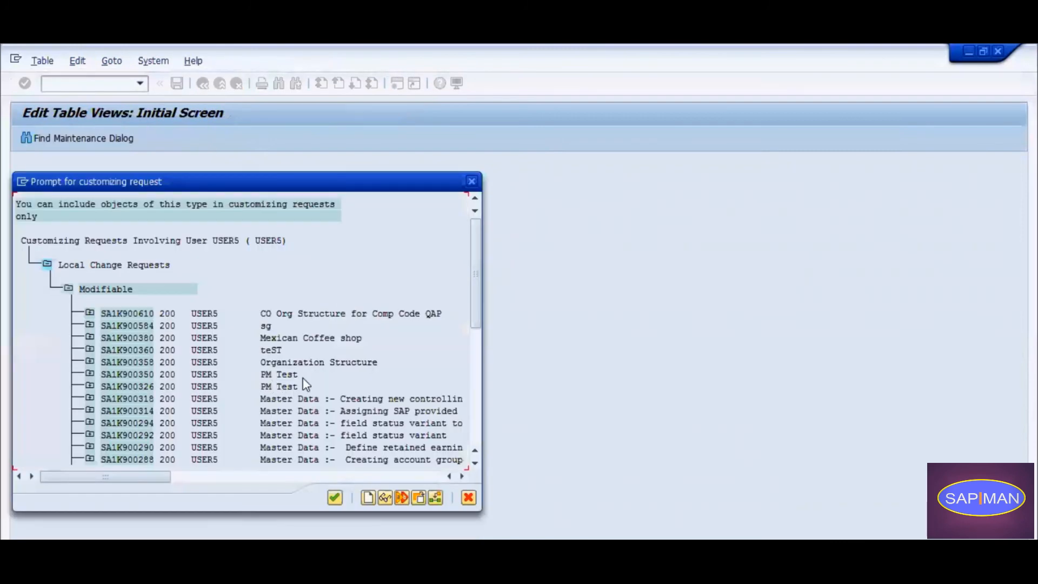
scroll(312, 398, down, 3)
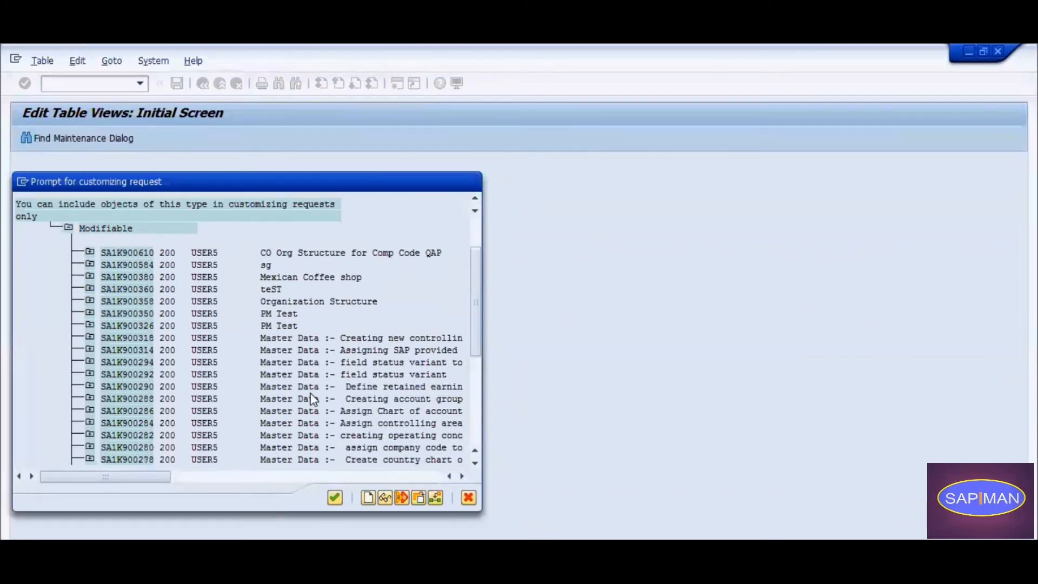
scroll(312, 399, down, 3)
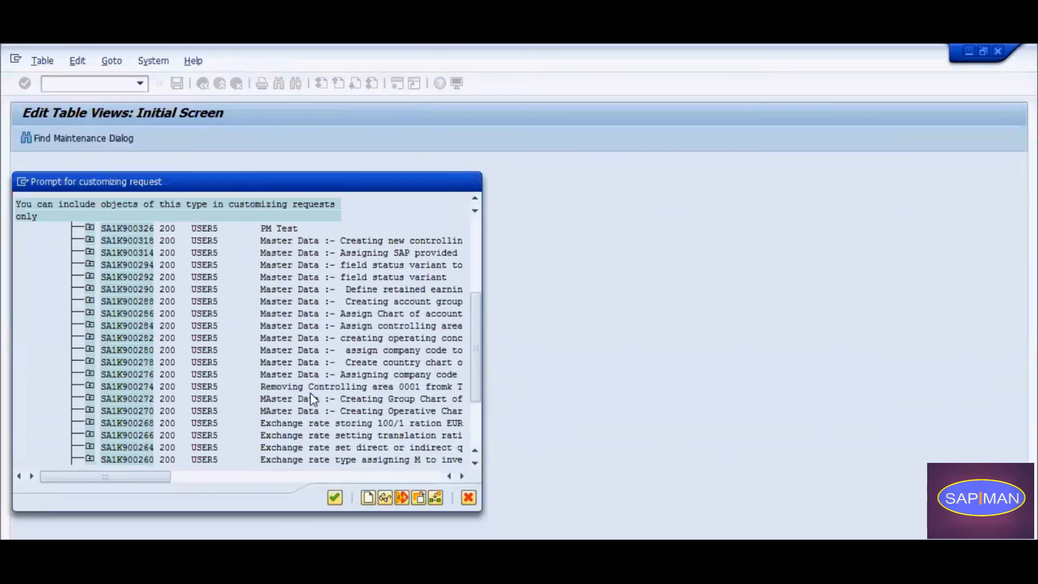
scroll(309, 397, down, 2)
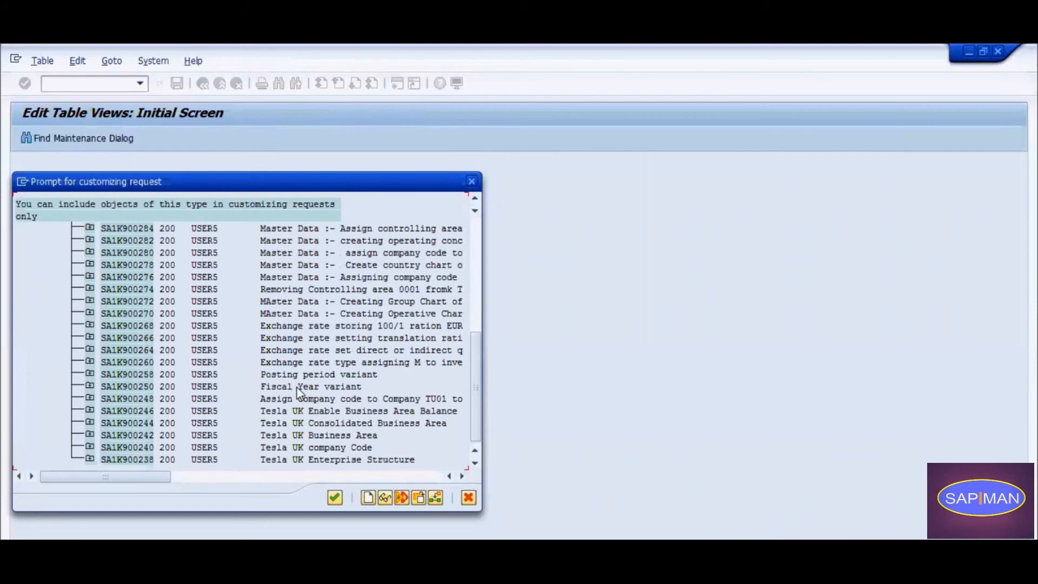
scroll(299, 393, up, 2)
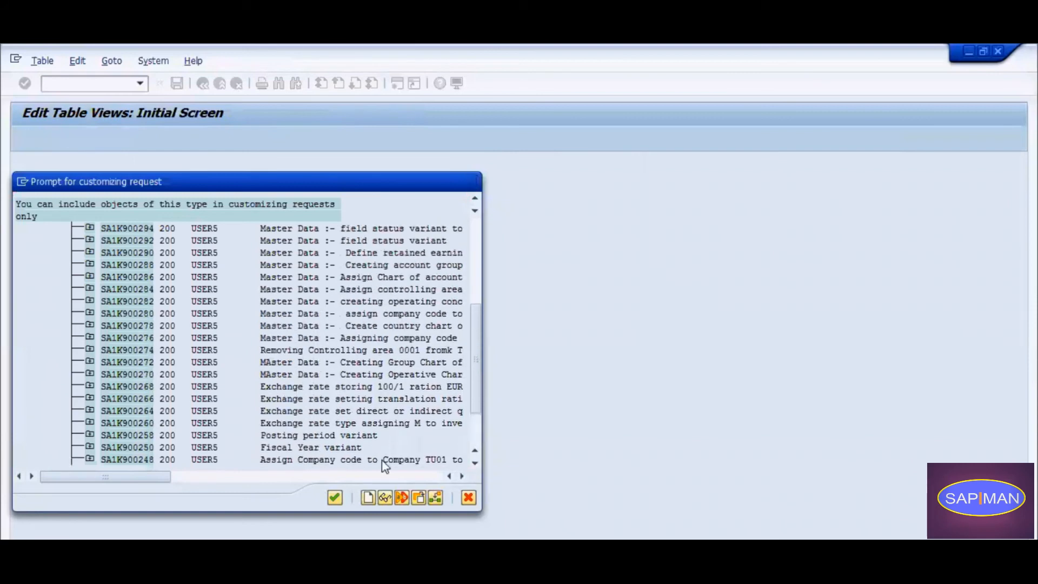
Create a customizing request with the short description "QM : Test Config for Inprocess Inspection".
click(367, 498)
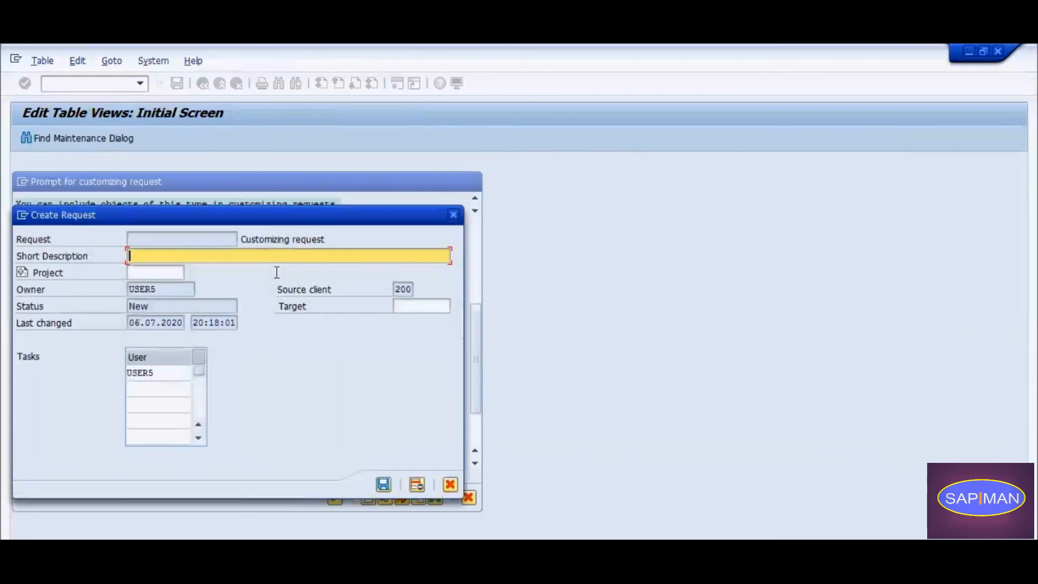
text(: QM)
text( Test )
text(Config for In)
text(proc)
text(ess Inspection)
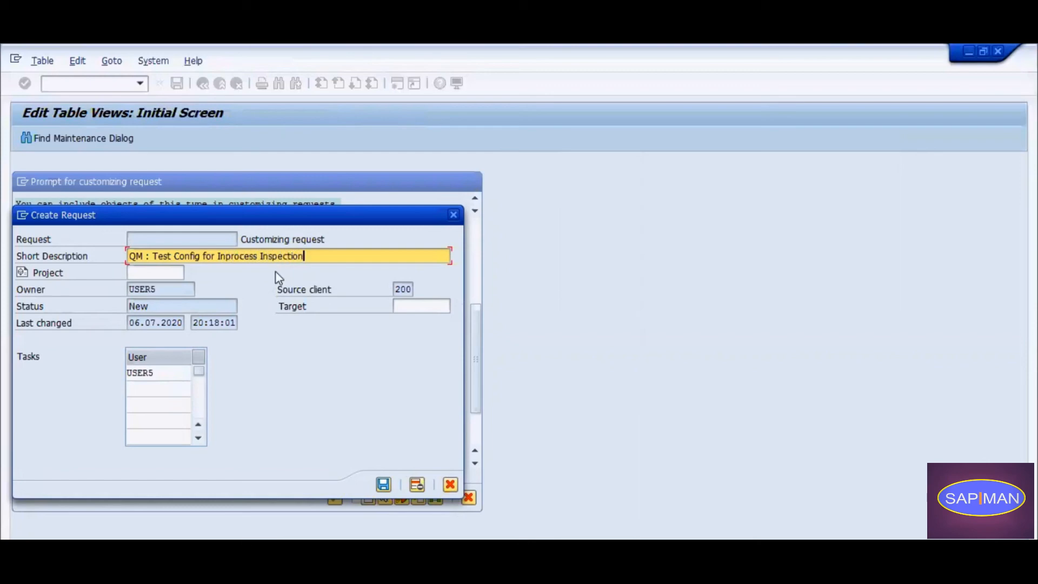
key(Return)
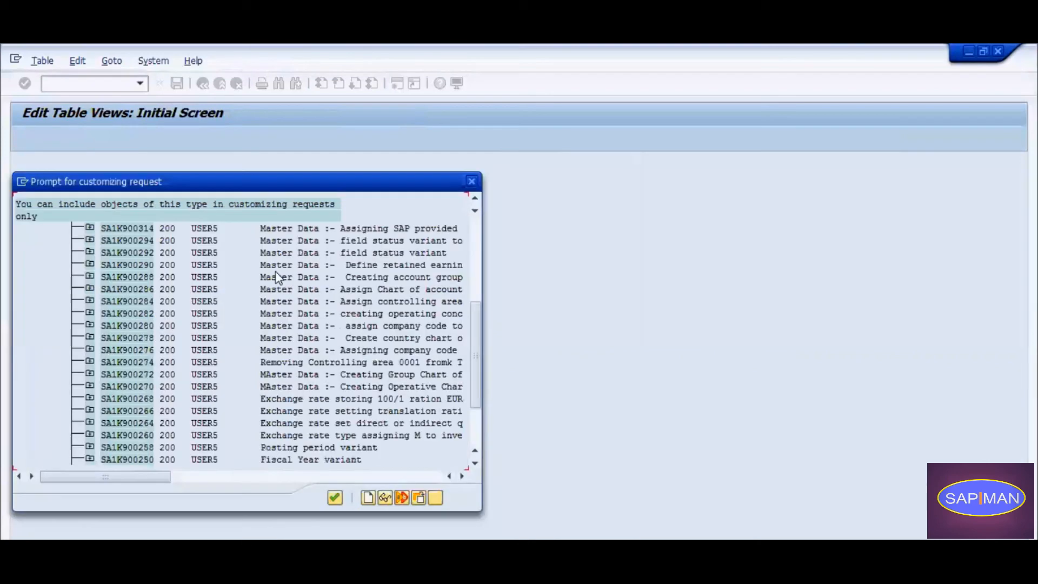
Assign the "QM : Test Config for Inprocess Inspection" request to the parameter change and confirm the save.
scroll(398, 314, up, 4)
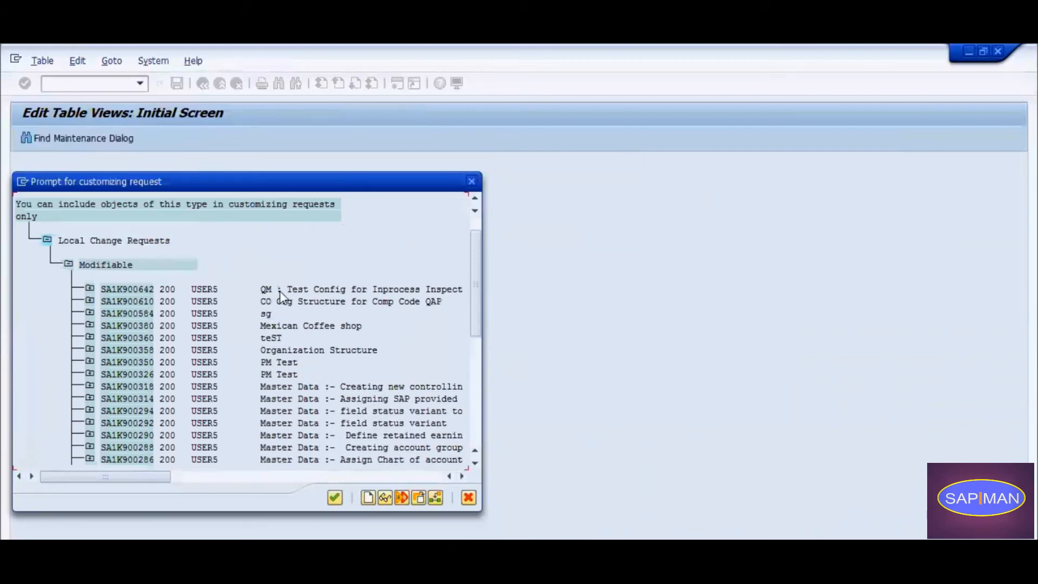
double_click(124, 278)
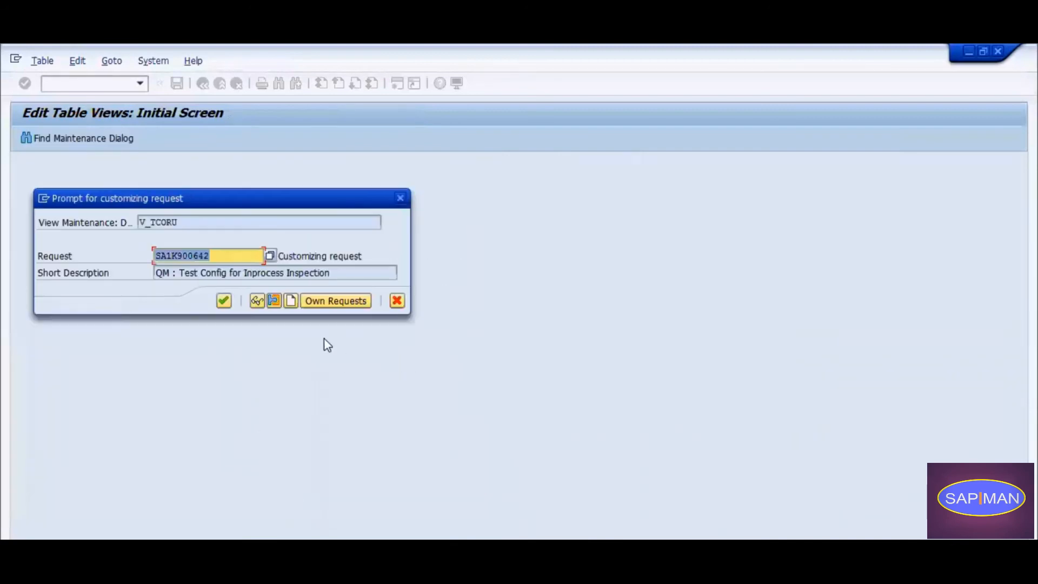
click(224, 303)
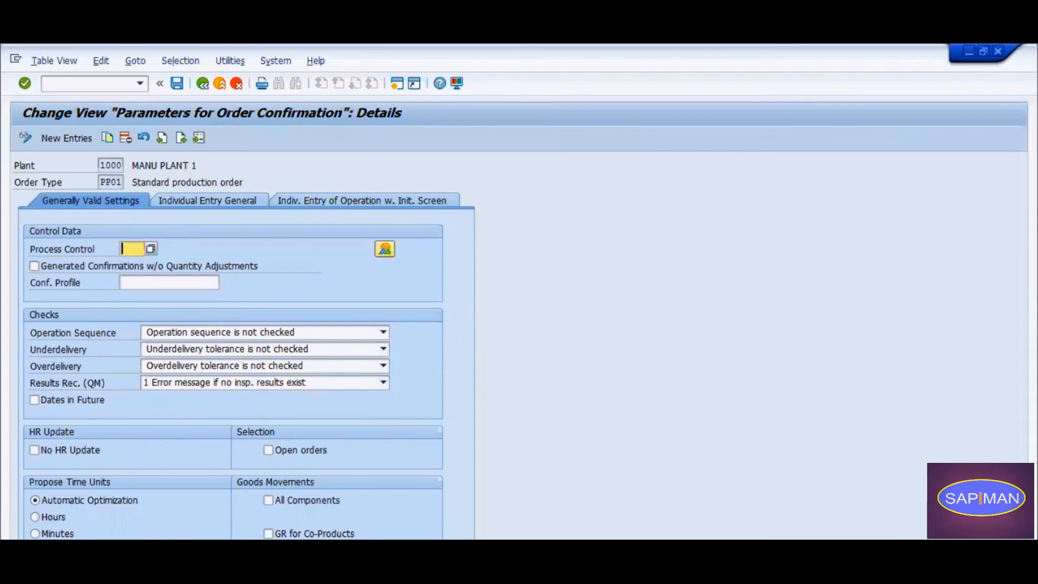
Switch to another session and start transaction CO01 for material 100120, plant 1000, order type PP01.
click(411, 470)
text(co01)
key(Return)
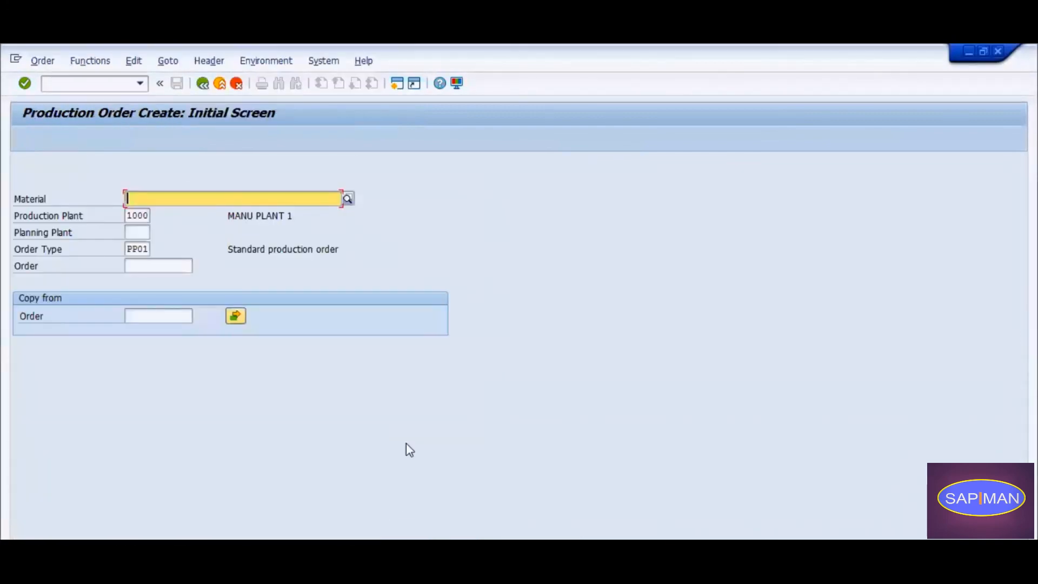
text(100120)
key(Return)
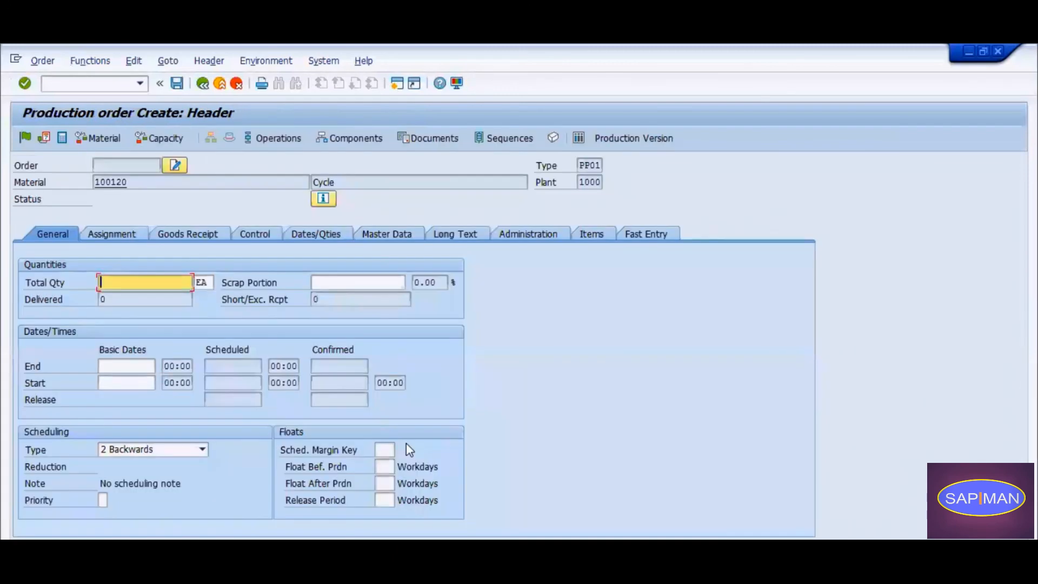
Set the production order's total quantity to 5 EA, fill in its basic dates and have it scheduled.
key(Down)
text(5)
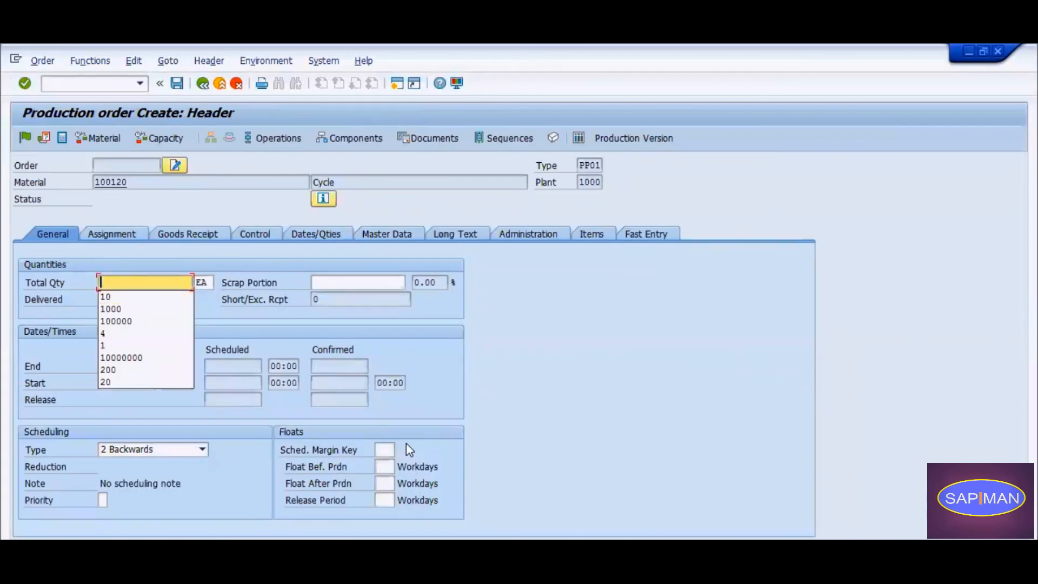
key(Return)
key(Return)
key(Tab)
key(Down)
key(Return)
key(Return)
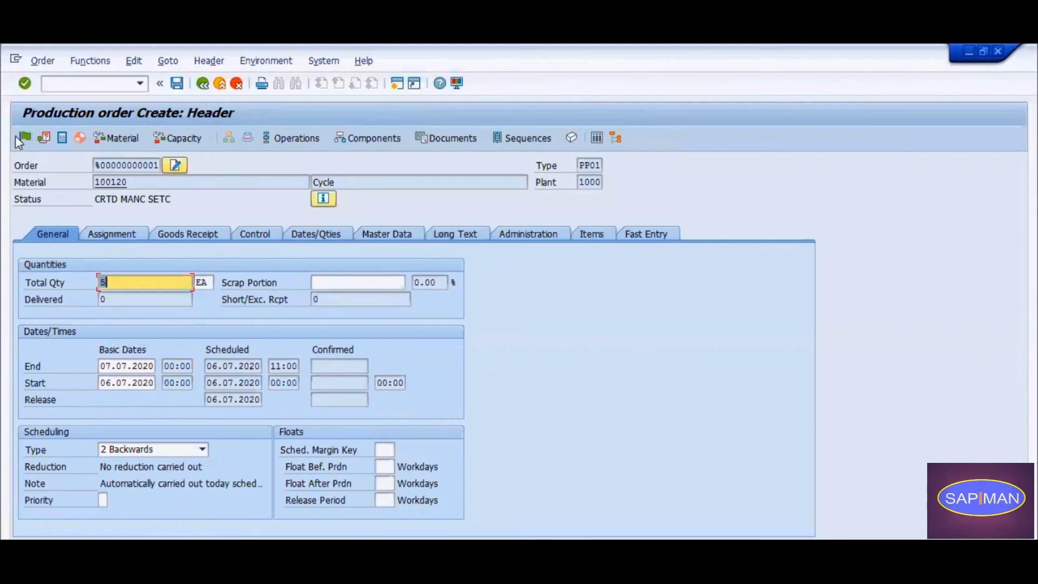
Examine the production order's system status details before release and return to the order header.
drag(94, 196, 174, 199)
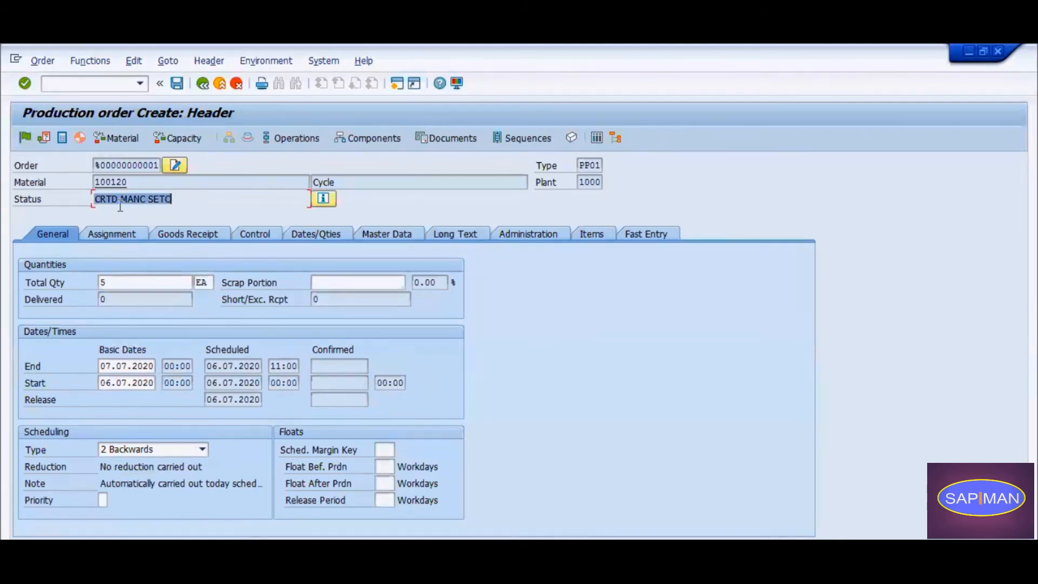
click(320, 201)
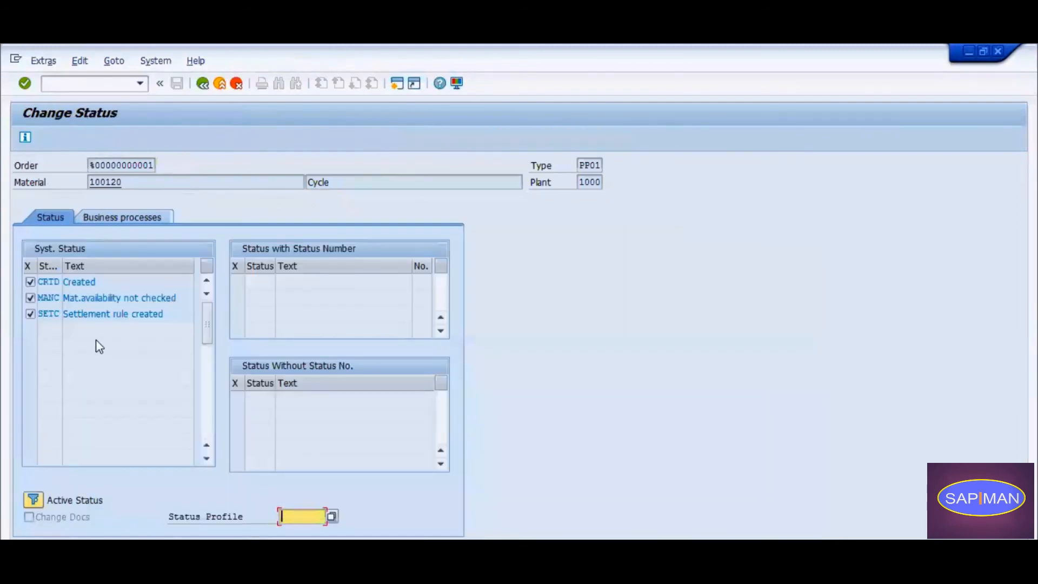
click(203, 87)
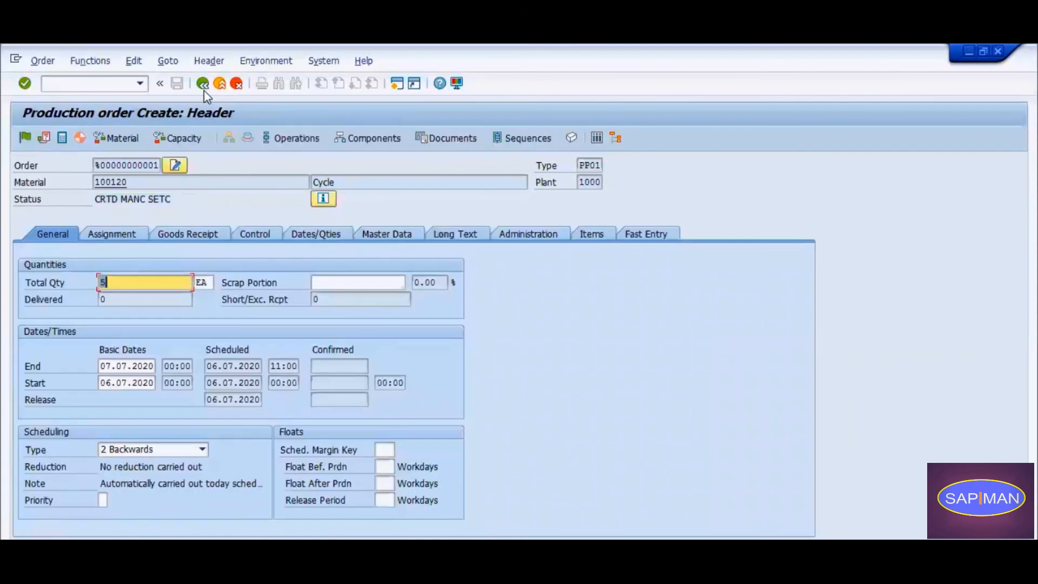
Release the production order, check its system status for the inspection lot assignment, and save the order.
click(23, 140)
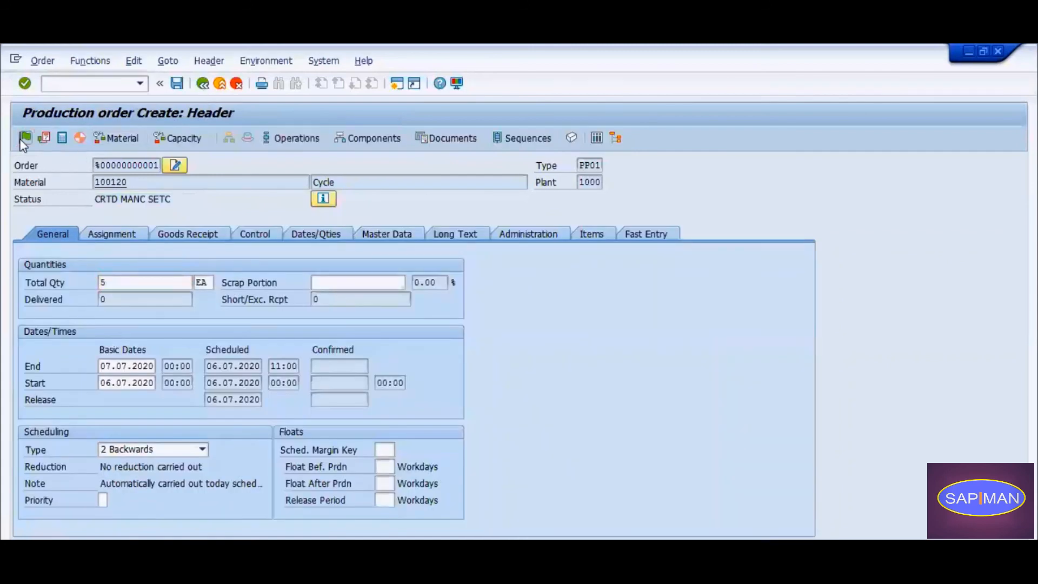
double_click(125, 200)
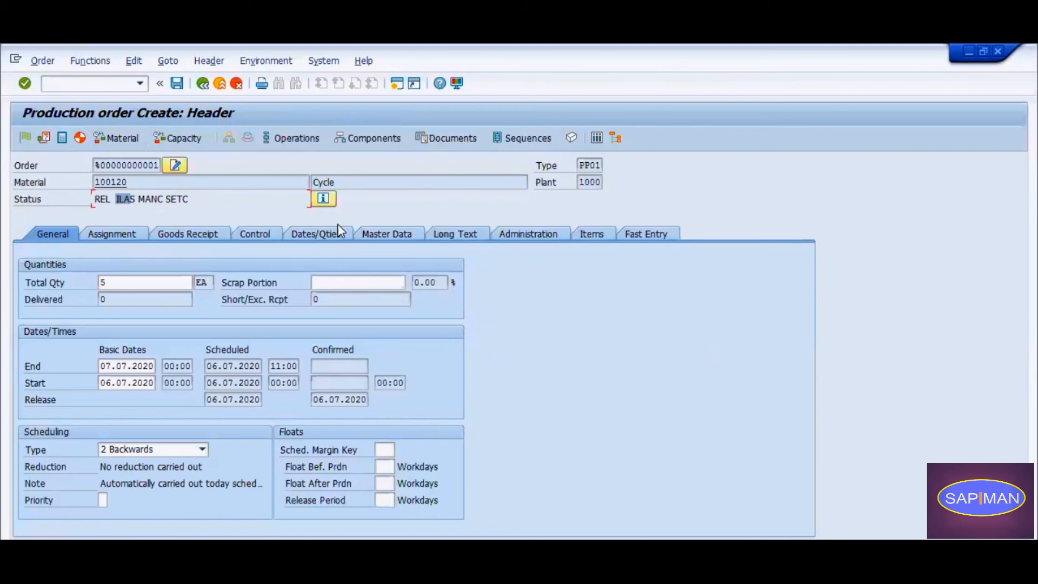
click(323, 199)
drag(65, 299, 157, 298)
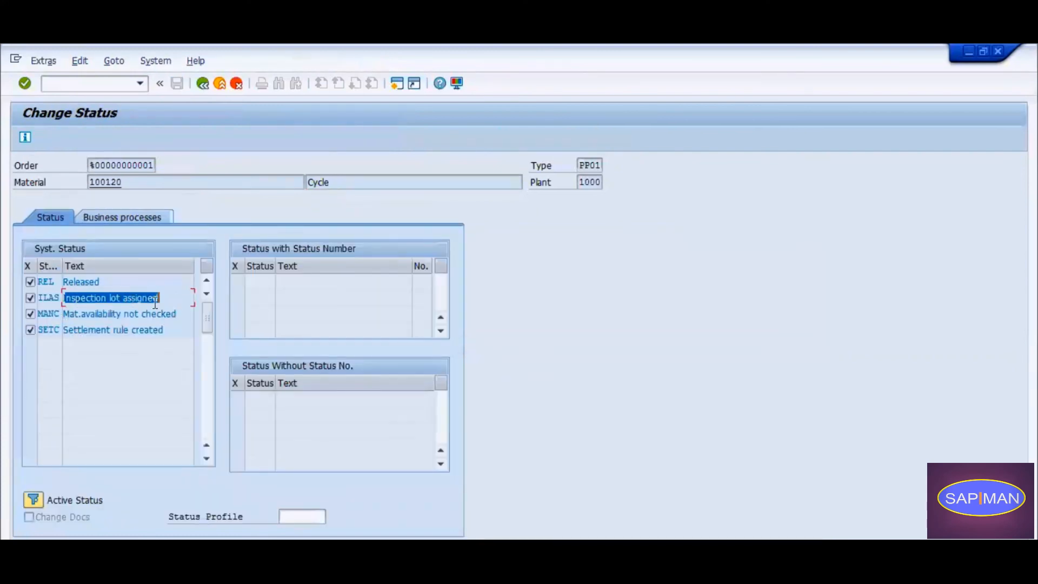
click(210, 85)
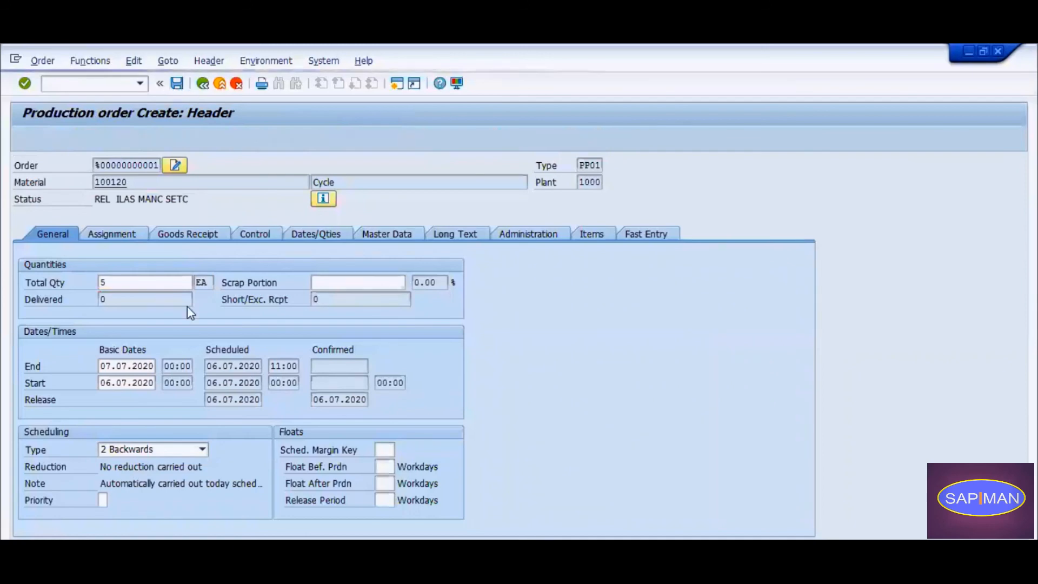
click(223, 377)
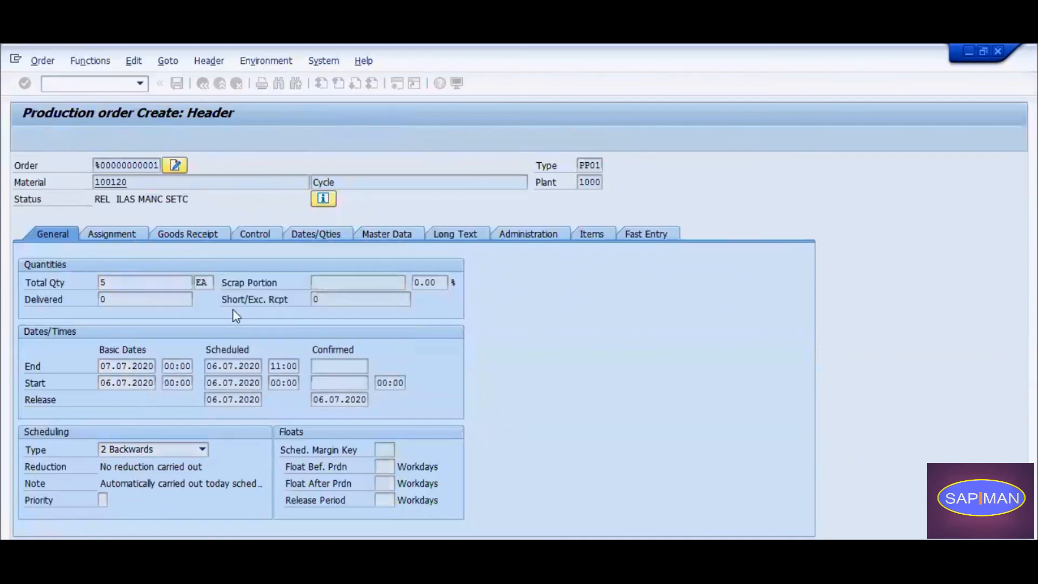
mouse_move(428, 538)
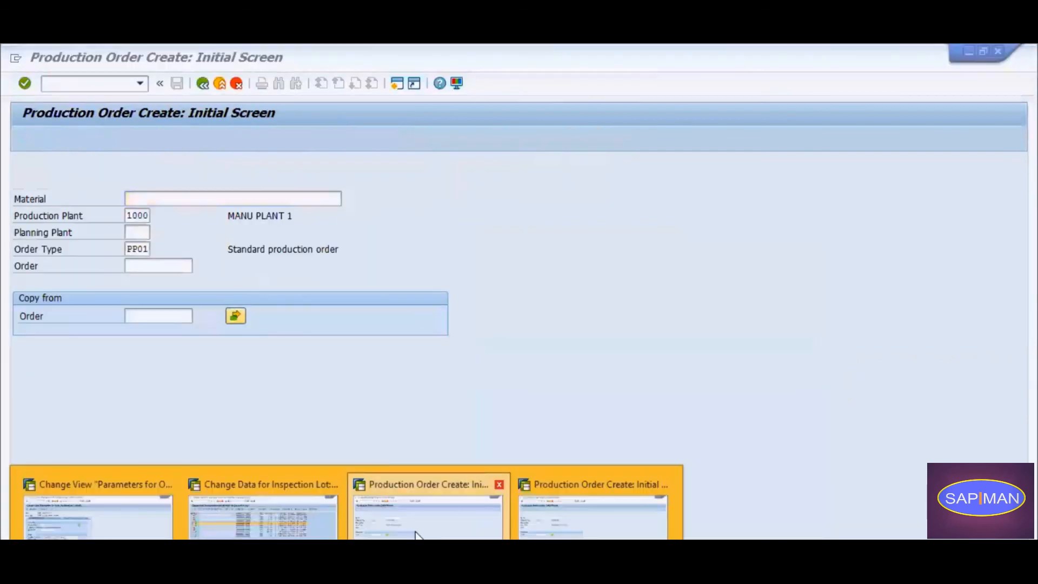
click(265, 516)
click(46, 136)
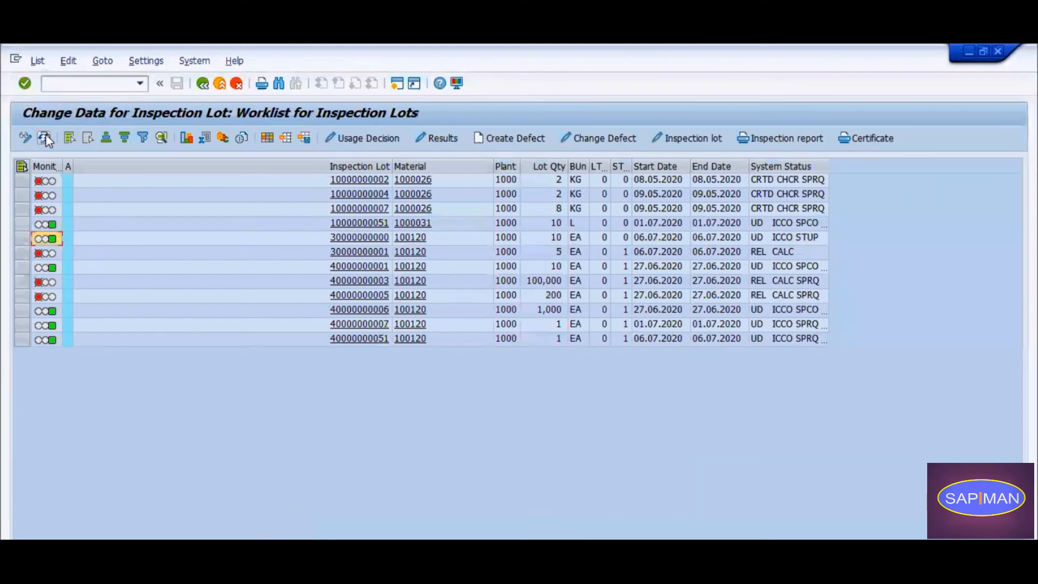
click(22, 253)
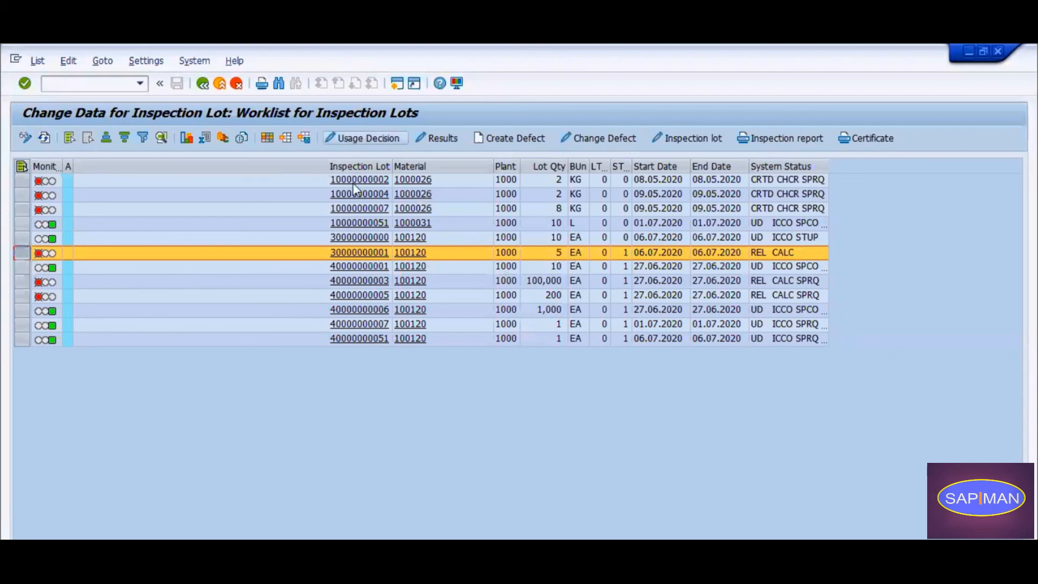
click(363, 138)
click(361, 485)
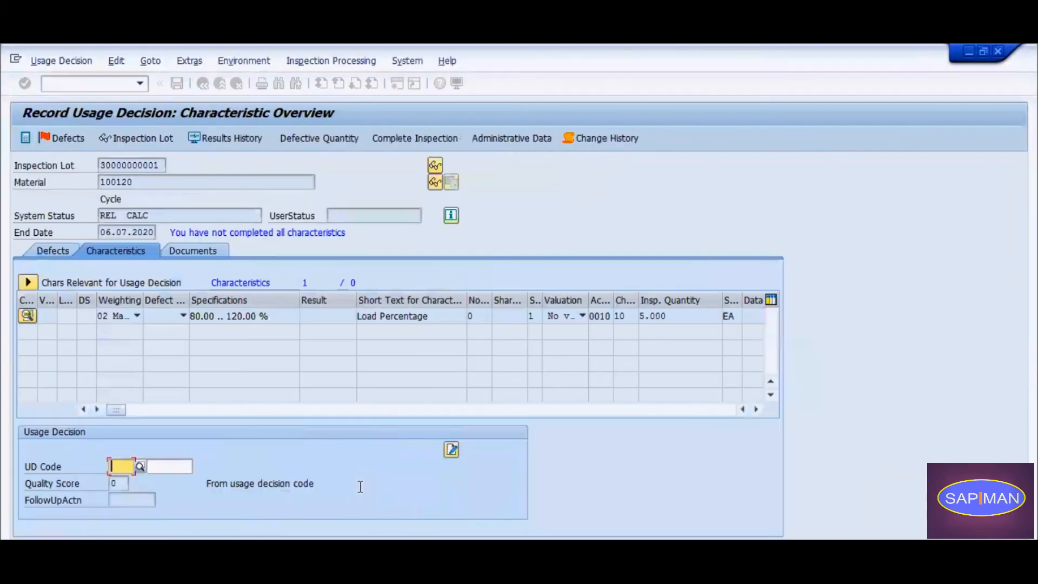
click(202, 84)
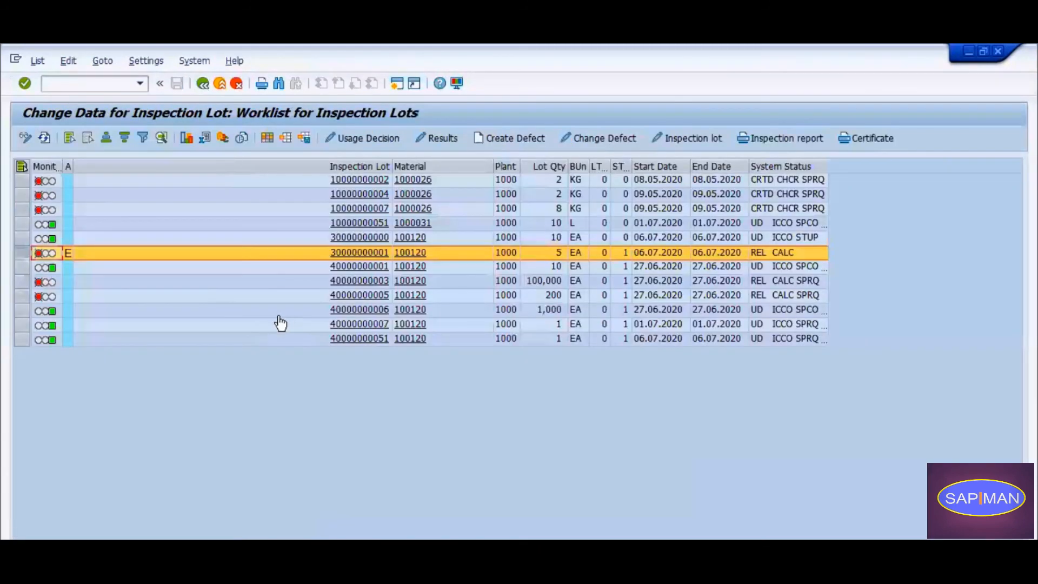
click(44, 138)
Switch to the order confirmation parameters and review the Results Rec. (QM) options, keeping "Error message if no insp. results exist".
click(244, 581)
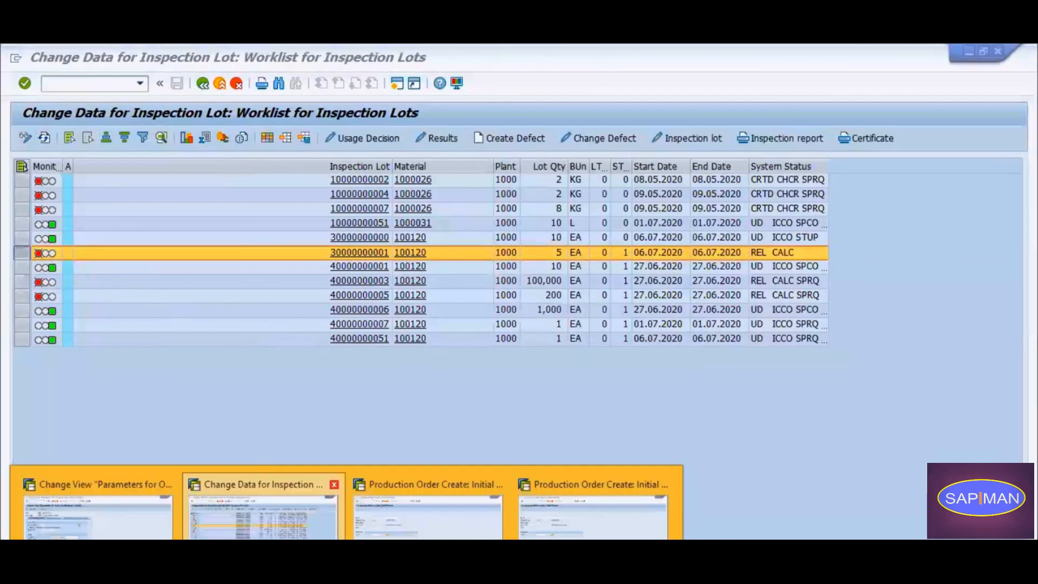
click(110, 533)
click(202, 384)
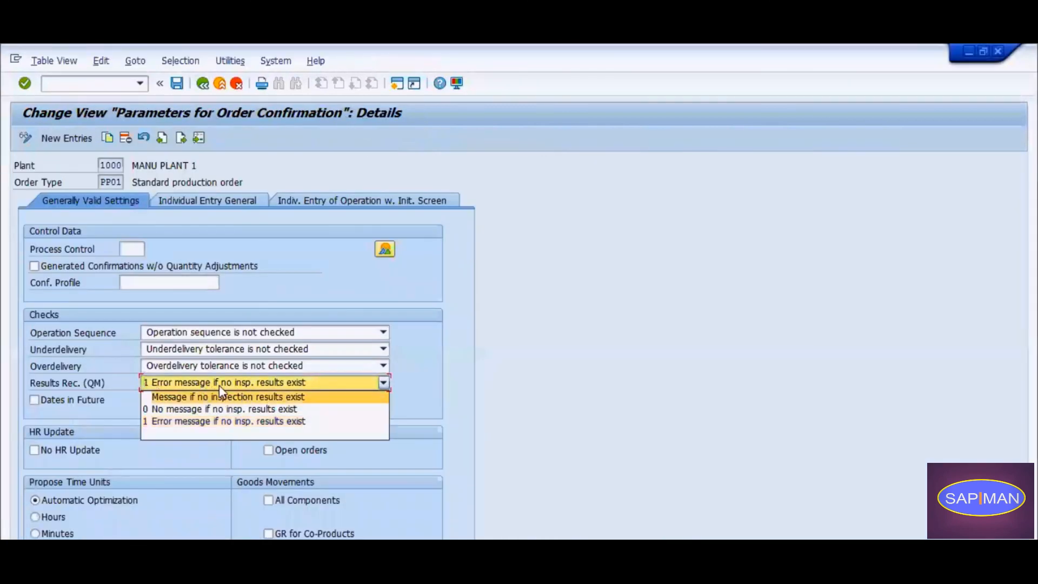
click(288, 421)
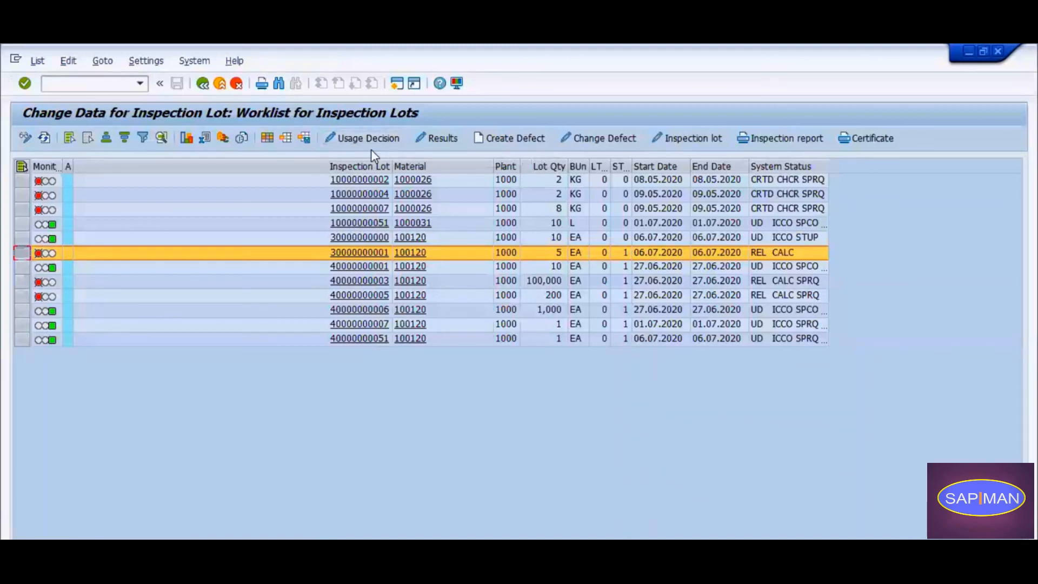
Refresh the inspection lot worklist, then switch to the production order creation session and exit it to SAP Easy Access.
click(44, 139)
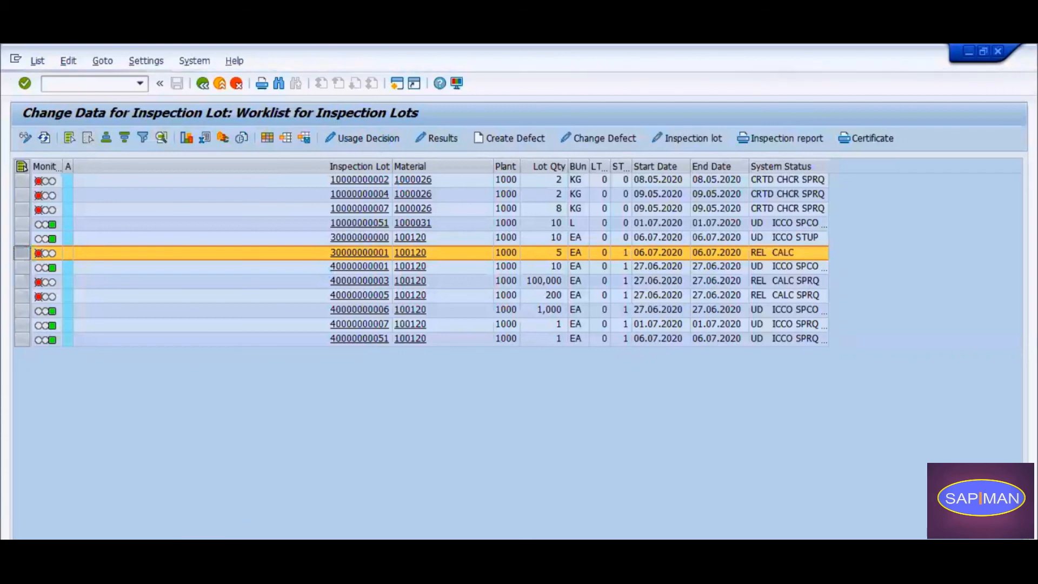
click(427, 506)
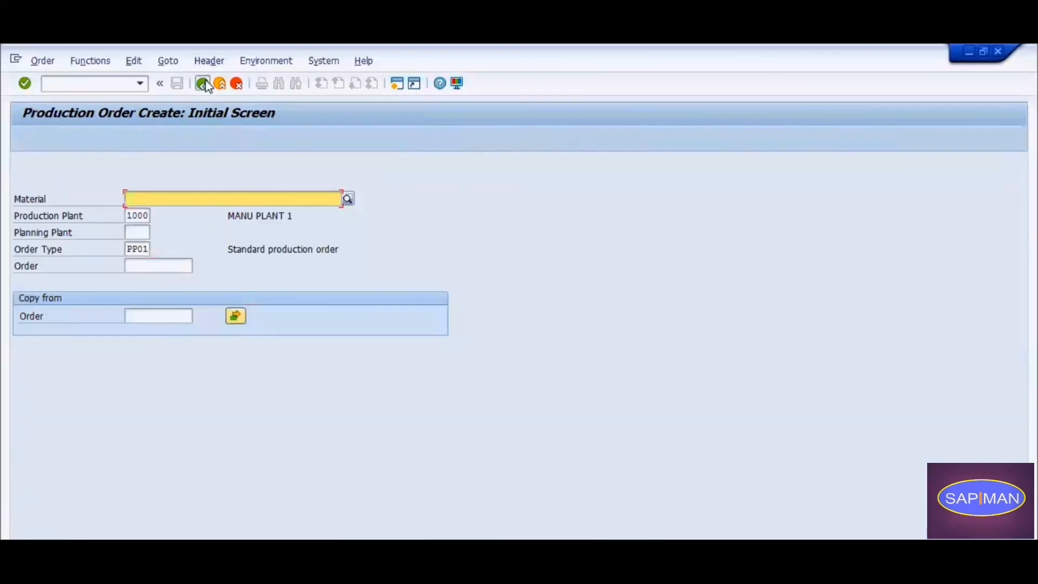
click(205, 84)
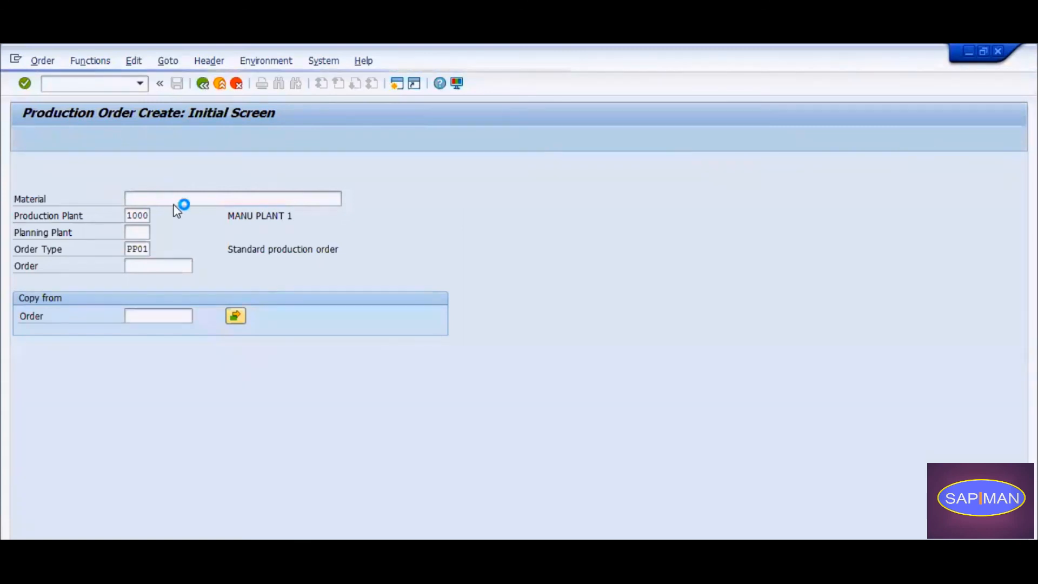
mouse_move(226, 520)
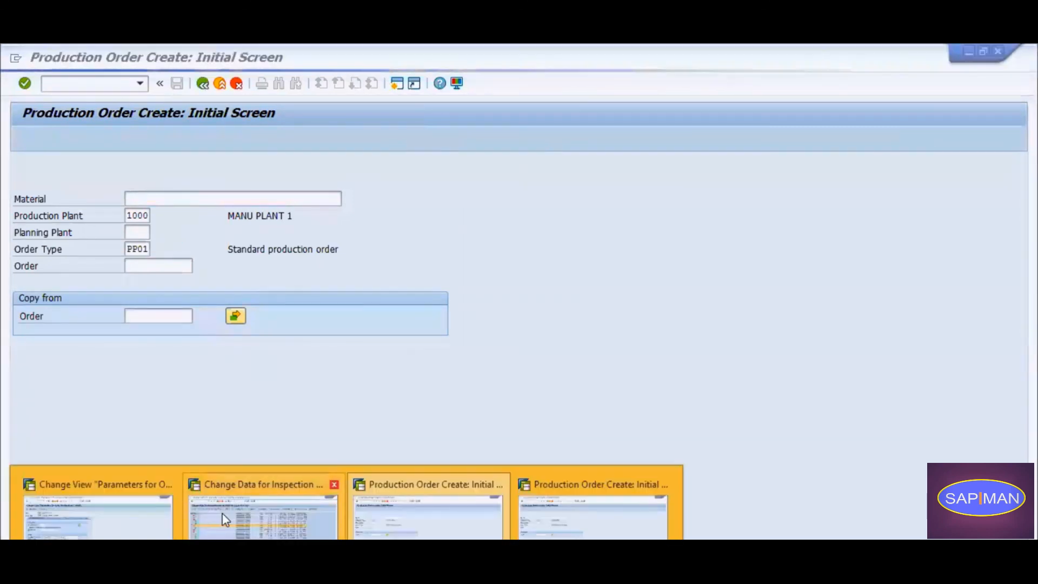
click(111, 522)
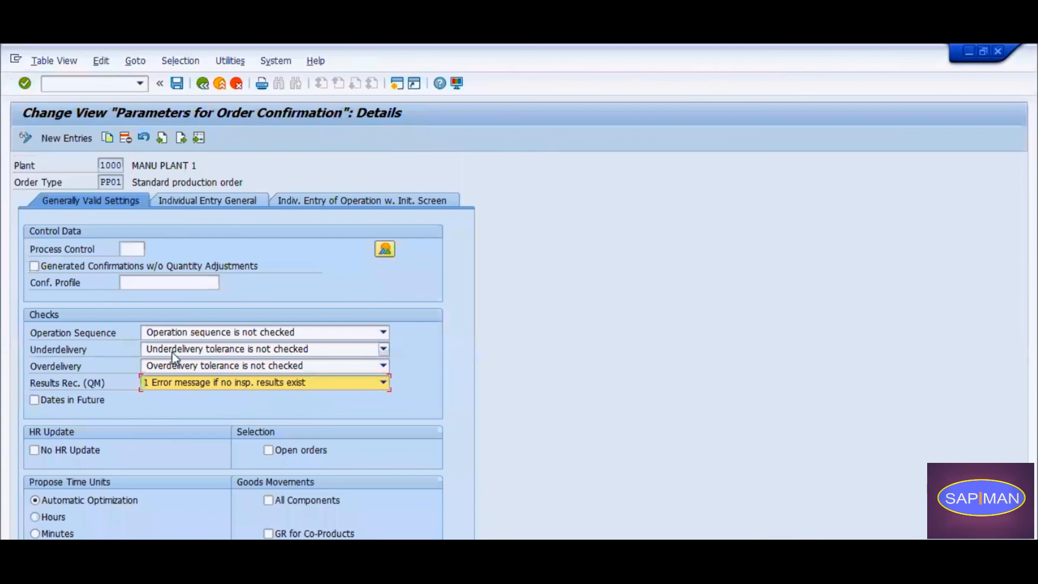
click(177, 385)
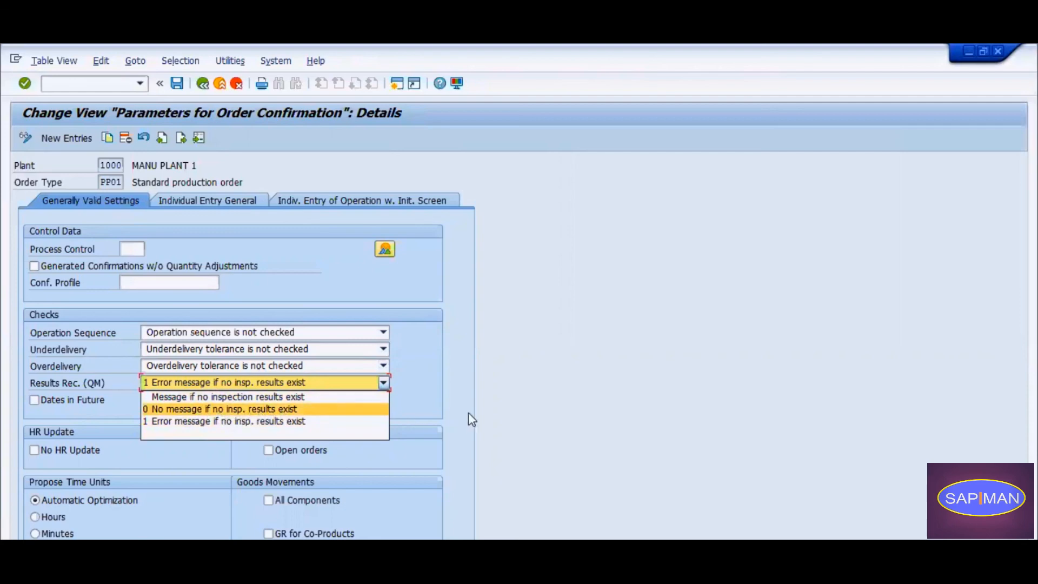
click(430, 393)
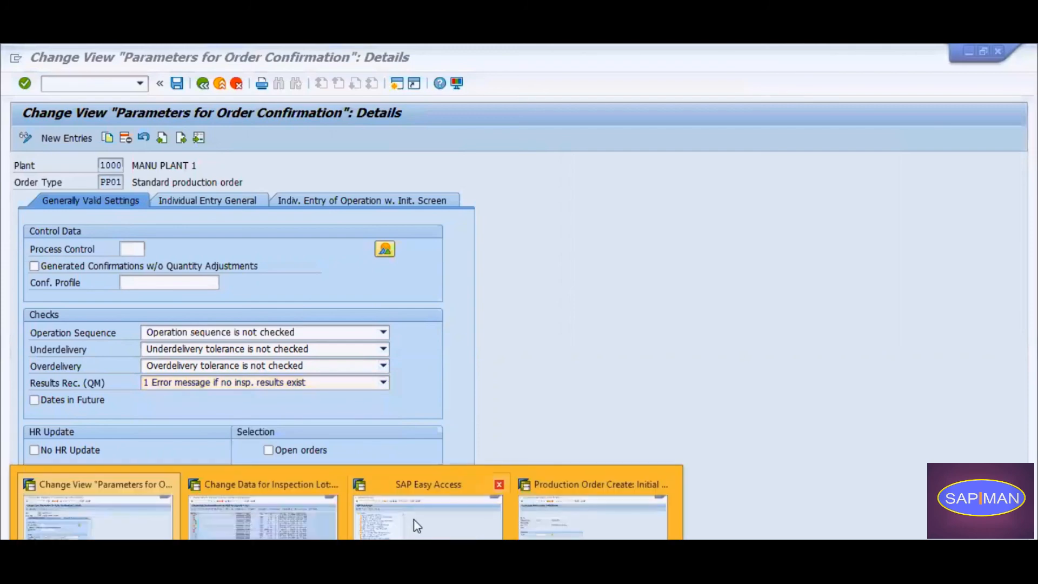
click(287, 519)
click(21, 253)
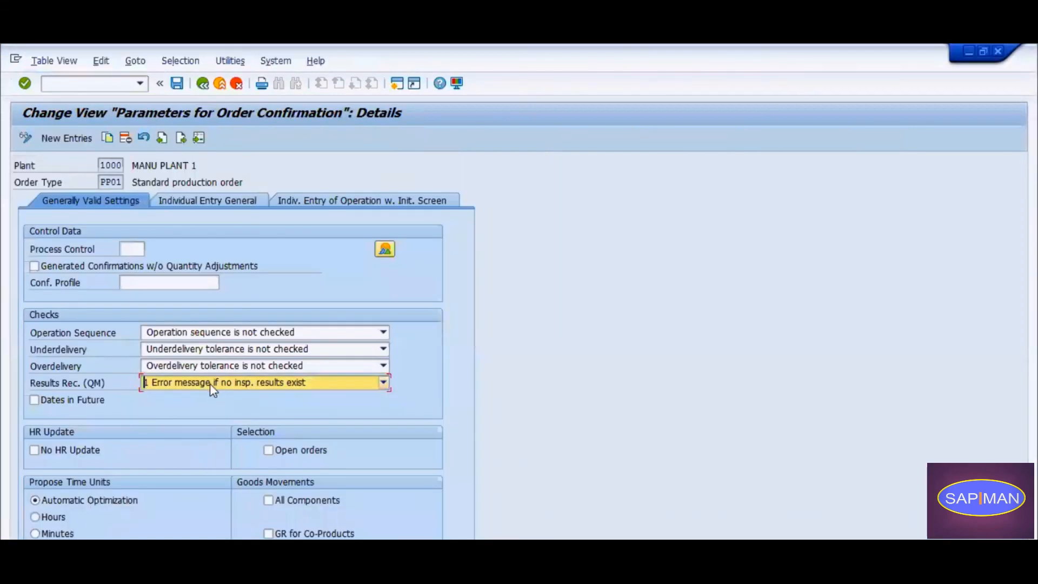
click(217, 384)
click(189, 384)
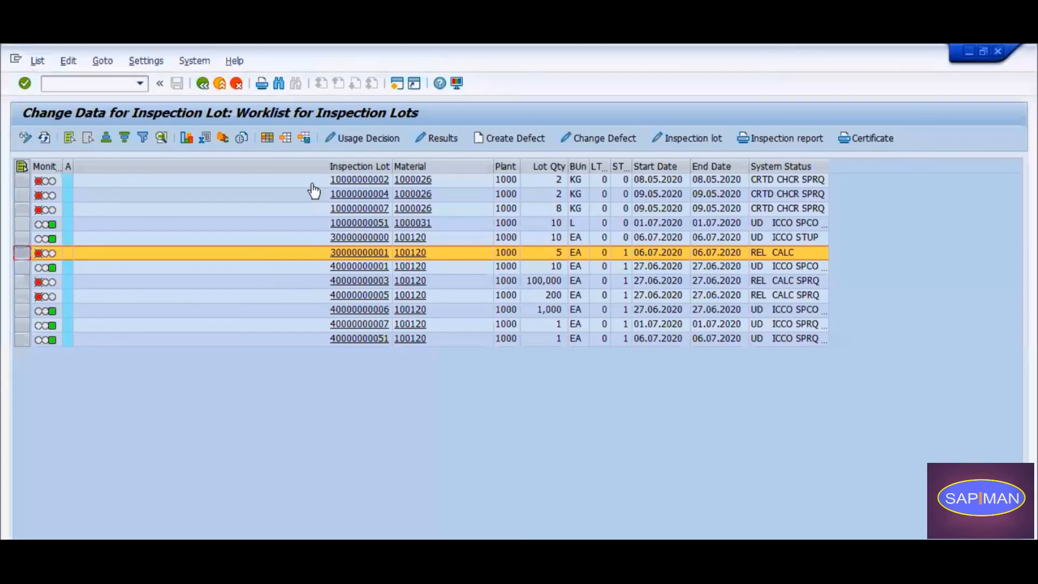
click(347, 138)
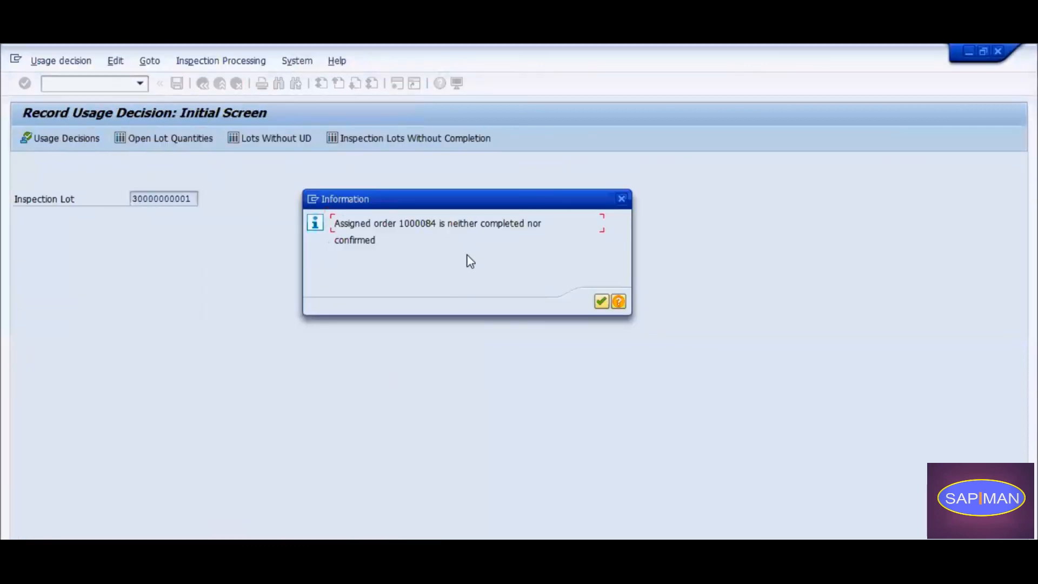
click(598, 299)
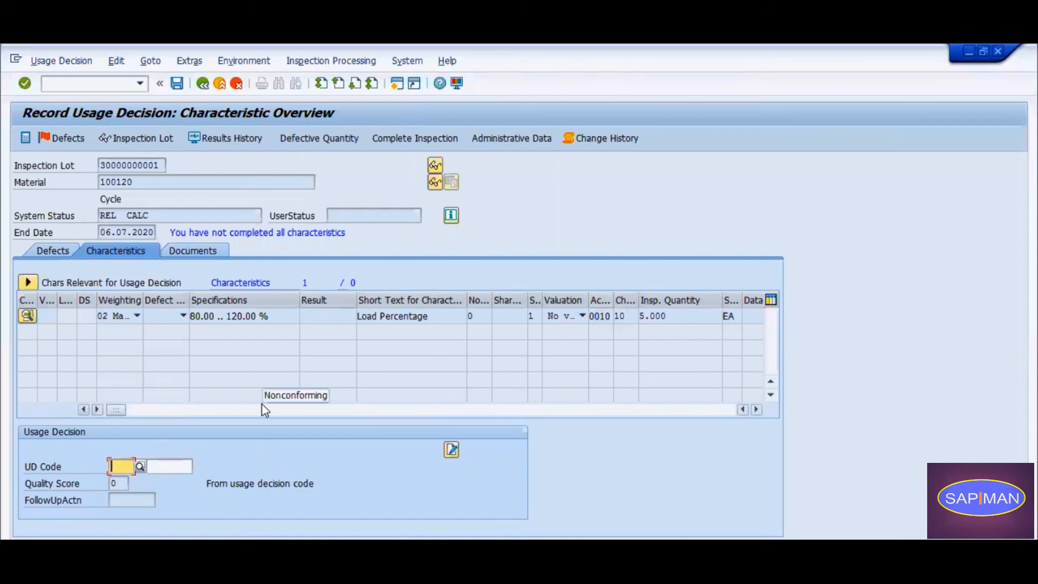
click(205, 316)
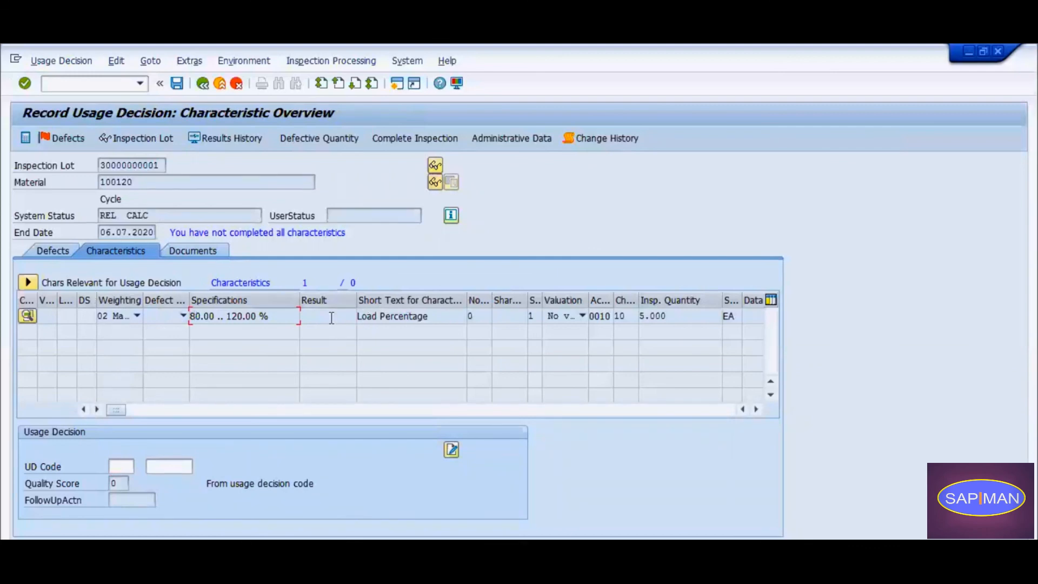
click(405, 315)
click(327, 317)
Leave the usage decision without recording one and exit the inspection lot worklist and selection to SAP Easy Access.
click(203, 84)
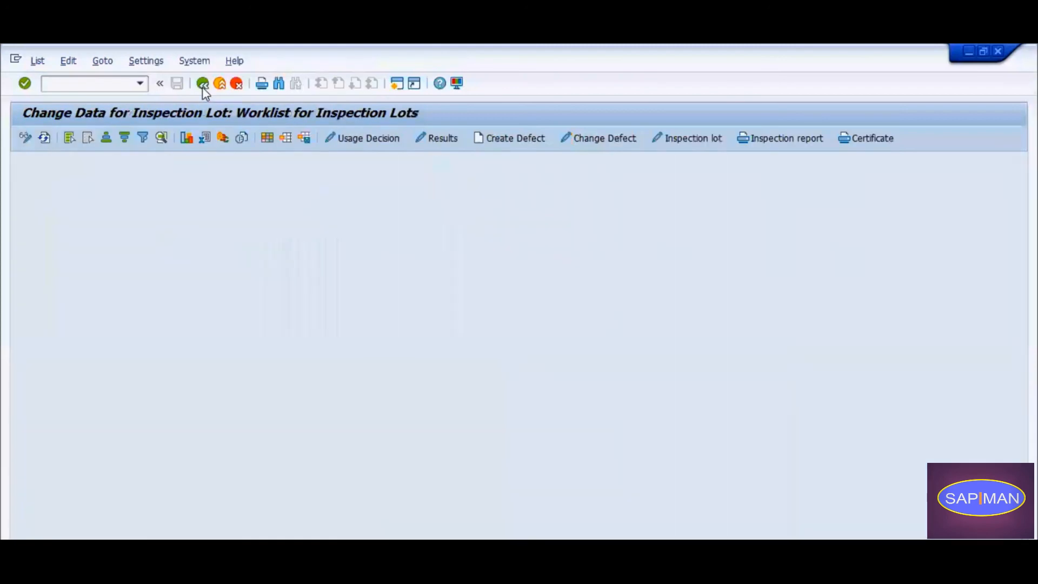
click(203, 84)
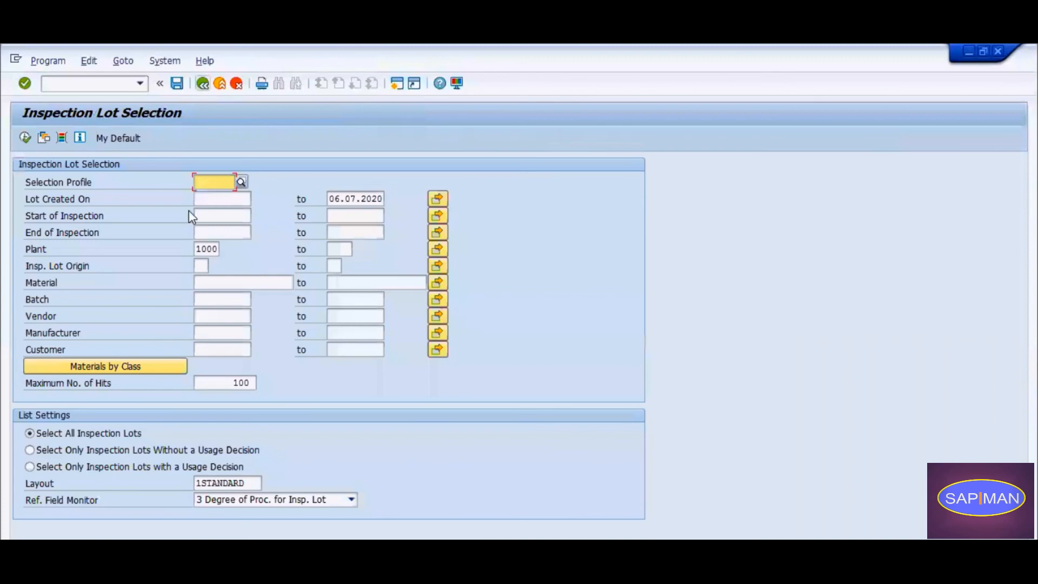
click(202, 84)
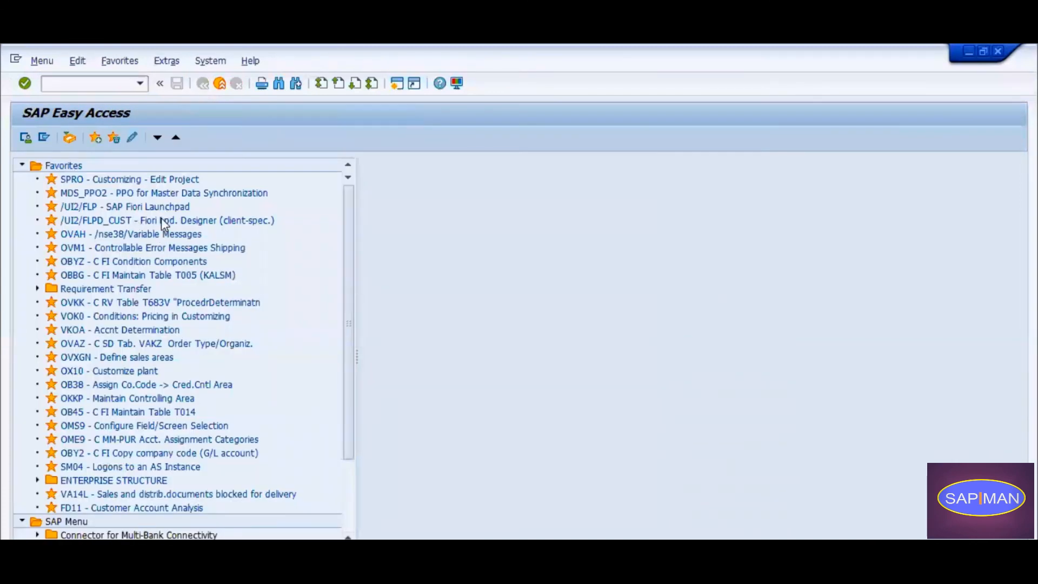